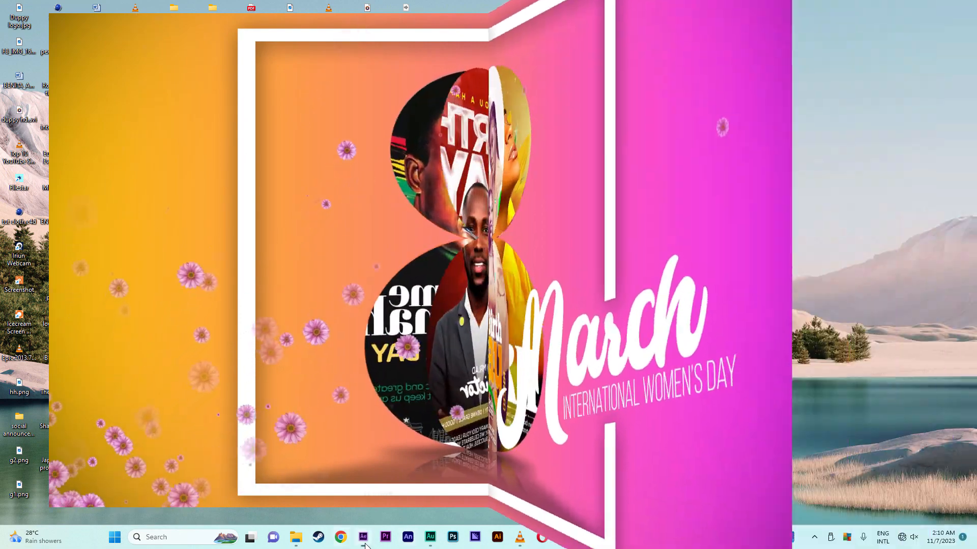
- Switch to After Effects and create an HDTV 1080 29.97 composition named "main" with a duration of 0;00;06;00
left_click(364, 543)
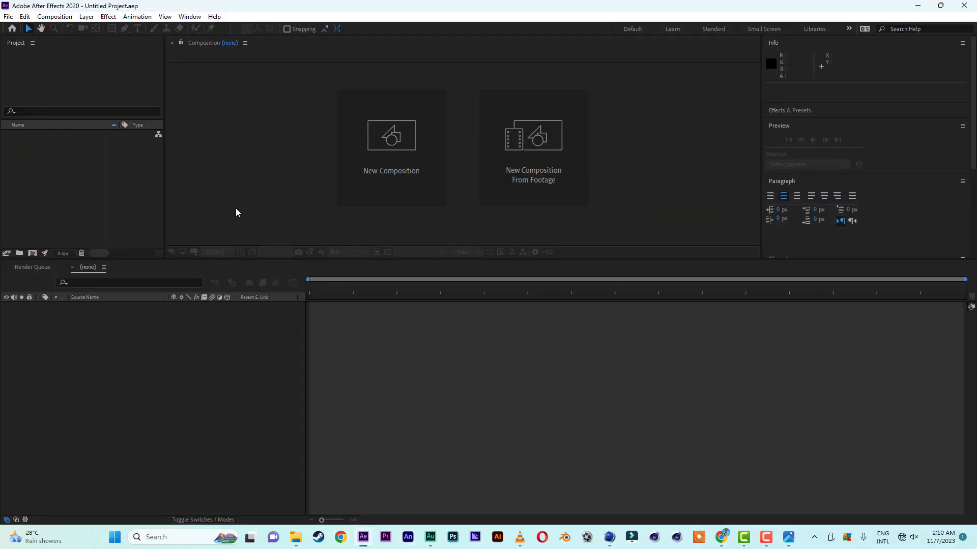
left_click(401, 164)
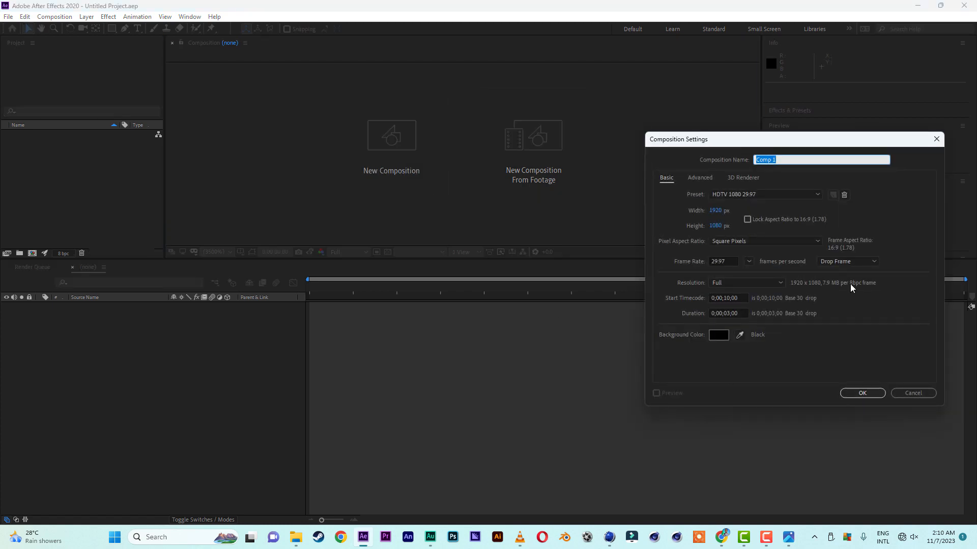
left_click(733, 314)
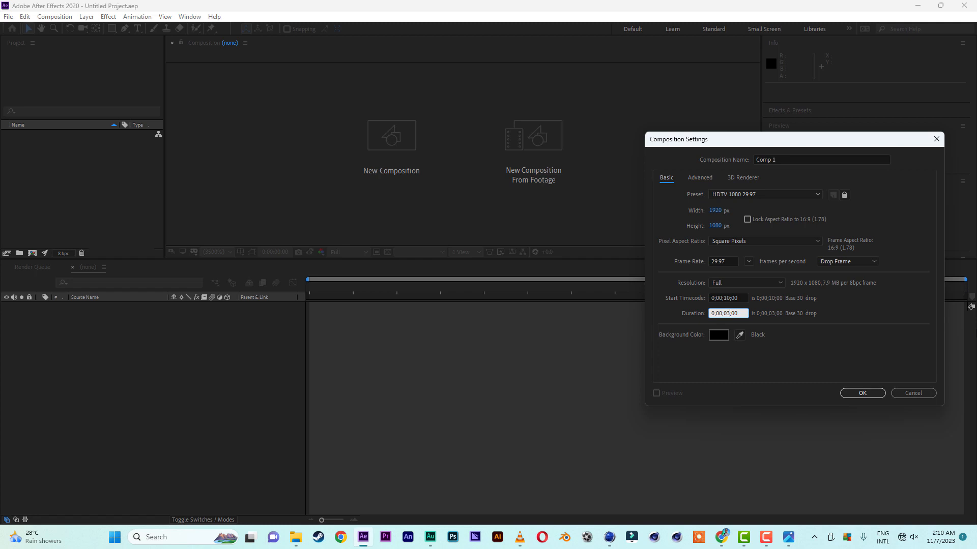
key("BackSpace")
key("Tab")
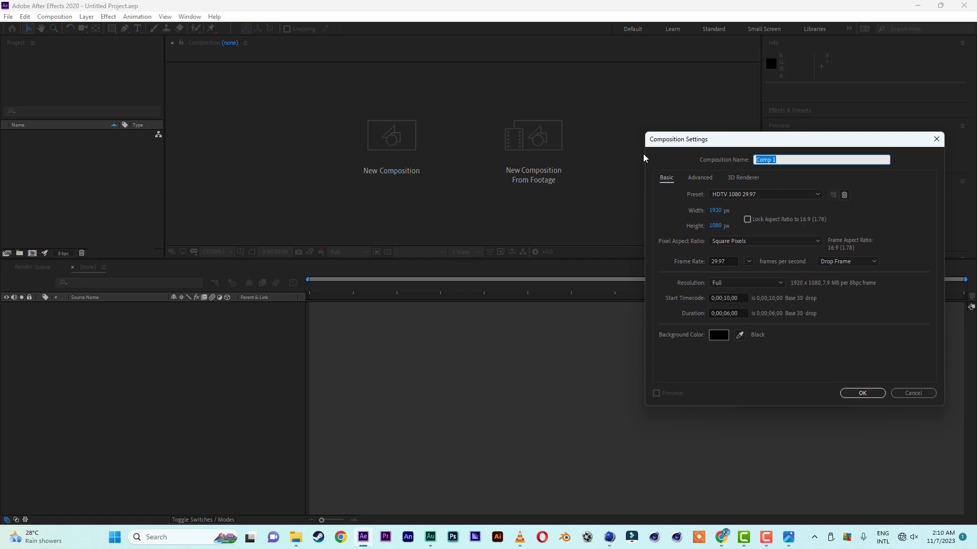
type("main")
left_click(859, 392)
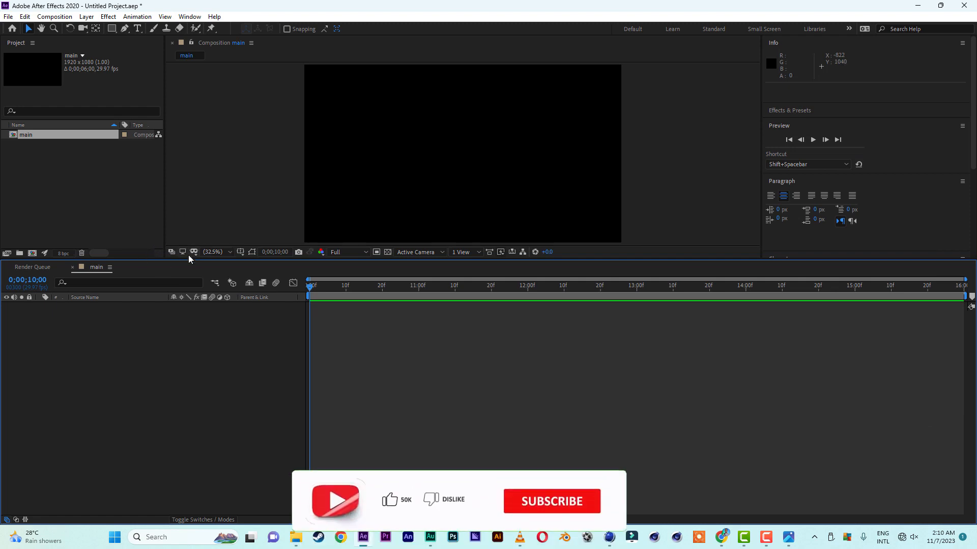
- Create a second composition named "half" with a width of 800 px
left_click(32, 254)
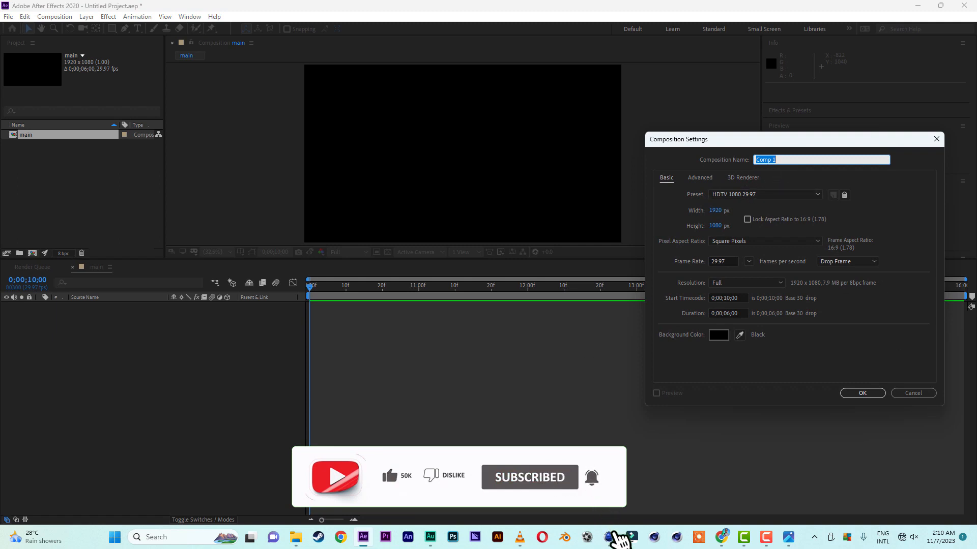
type("half")
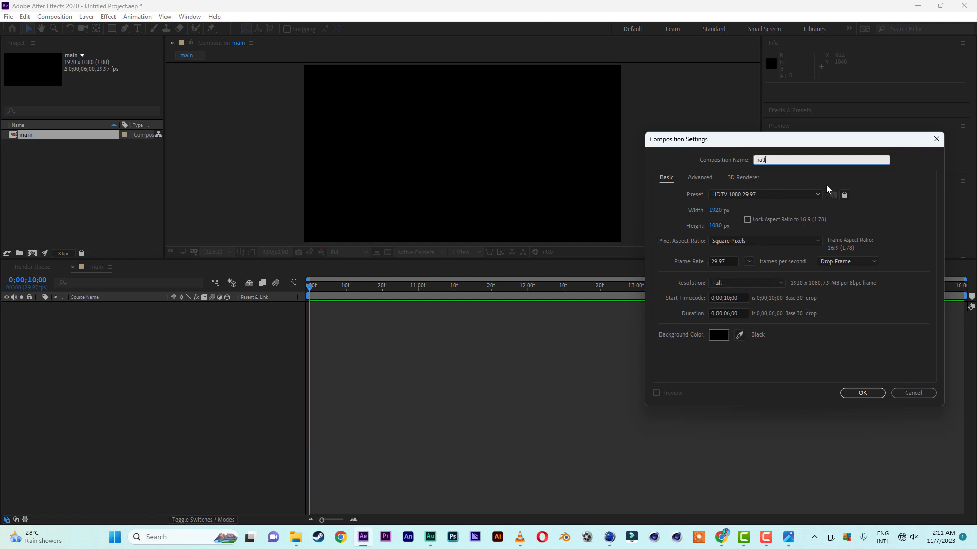
left_click(720, 211)
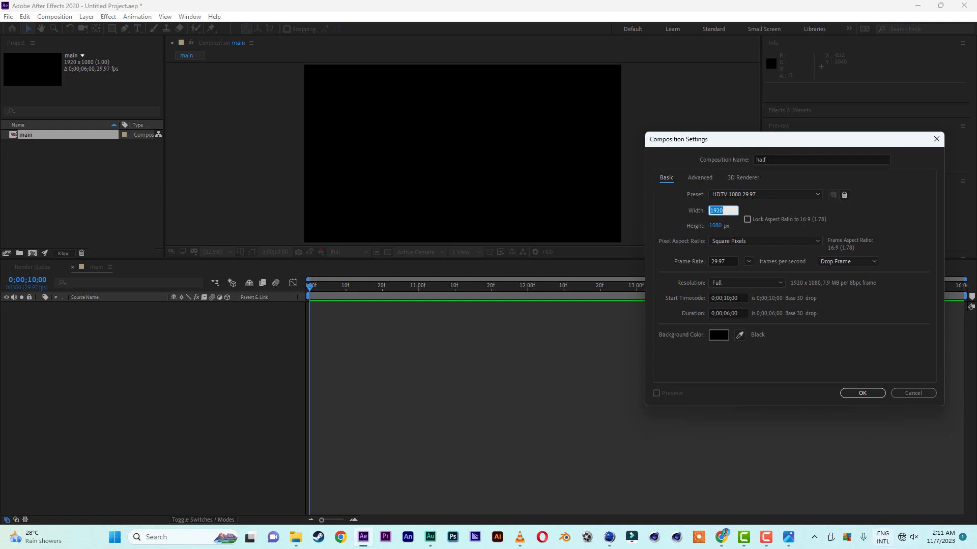
type("800")
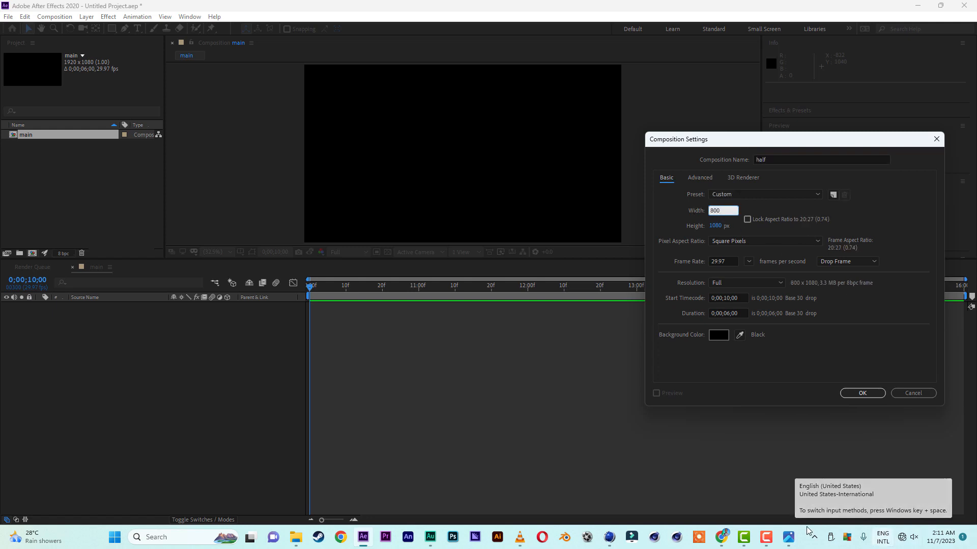
key("Return")
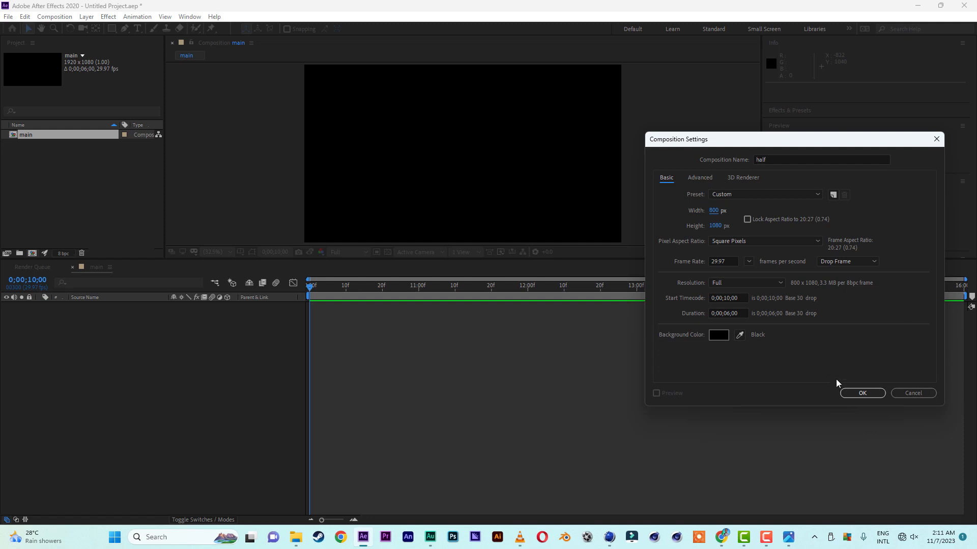
left_click(862, 393)
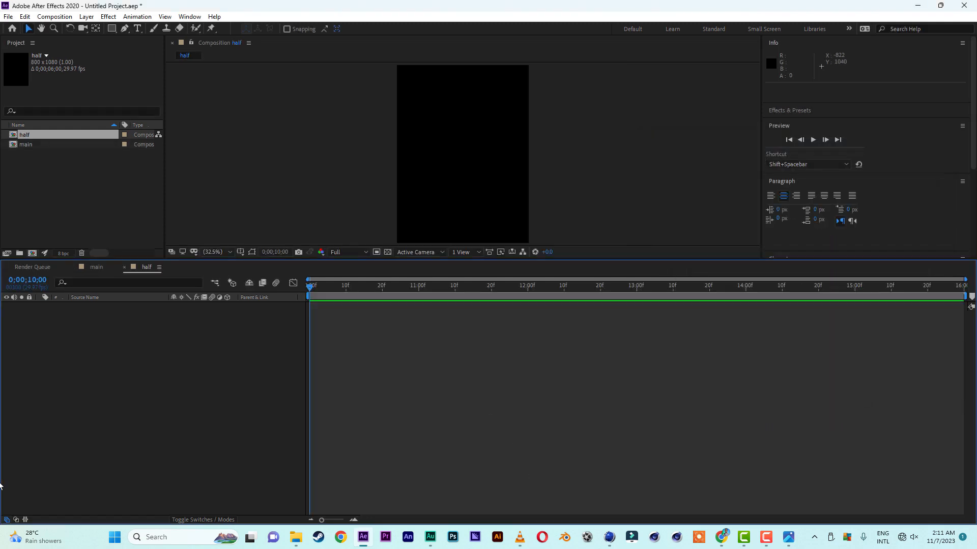
- Add a bright royal blue solid layer at full composition size to "half" and close the Render Queue
right_click(151, 415)
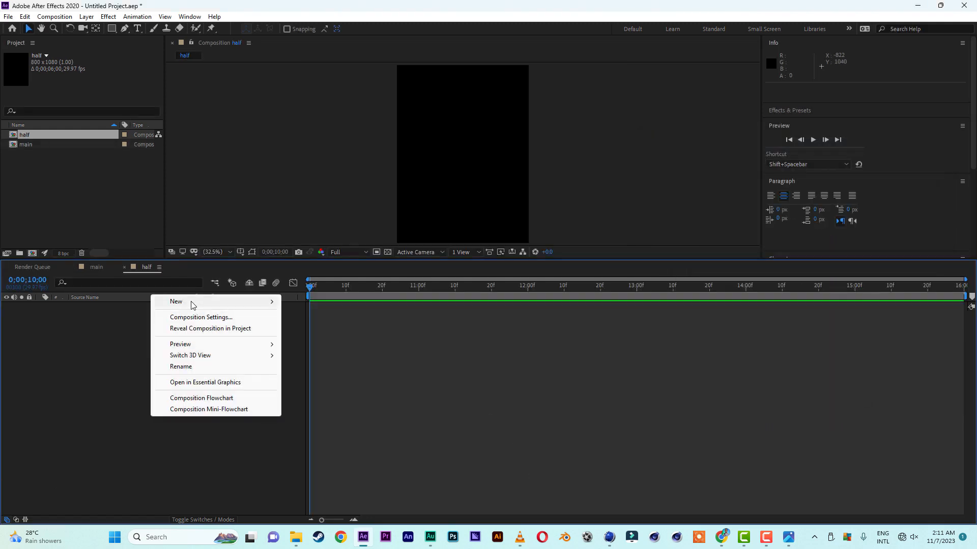
mouse_move(192, 305)
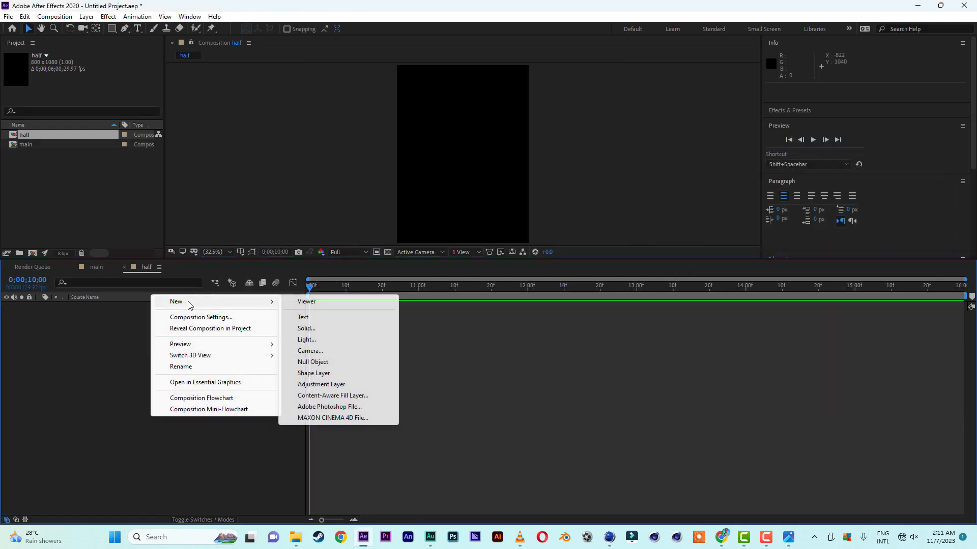
left_click(345, 330)
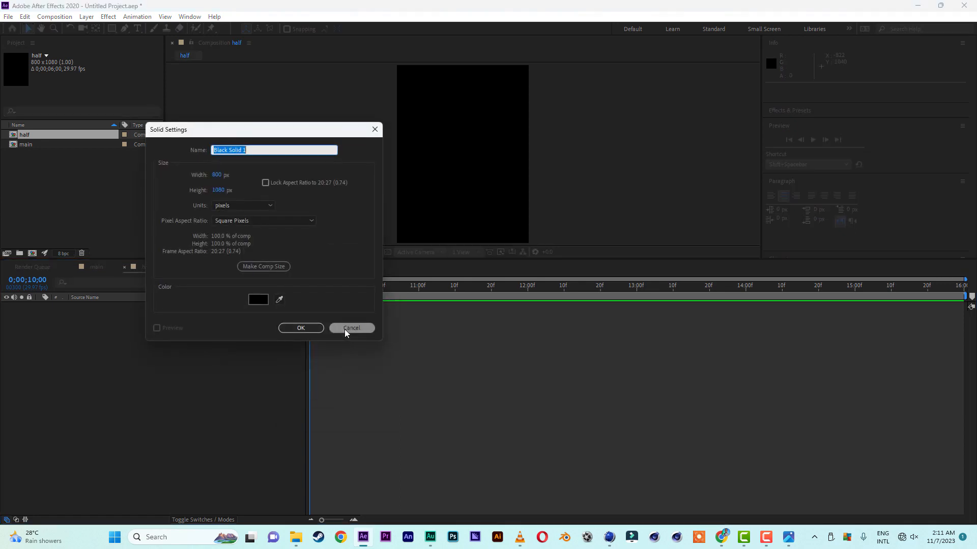
left_click(258, 300)
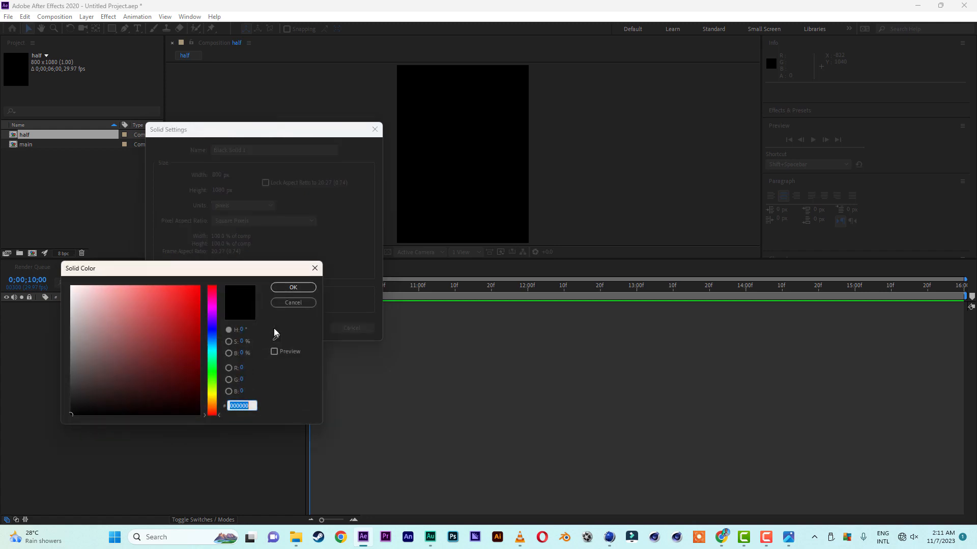
left_click(212, 340)
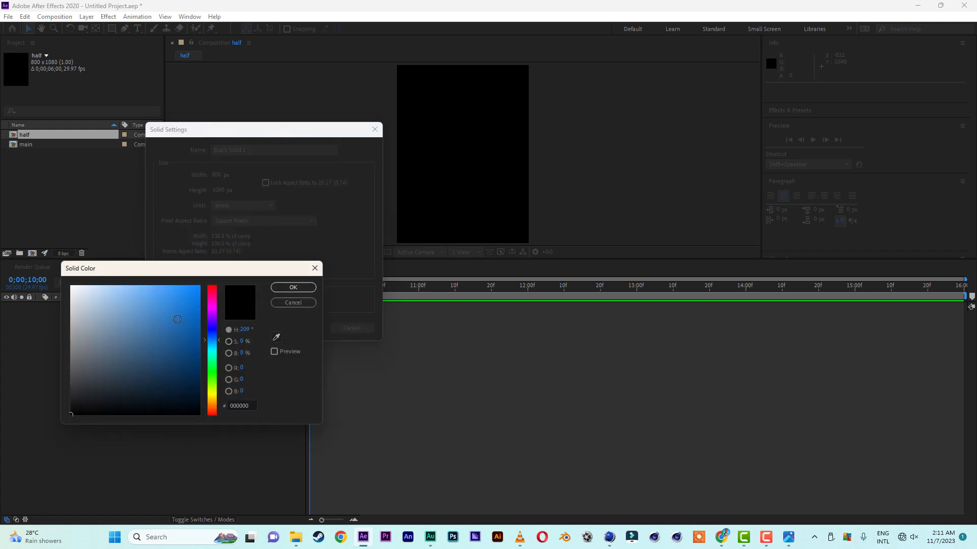
left_click_drag(178, 319, 270, 245)
left_click(293, 287)
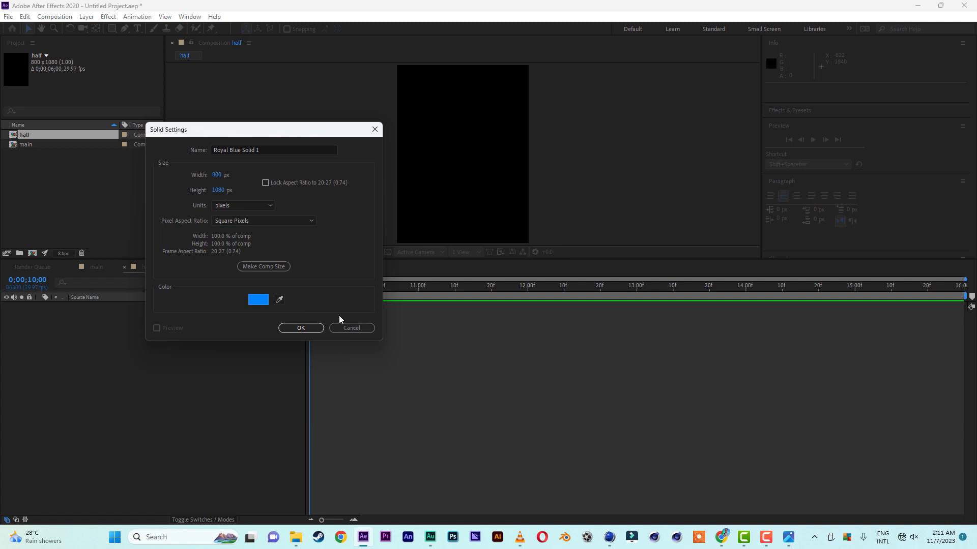
left_click(303, 328)
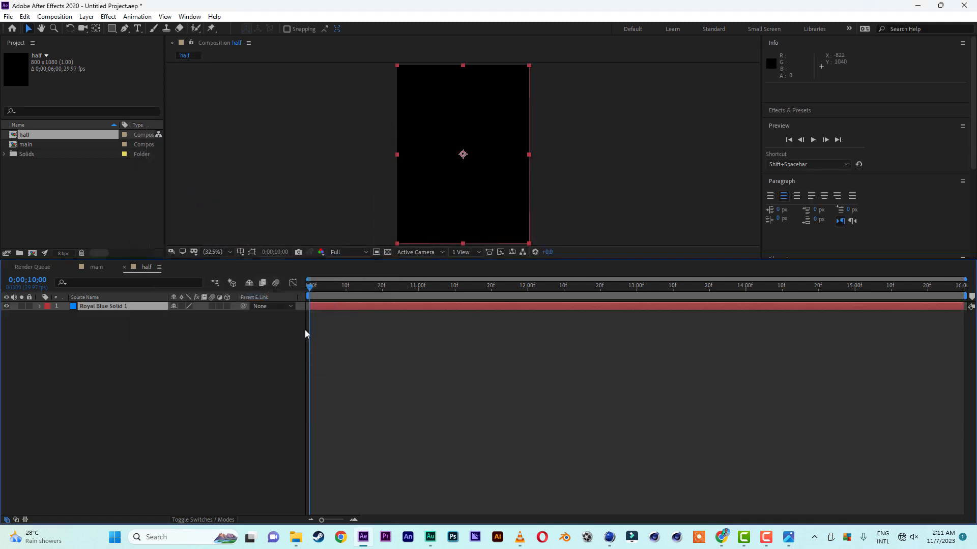
left_click(72, 267)
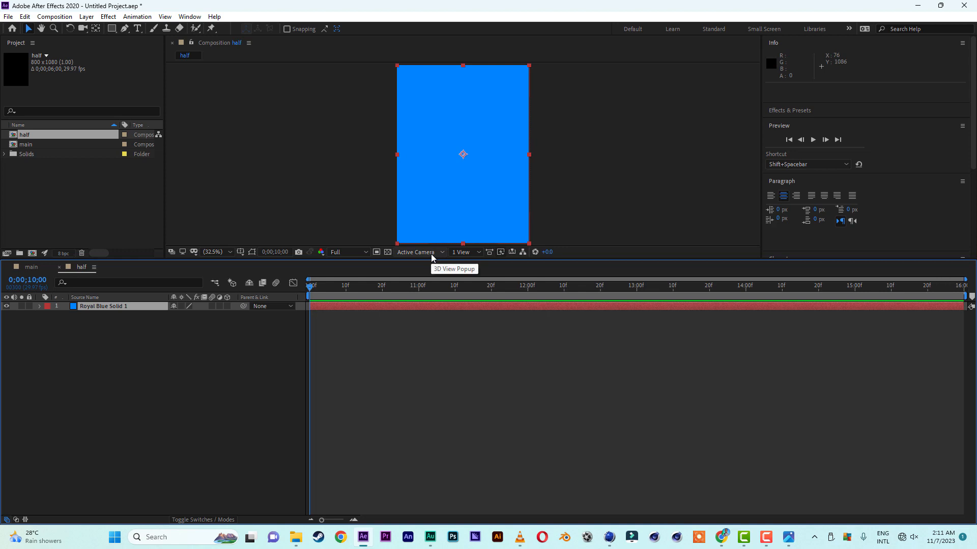
- Show the rulers and place a vertical guide at about 399 and a horizontal guide at about 543 through the solid's centre
left_click(165, 17)
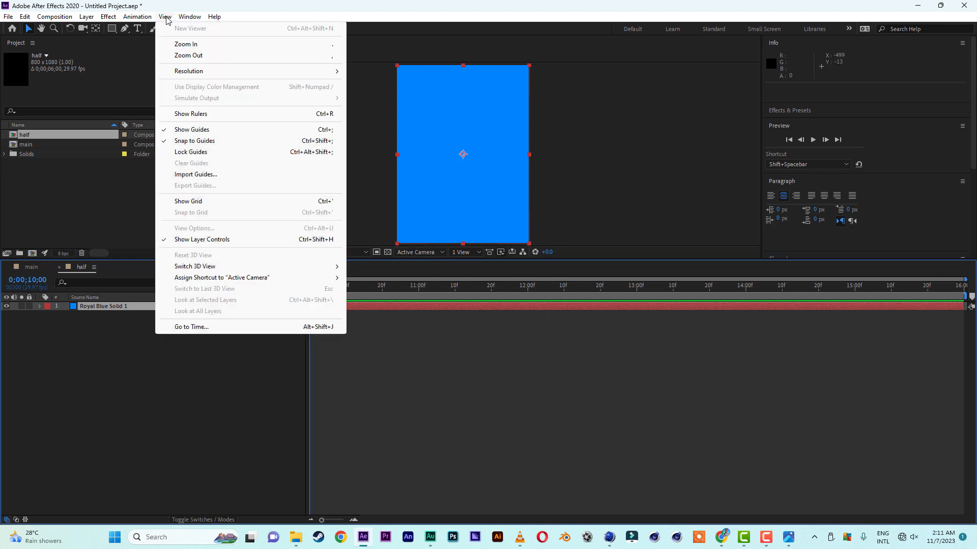
left_click(206, 119)
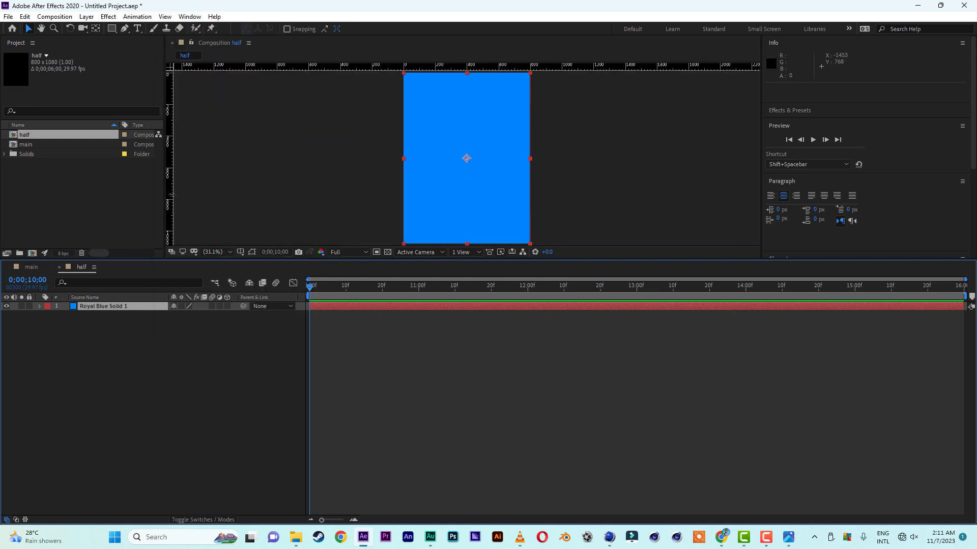
left_click_drag(171, 195, 467, 217)
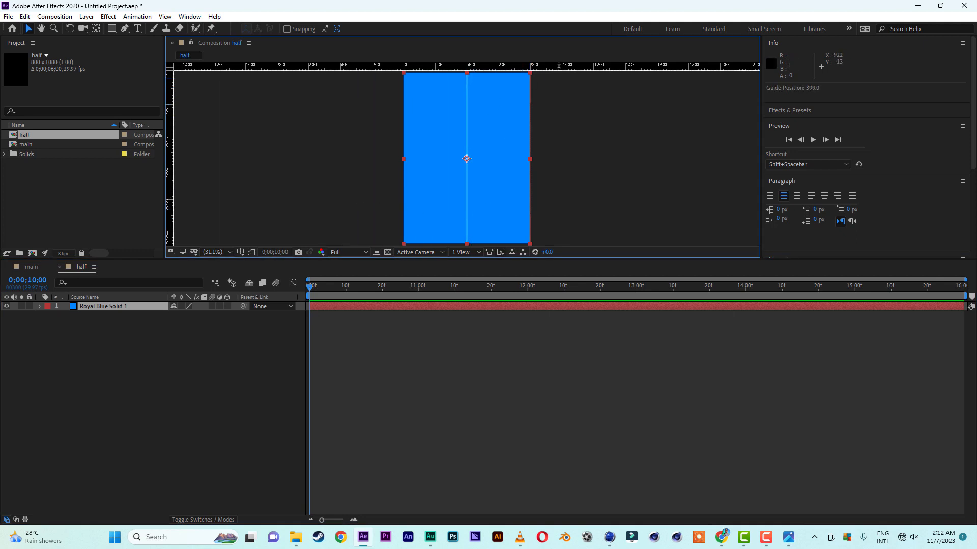
left_click_drag(558, 65, 558, 159)
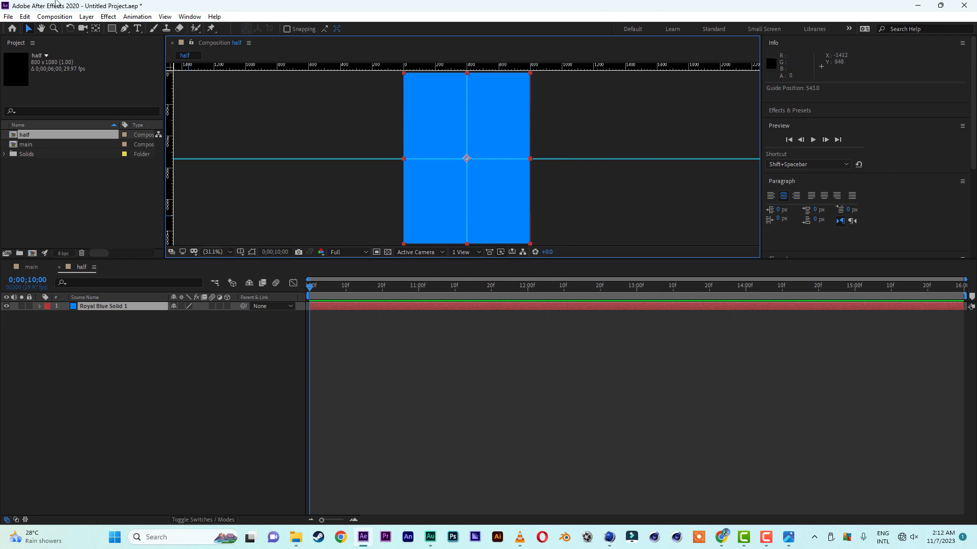
- Draw two circular Ellipse masks on the blue solid, the upper about 450 px wide and the lower about 617 px wide
left_click(112, 32)
left_click(112, 31)
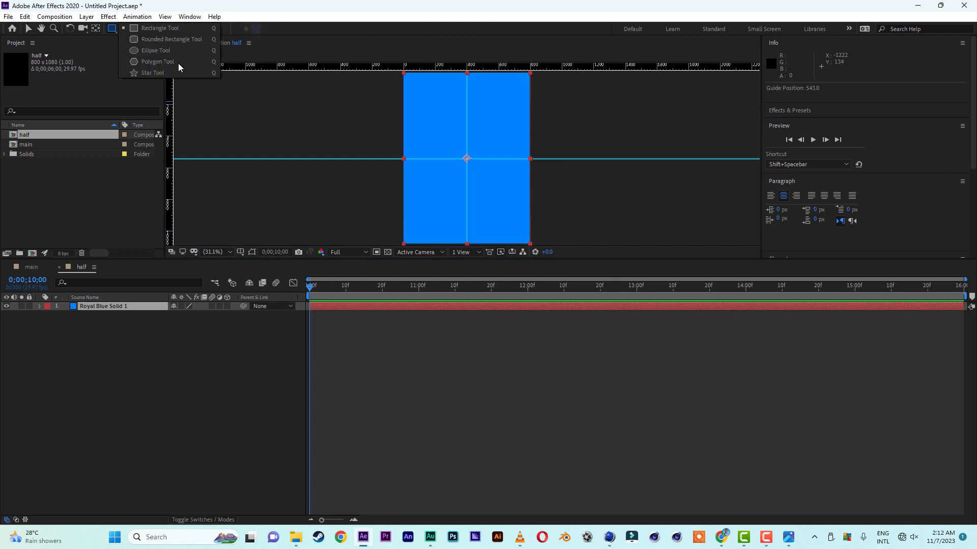
left_click(155, 51)
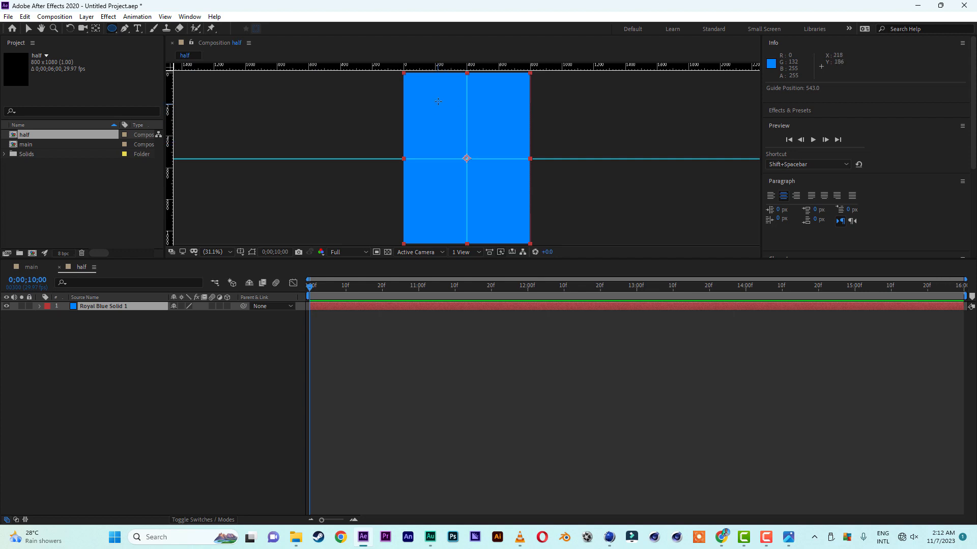
left_click_drag(437, 95, 508, 164)
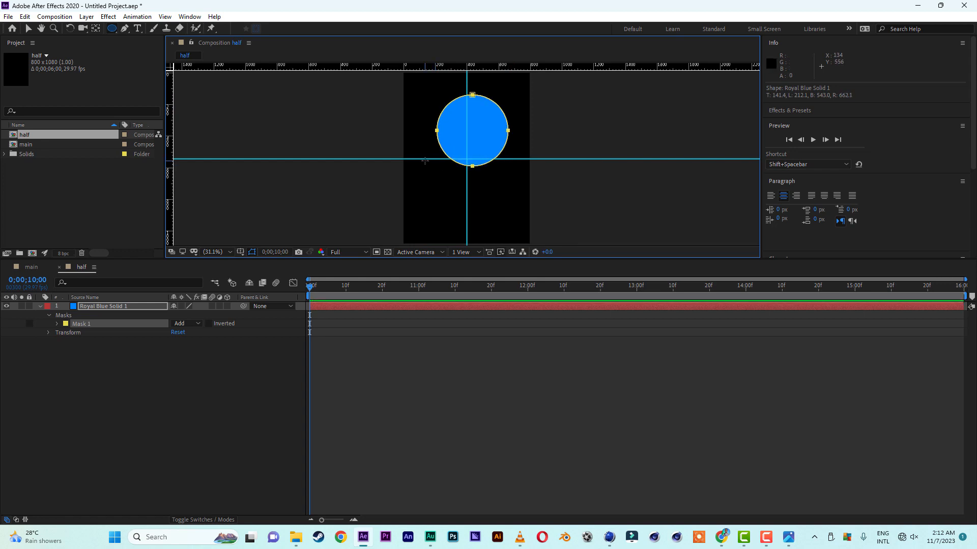
left_click_drag(418, 158, 518, 215)
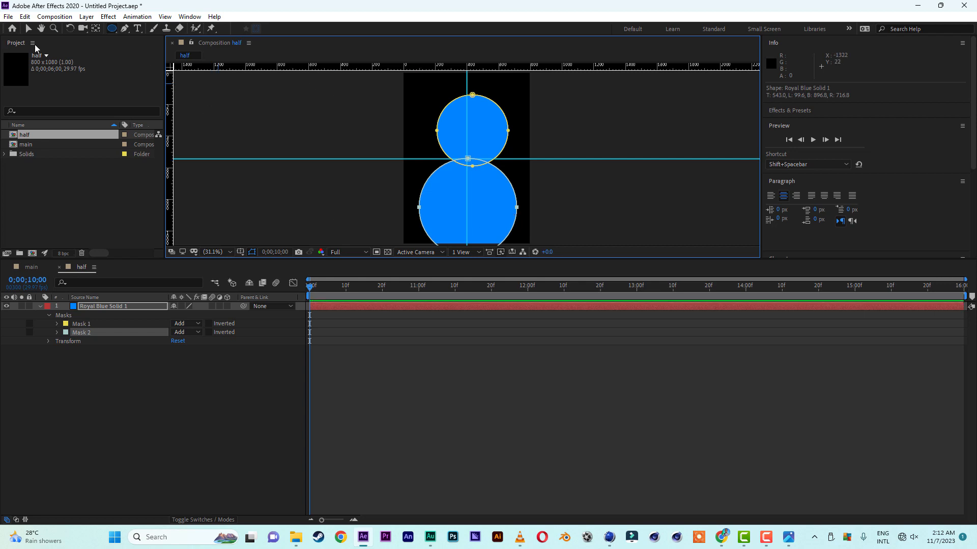
- Move the lower circle mask up about 93 px and left 9 px to centre it on the vertical guide
left_click(29, 29)
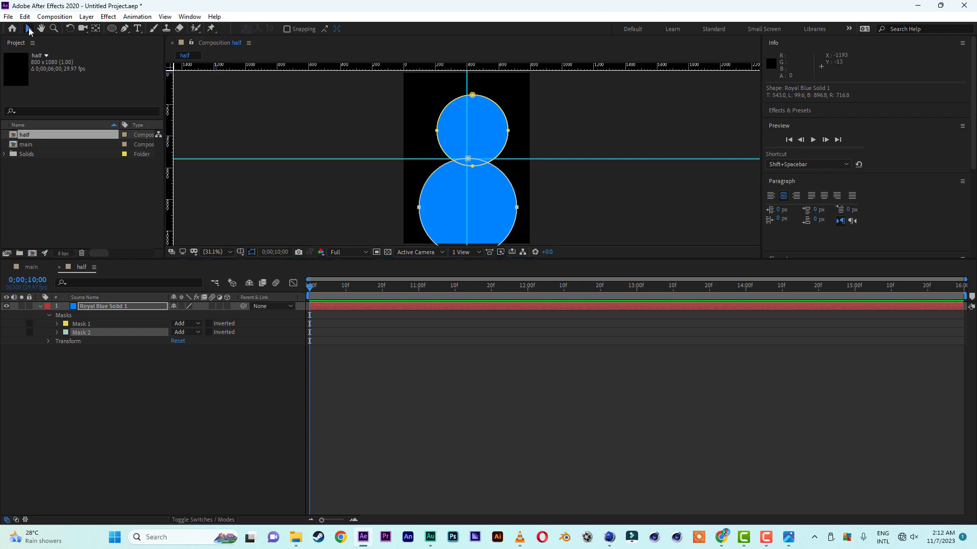
left_click(511, 216)
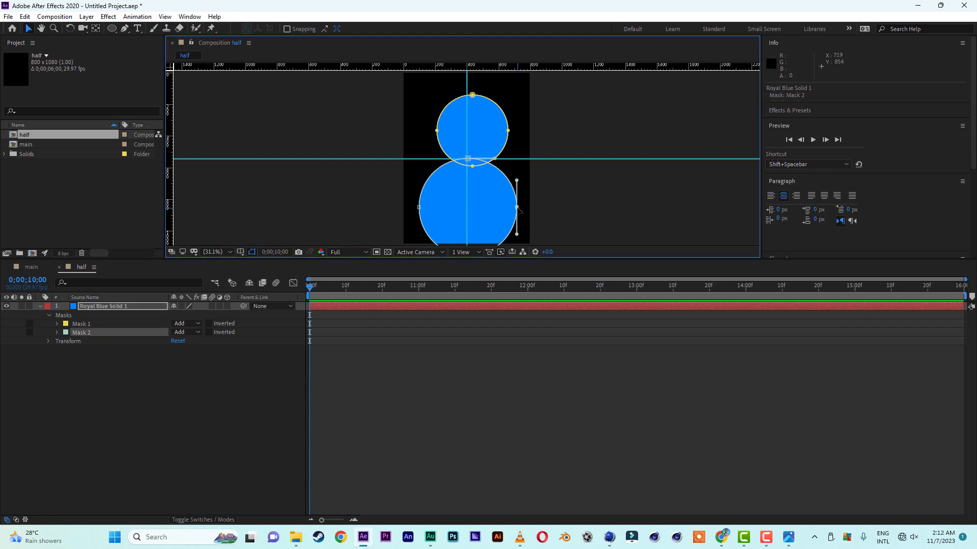
double_click(516, 214)
left_click_drag(493, 217, 494, 203)
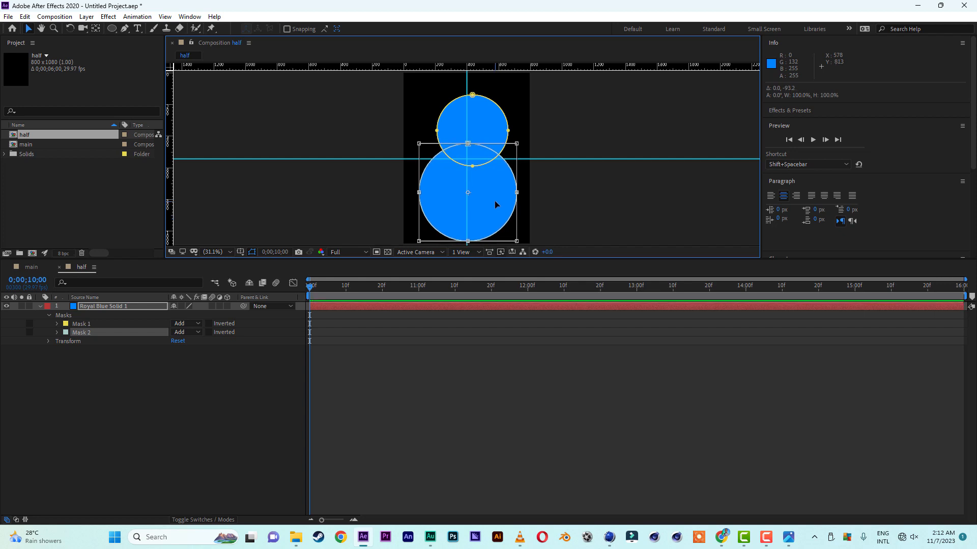
key("Left")
key("Left")
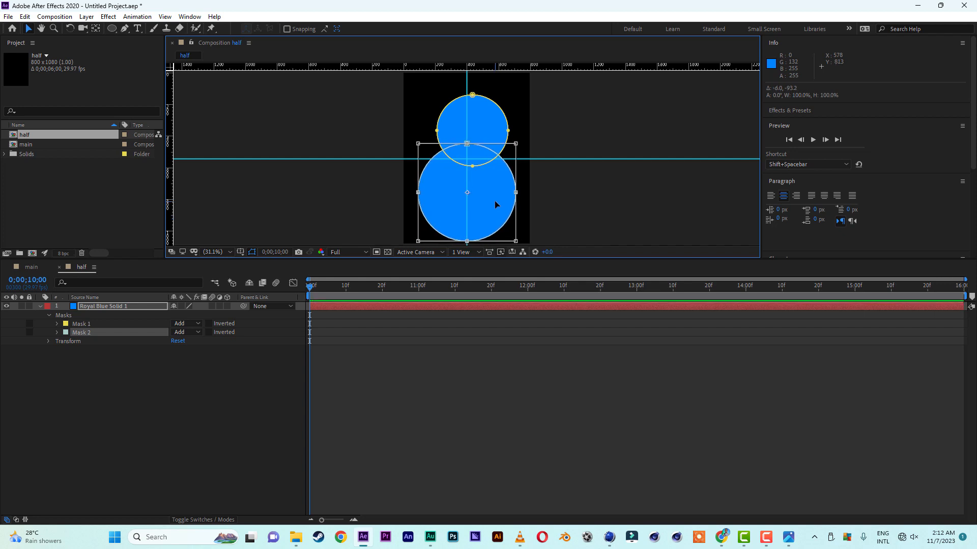
key("Left")
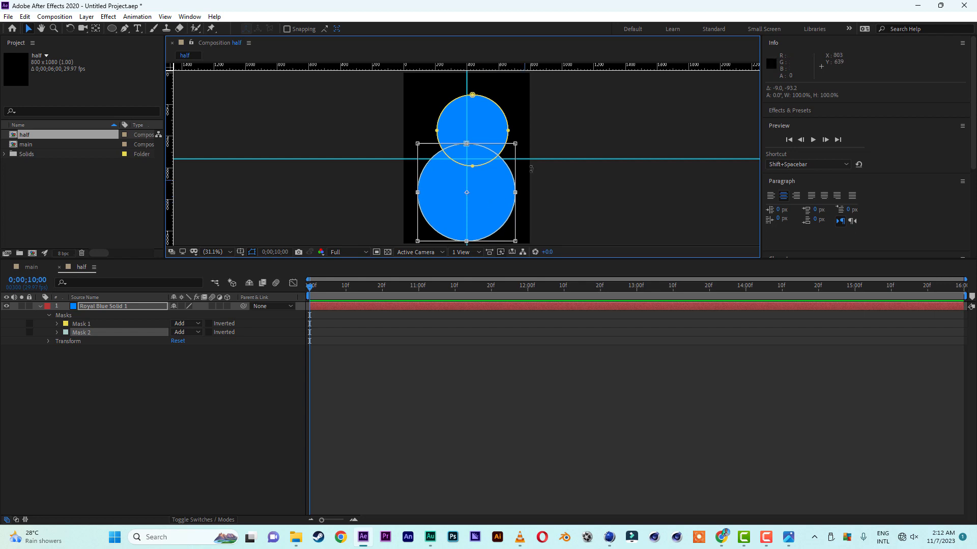
- Move the upper circle mask up about 125 px and left 36 px, centring it on the guide atop the larger circle
left_click(475, 97)
double_click(473, 96)
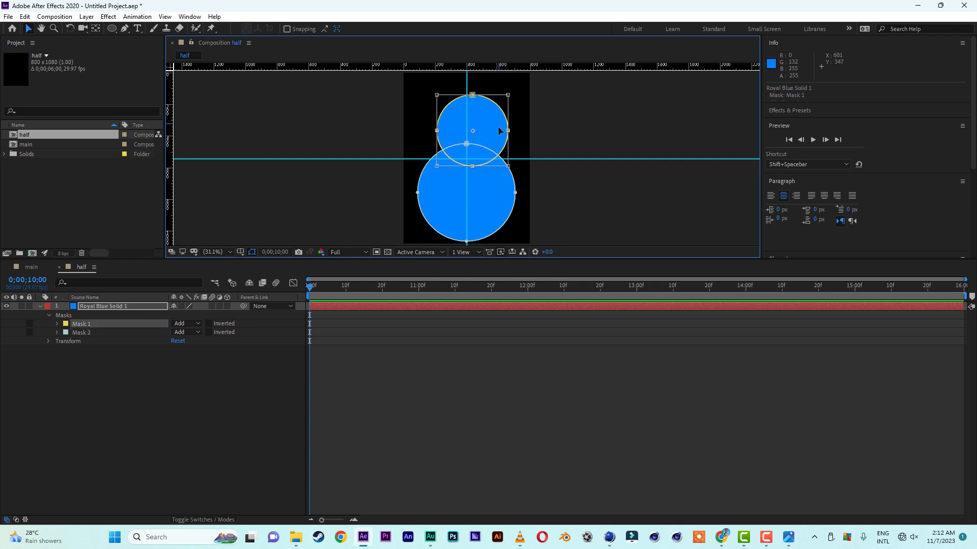
left_click_drag(498, 131, 496, 111)
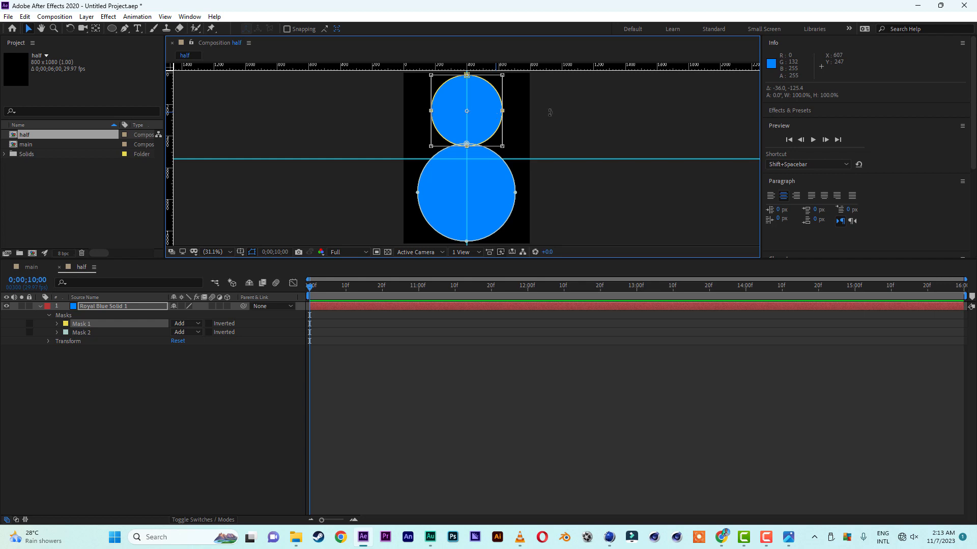
key("Return")
left_click(627, 130)
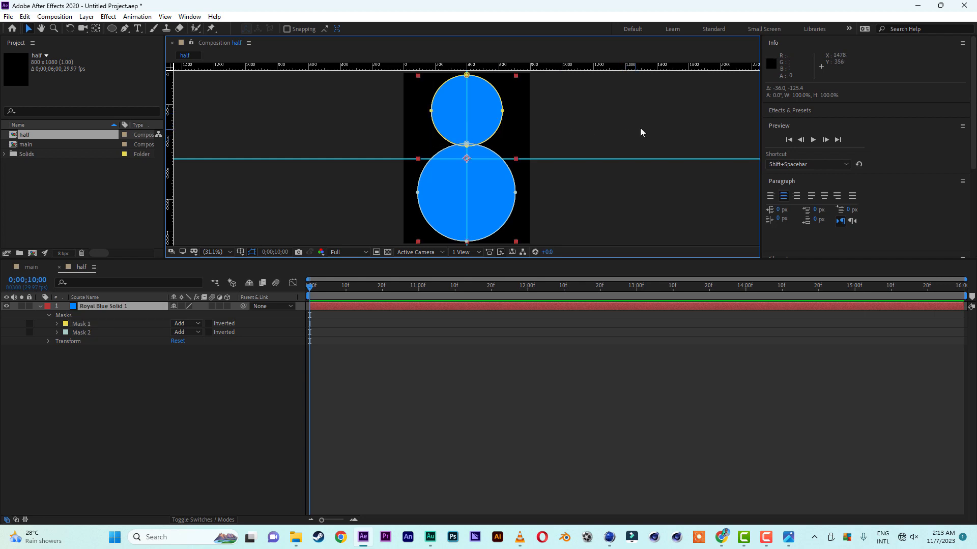
- Find the Linear Wipe transition effect and apply it to the Royal Blue Solid 1 layer
left_click(642, 127)
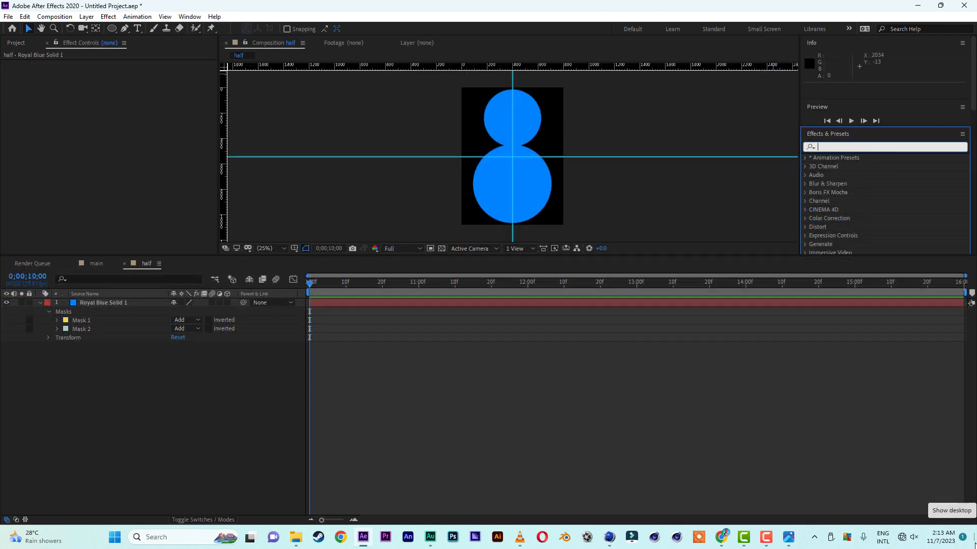
type("lin")
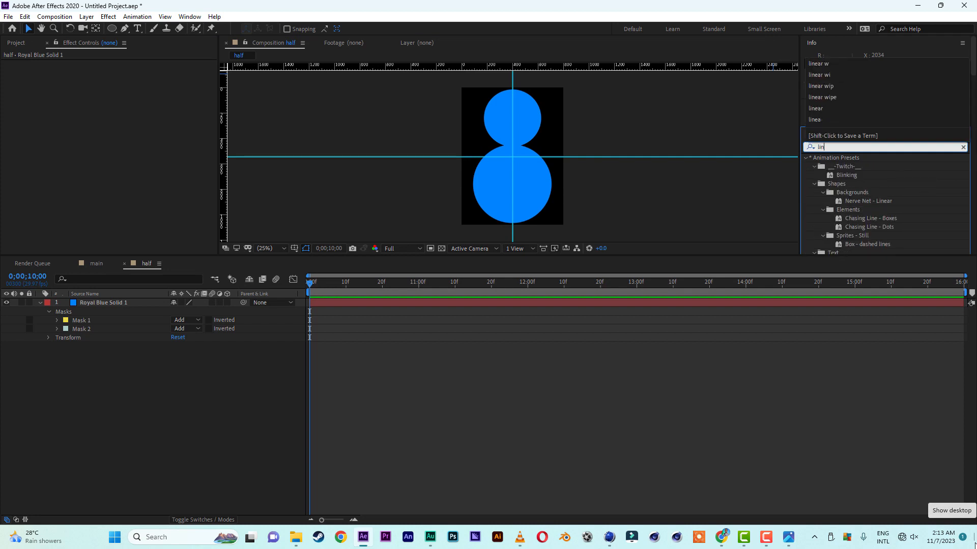
type("ear wio")
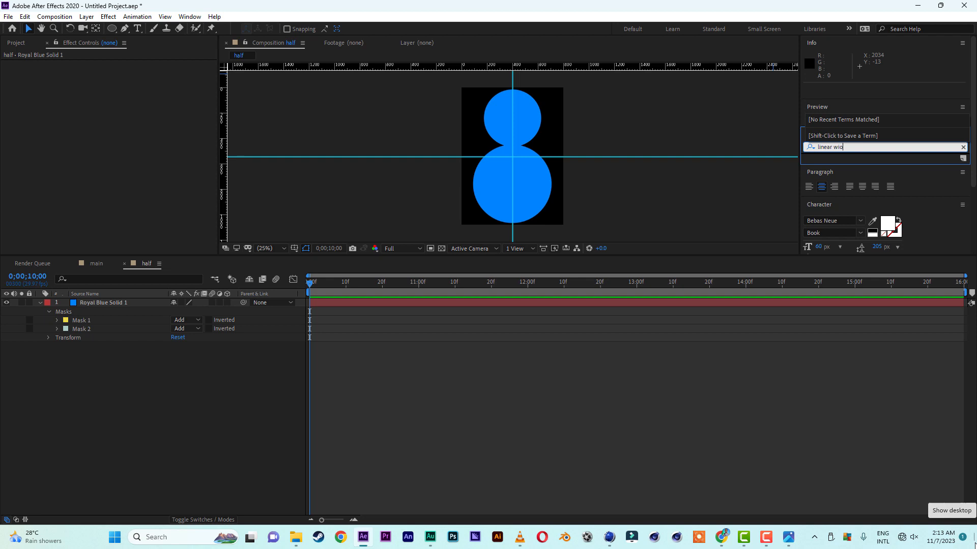
key("BackSpace")
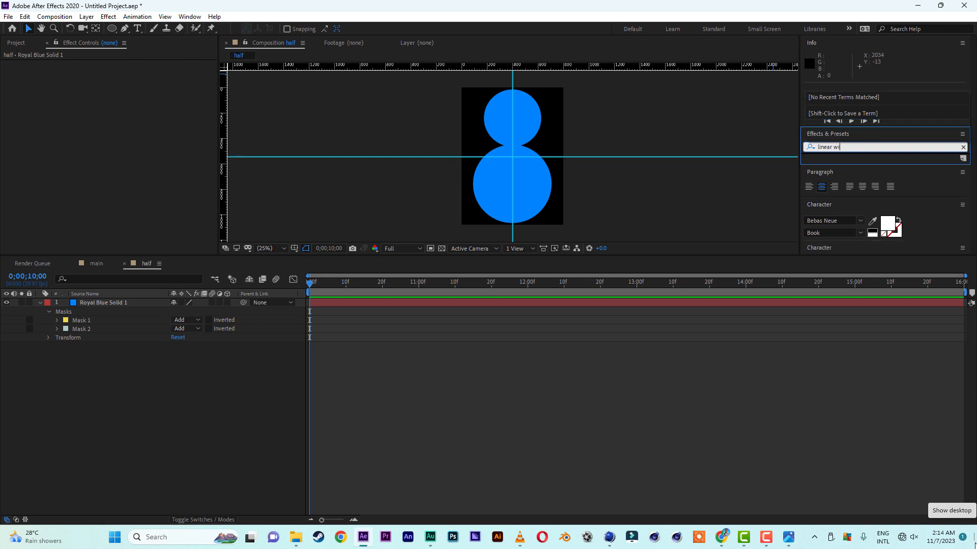
type("p")
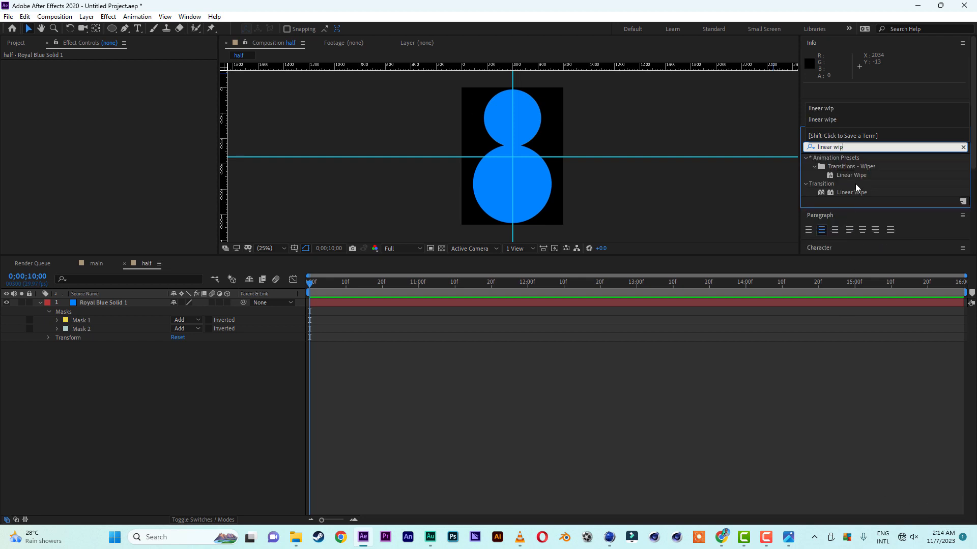
scroll(856, 185, "down", 2)
left_click(850, 149)
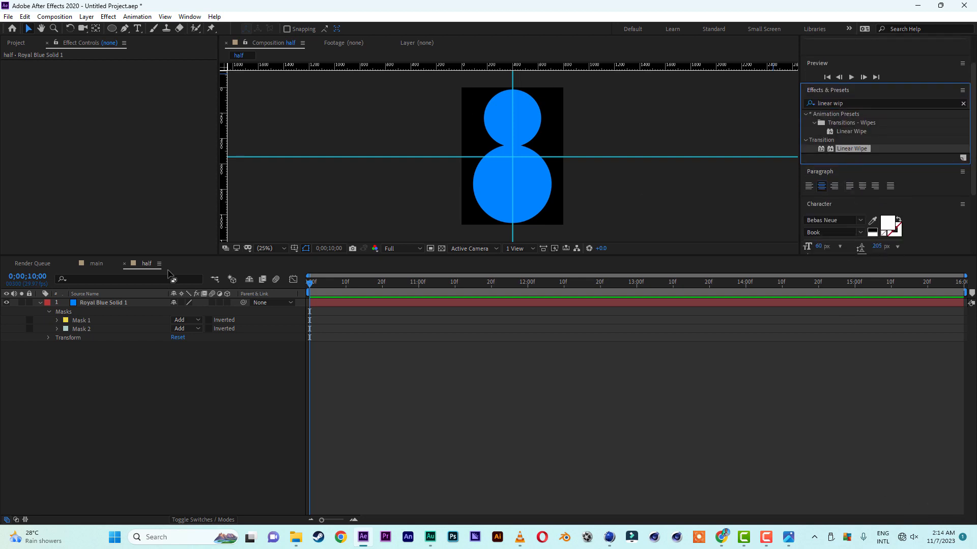
left_click_drag(856, 148, 105, 304)
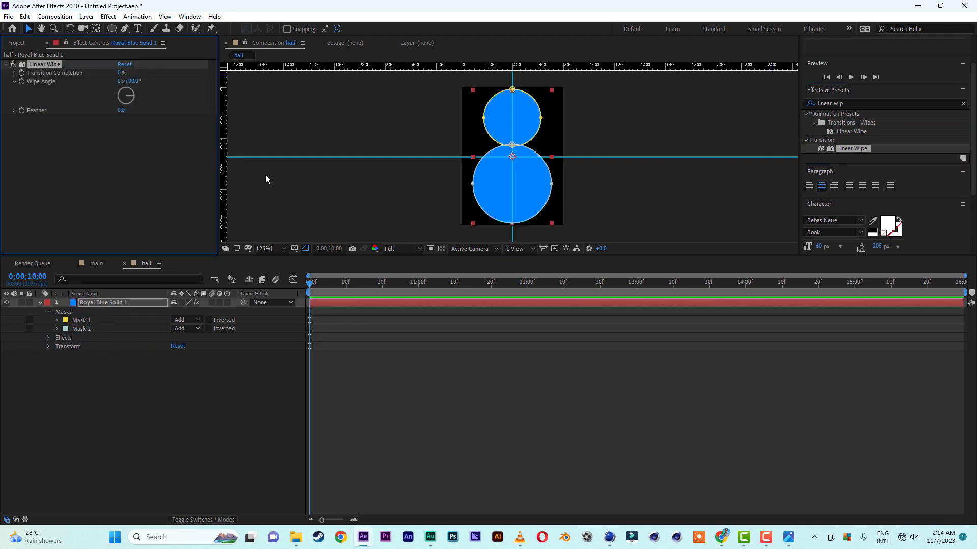
- Set the Linear Wipe's Transition Completion to 50% so only half of the figure-8 shape remains
left_click(120, 74)
type("50")
left_click(89, 191)
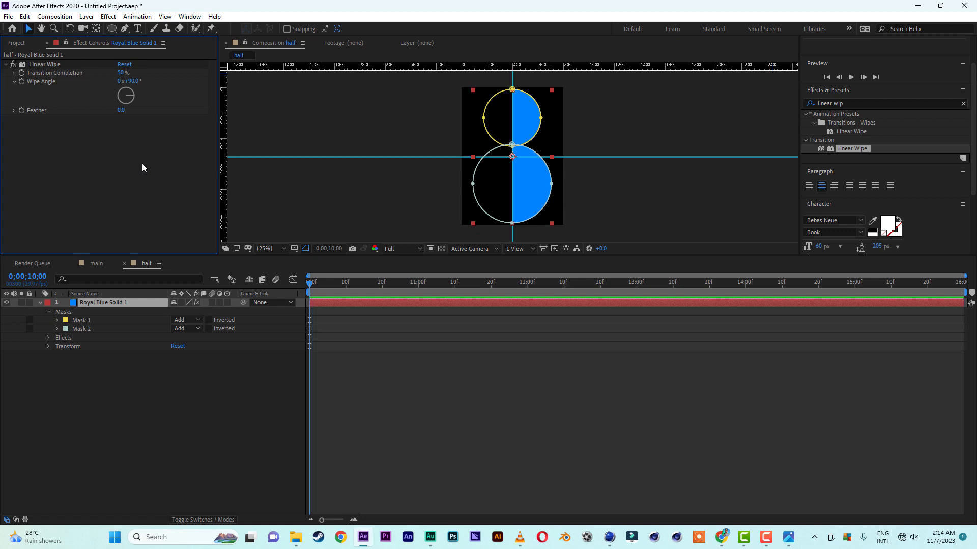
left_click(604, 188)
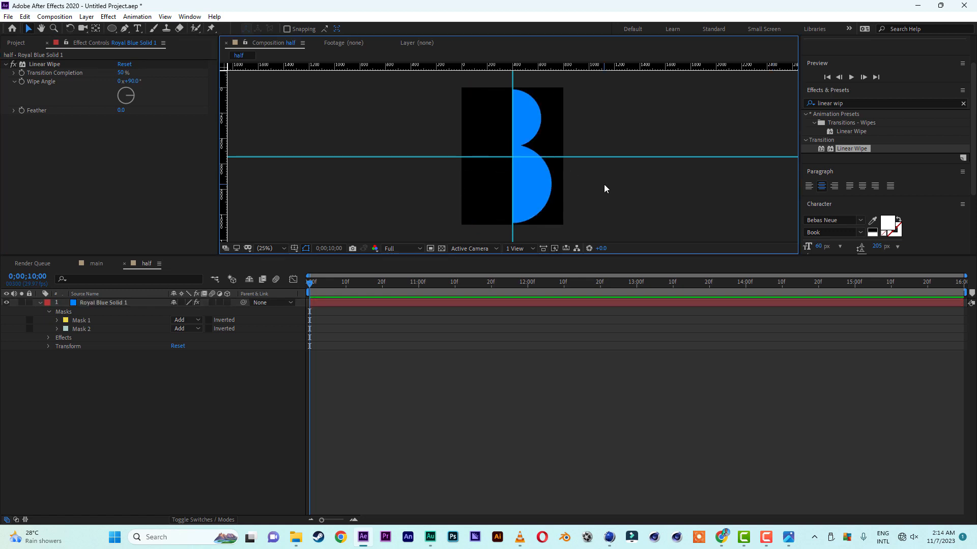
left_click(90, 306)
left_click(99, 304)
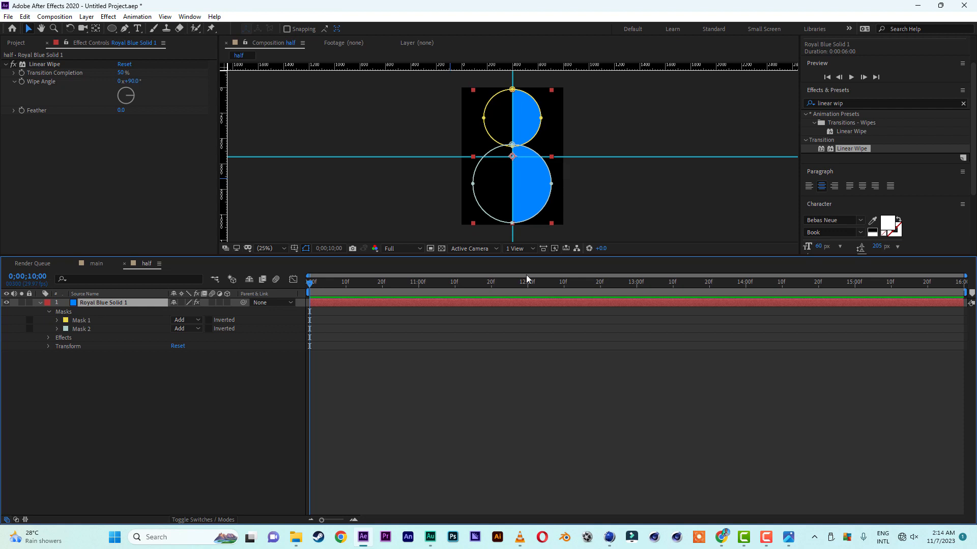
left_click(634, 186)
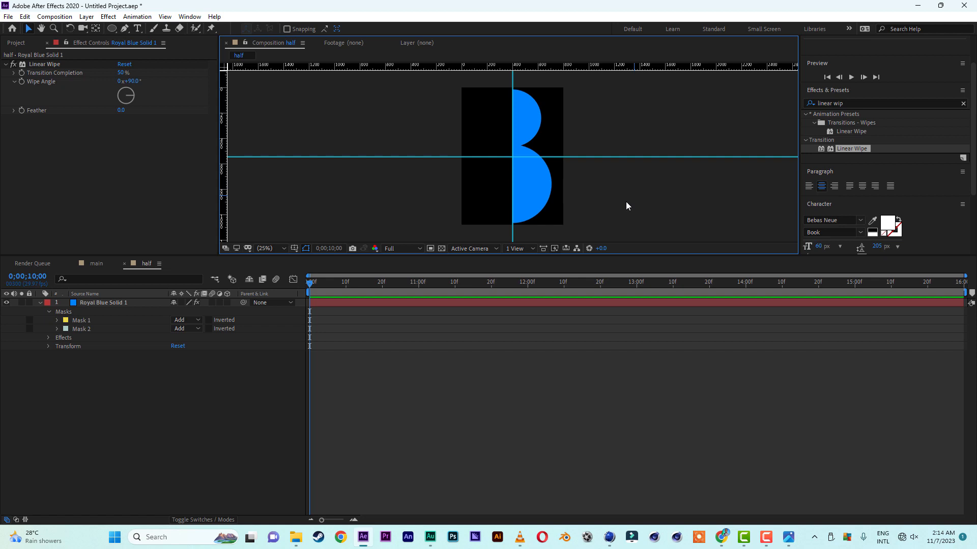
- Add the half composition as a layer in the main composition and make it a 3D layer
left_click(94, 264)
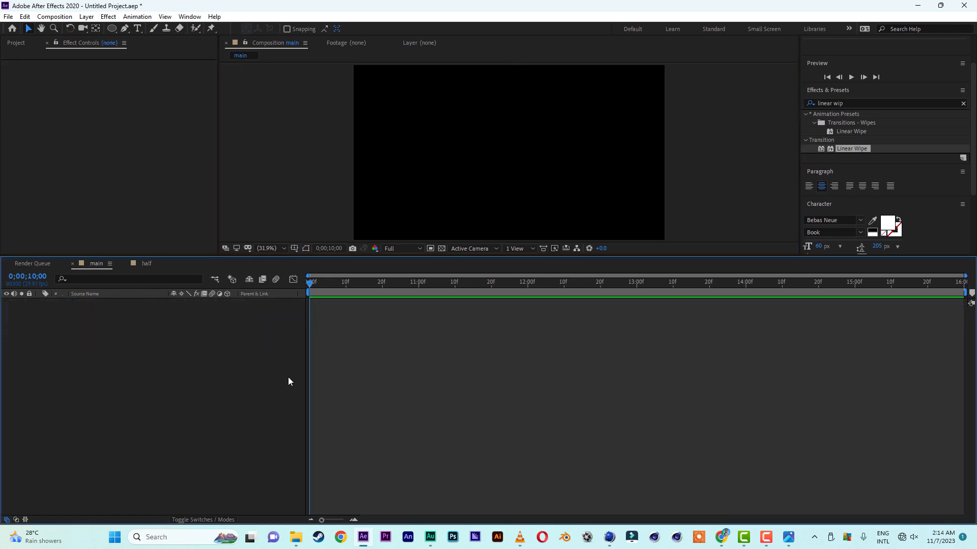
left_click(10, 45)
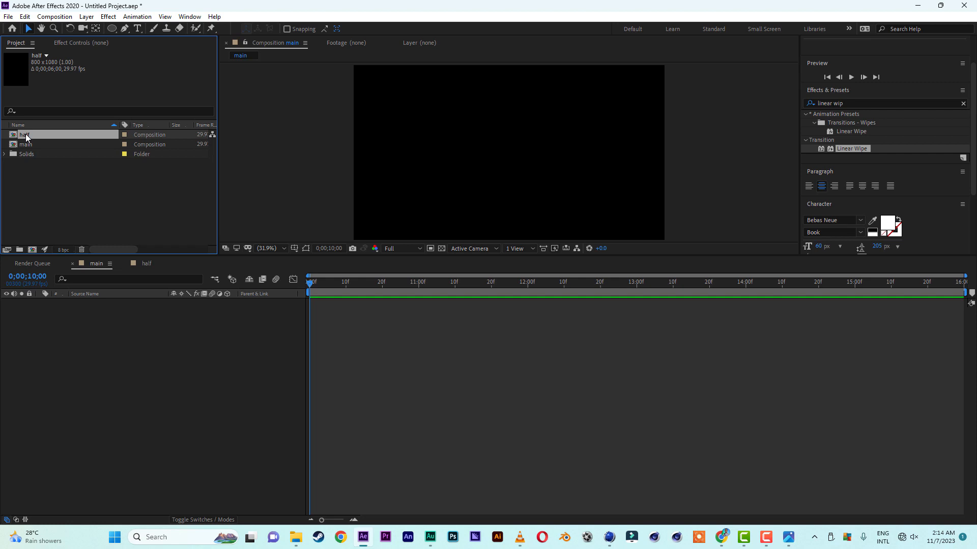
left_click_drag(25, 135, 93, 453)
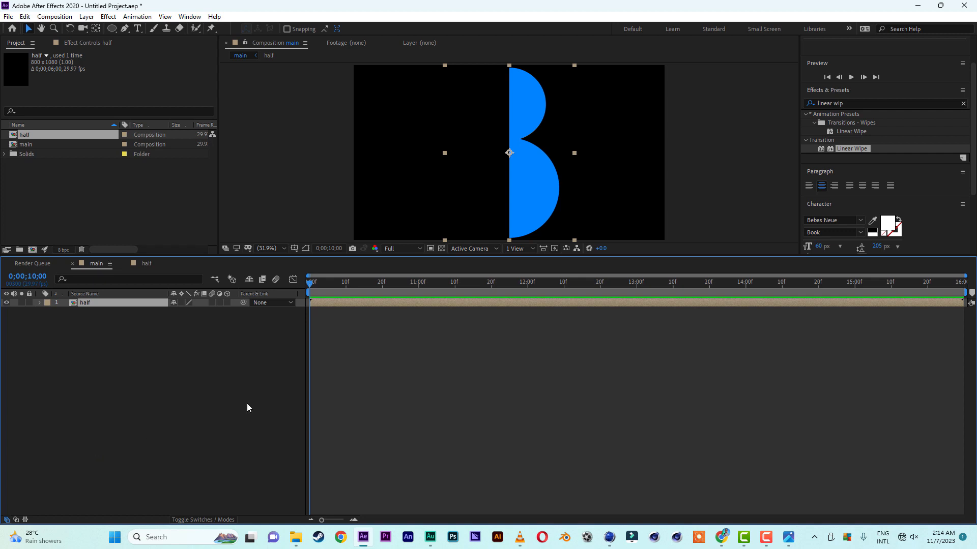
left_click(227, 302)
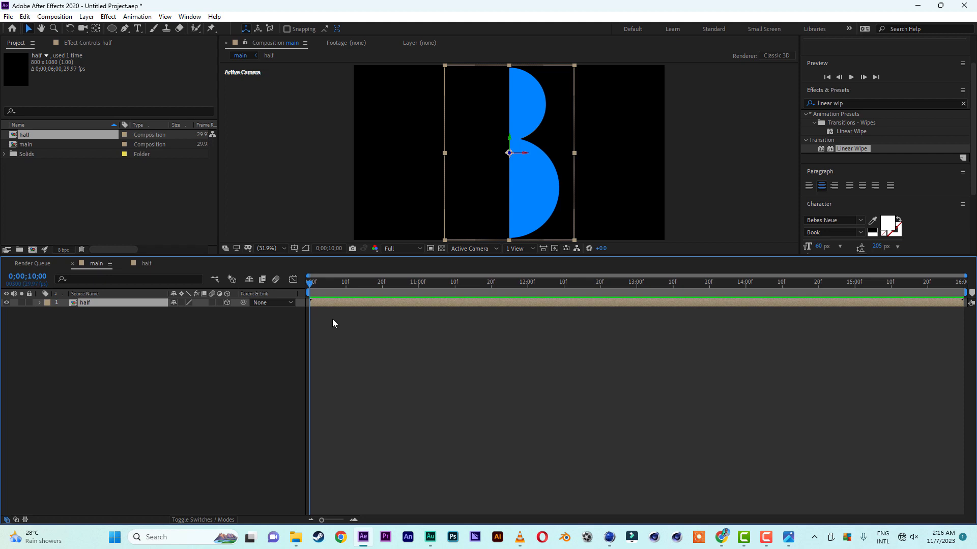
- Duplicate the half layer with its rotation properties shown and set the lower copy's Y Rotation to 45°
key("r")
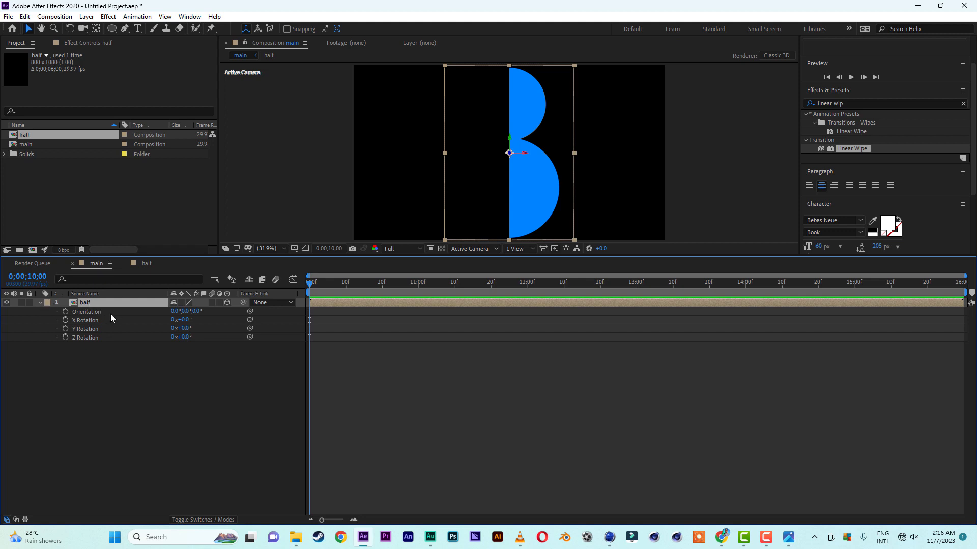
key("ctrl+d")
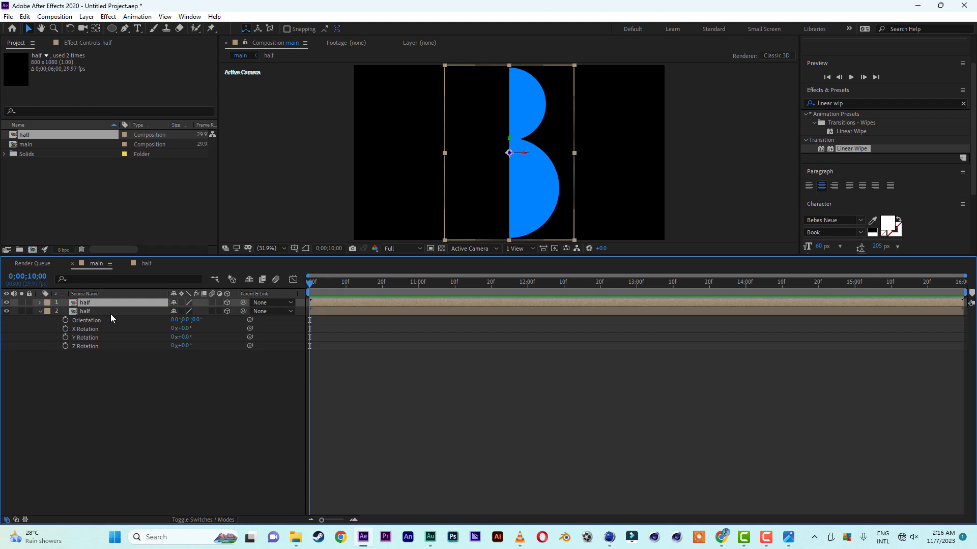
left_click(185, 338)
type("45")
left_click(213, 407)
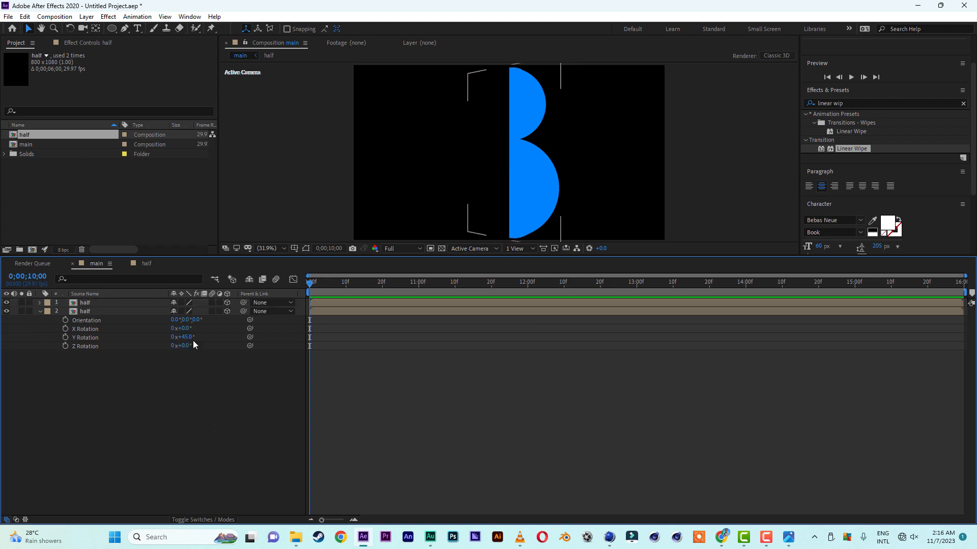
- Duplicate the half layer rotated 45° and set the bottom copy's Y Rotation to 90°
left_click(98, 312)
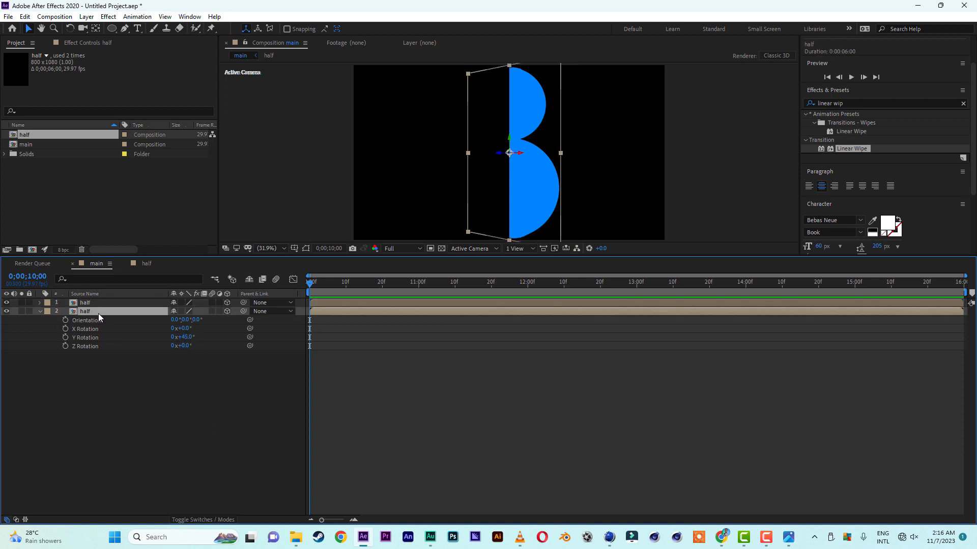
key("ctrl+d")
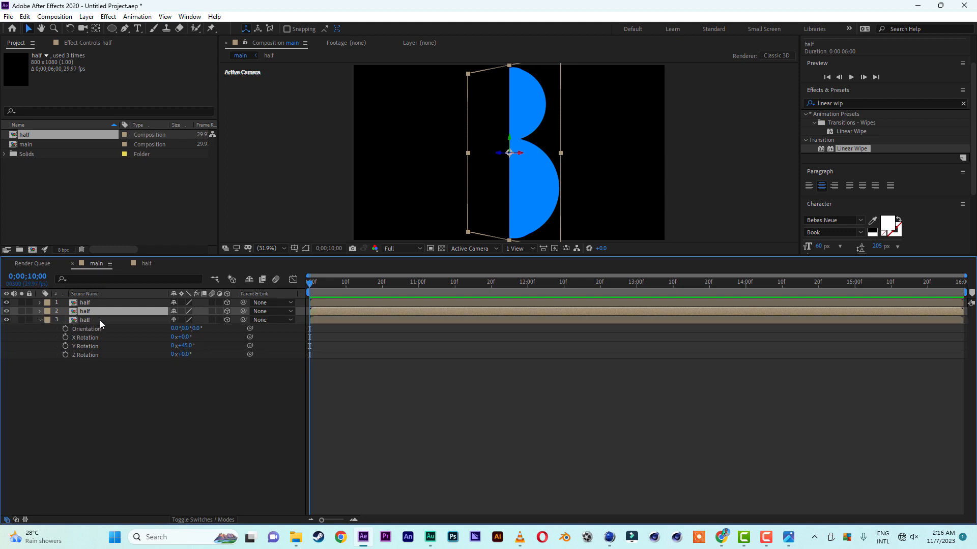
left_click(186, 346)
type("90")
left_click(205, 417)
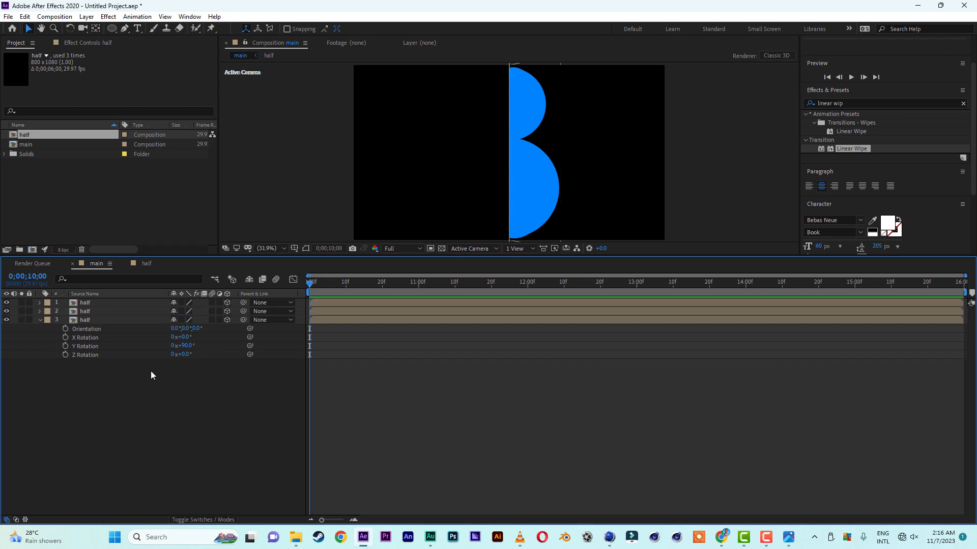
- Duplicate the half layer rotated 90° and set the bottom copy's Y Rotation to 135°
left_click(85, 319)
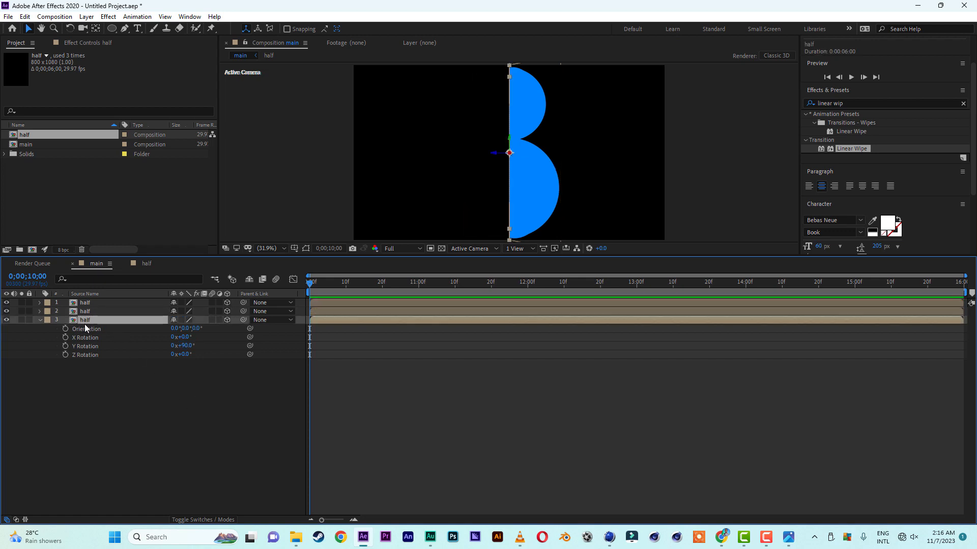
key("ctrl+d")
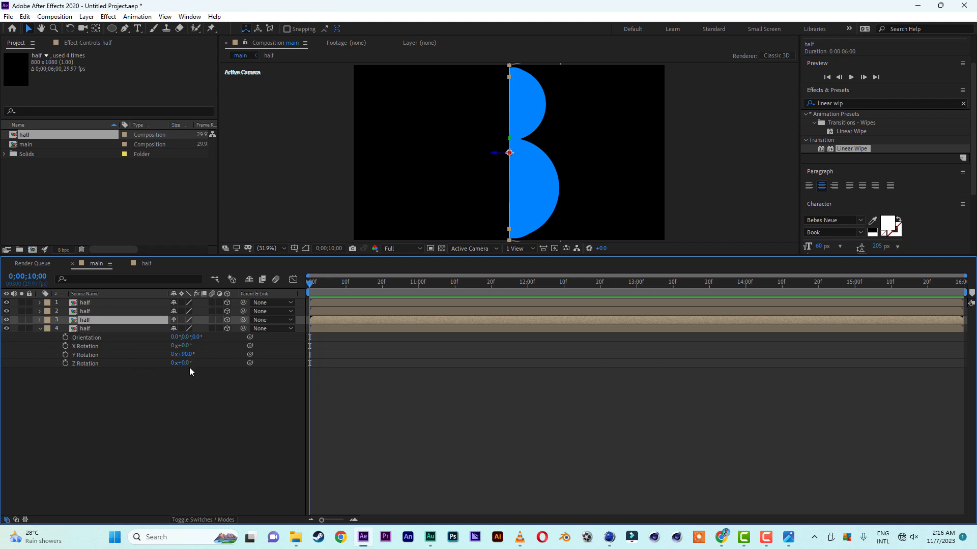
left_click(185, 354)
type("135")
left_click(205, 414)
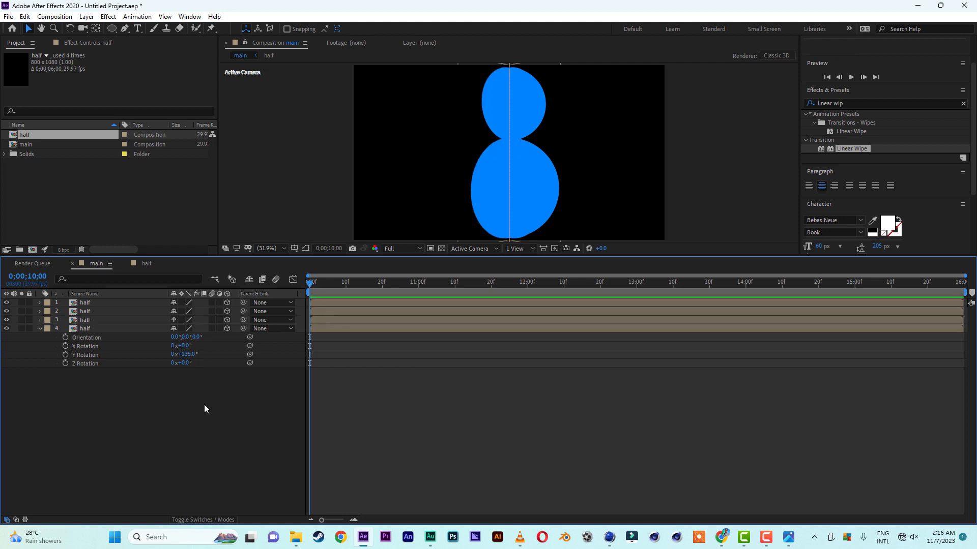
- Duplicate the half layer rotated 135° and set the bottom copy's Y Rotation to 180°
left_click(90, 328)
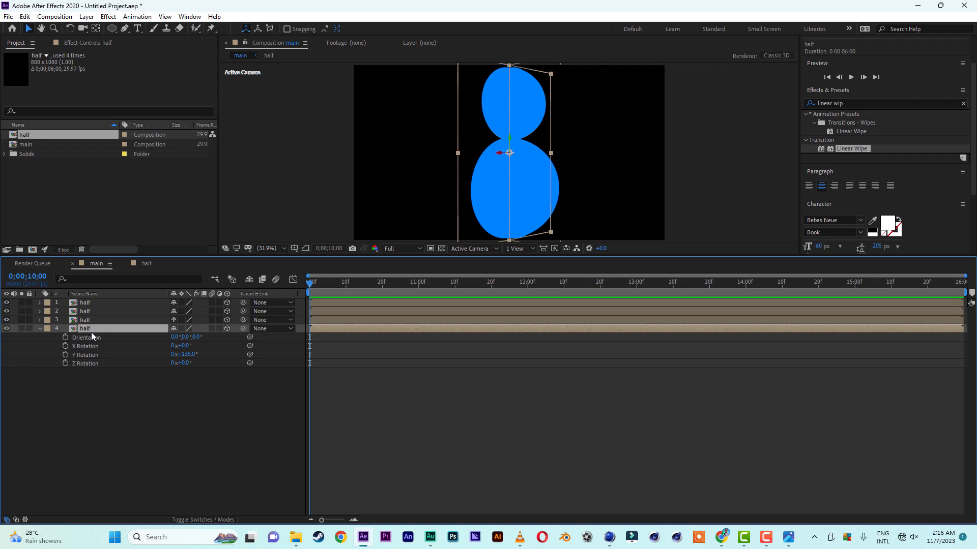
key("ctrl+d")
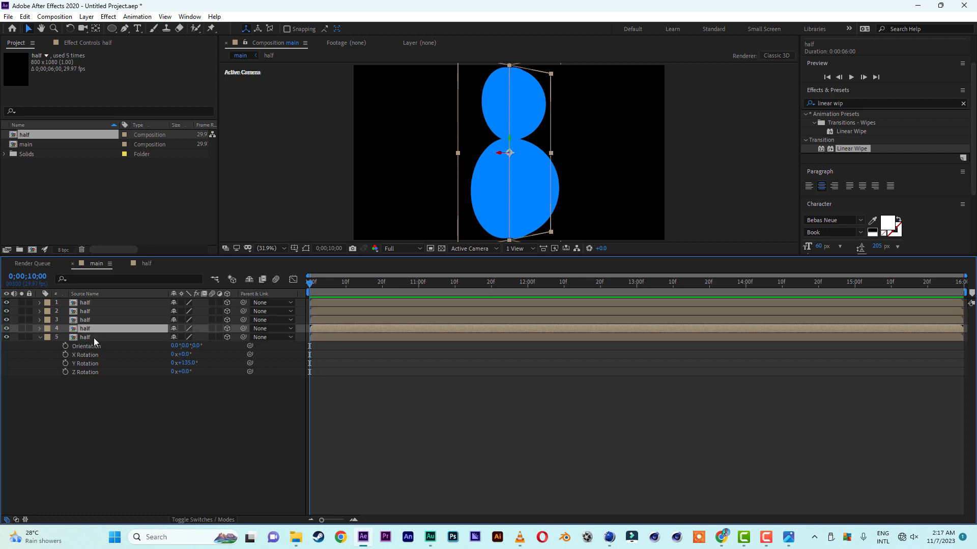
left_click(95, 338)
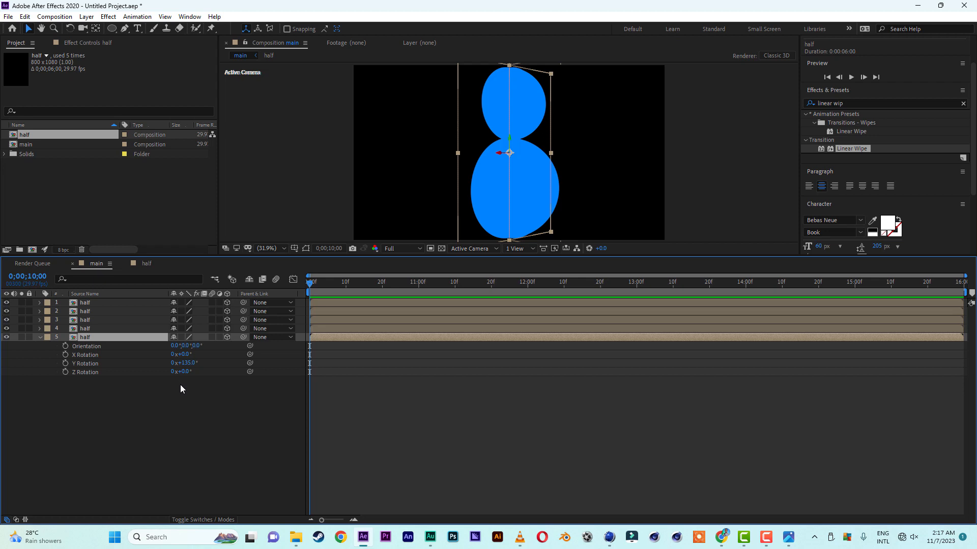
left_click(188, 363)
type("180")
left_click(206, 396)
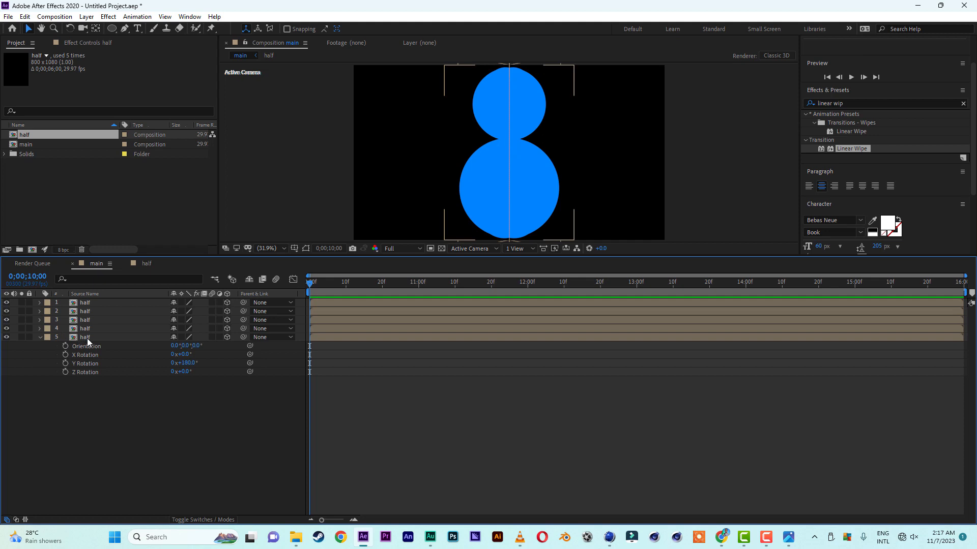
- Duplicate the half layer rotated 180° and set the bottom copy's Y Rotation to 225°
left_click(87, 338)
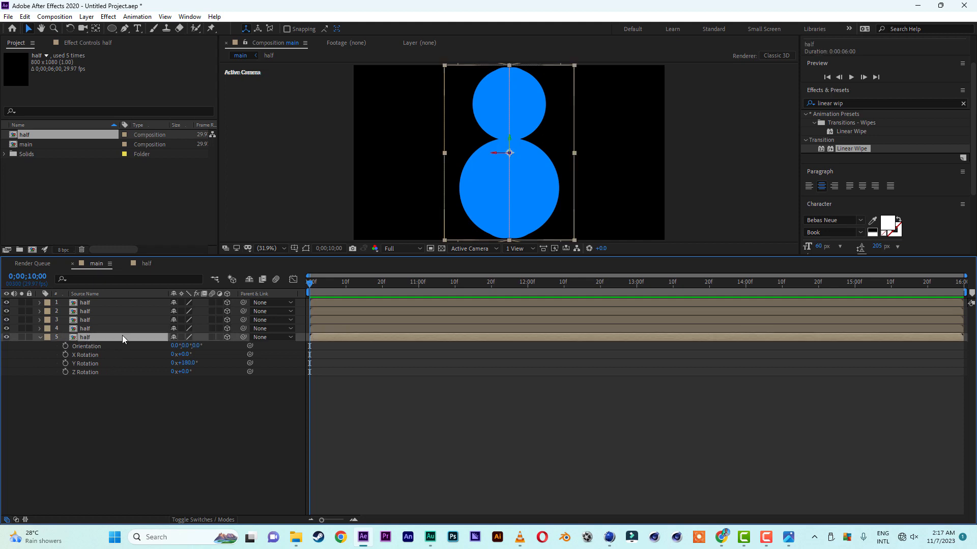
key("ctrl+d")
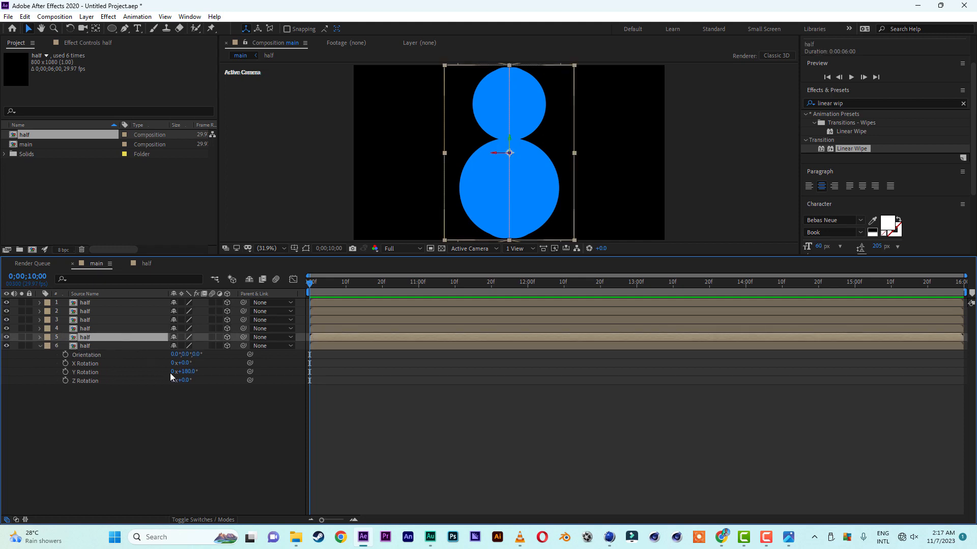
left_click(190, 375)
type("225")
left_click(218, 414)
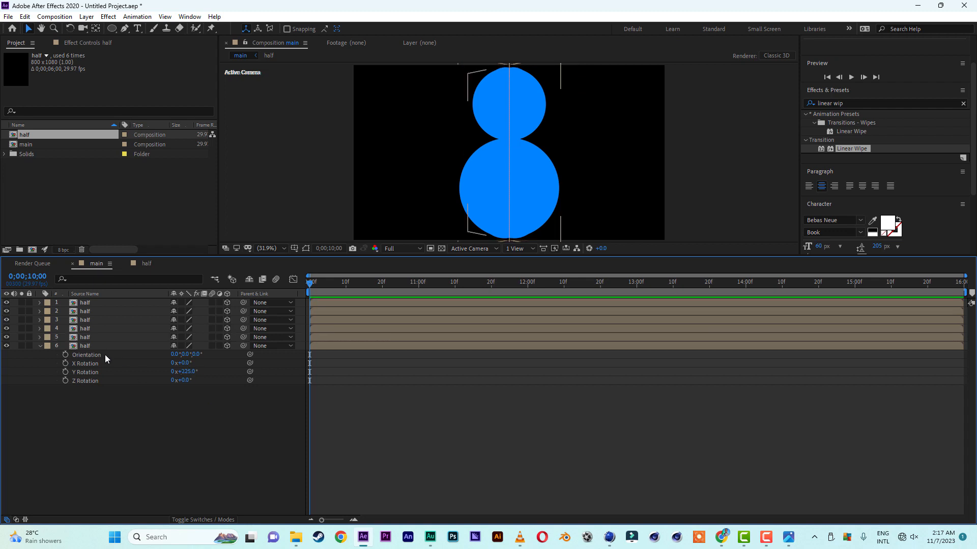
- Duplicate the half layer rotated 225° and set the bottom copy's Y Rotation to 270°
left_click(93, 347)
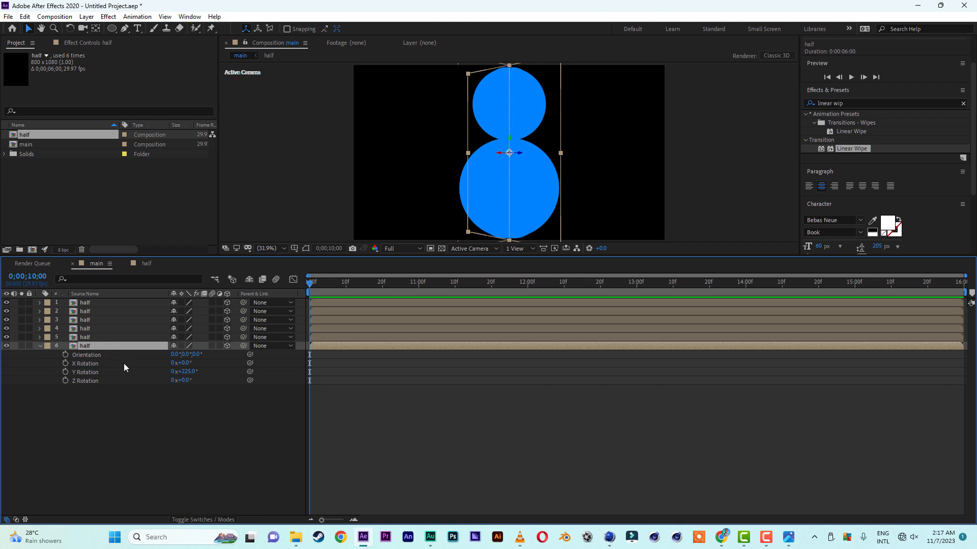
key("ctrl+d")
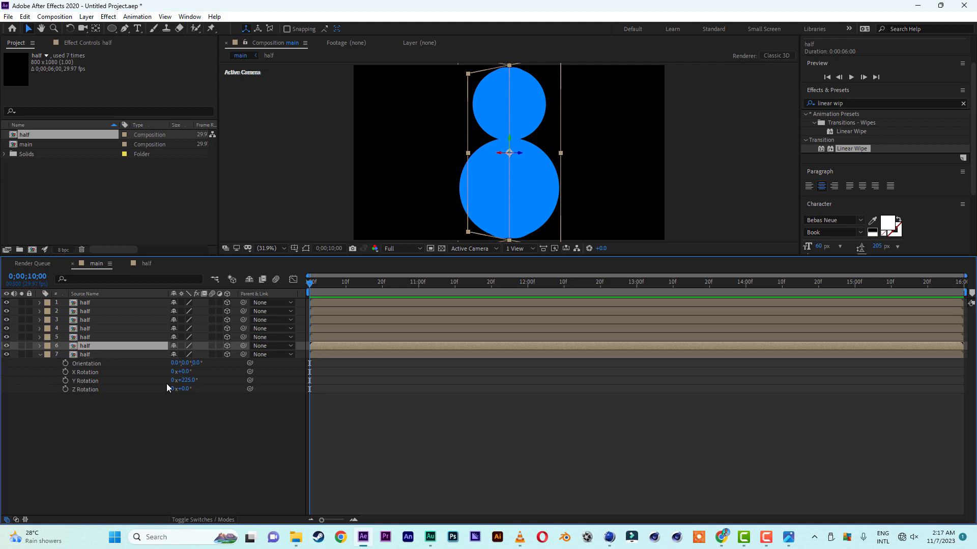
left_click(186, 380)
type("270")
left_click(263, 426)
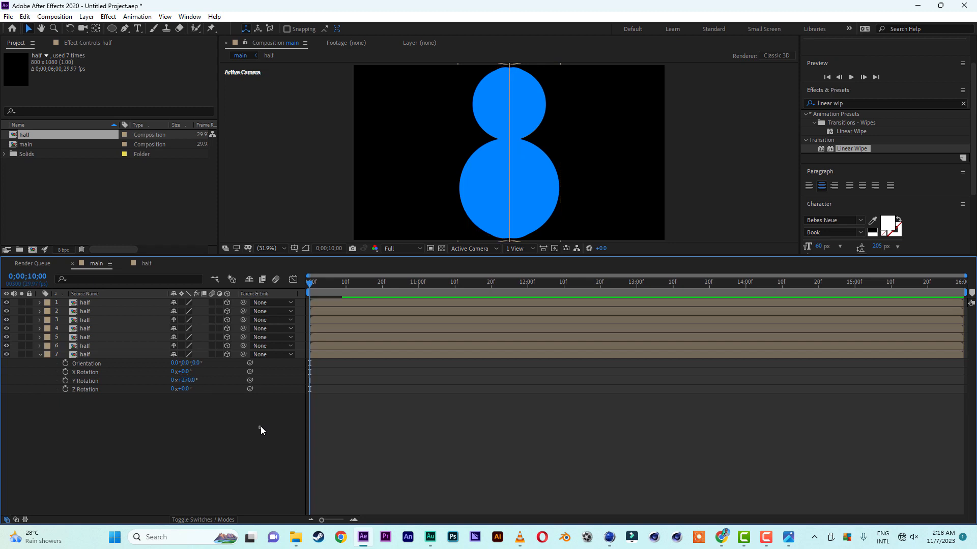
- Duplicate the half layer rotated 270° and set the bottom copy's Y Rotation to 315°
left_click(92, 355)
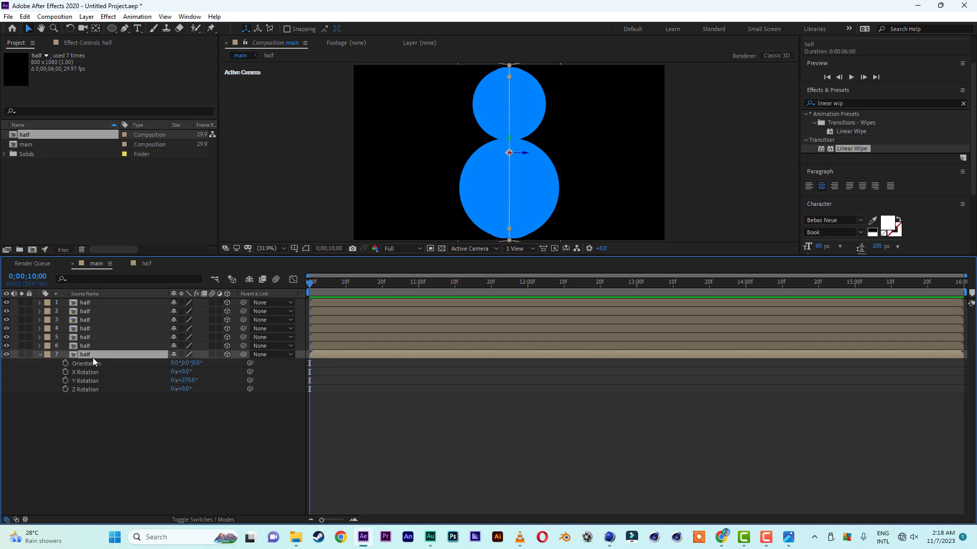
key("ctrl+d")
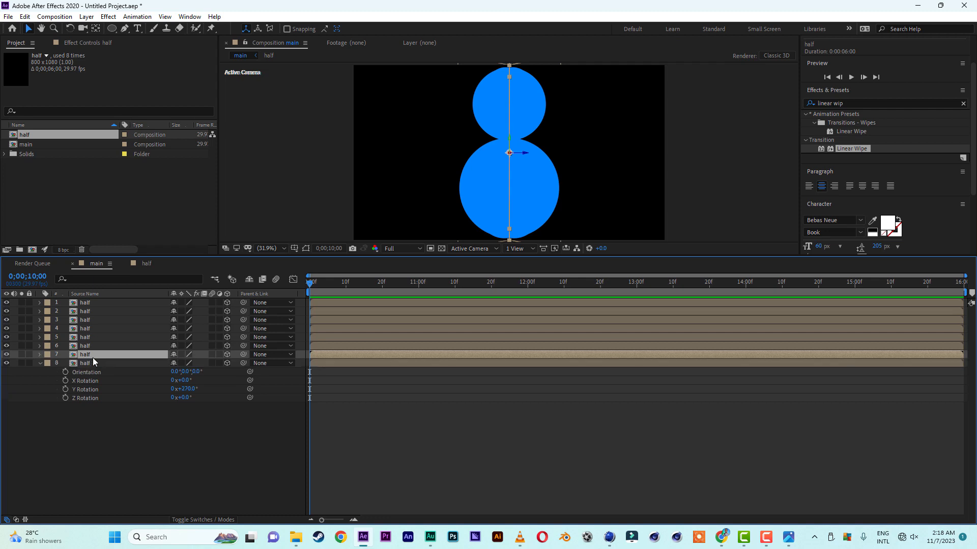
left_click(186, 389)
type("315")
left_click(194, 444)
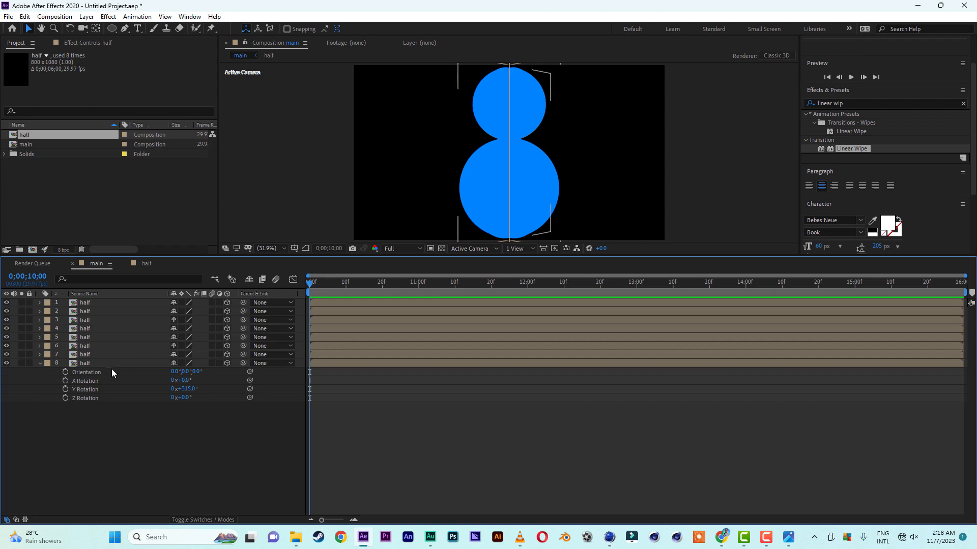
- Inspect the assembled figure 8 in Custom View 1, return to Active Camera, and collapse the bottom layer's properties
left_click(84, 364)
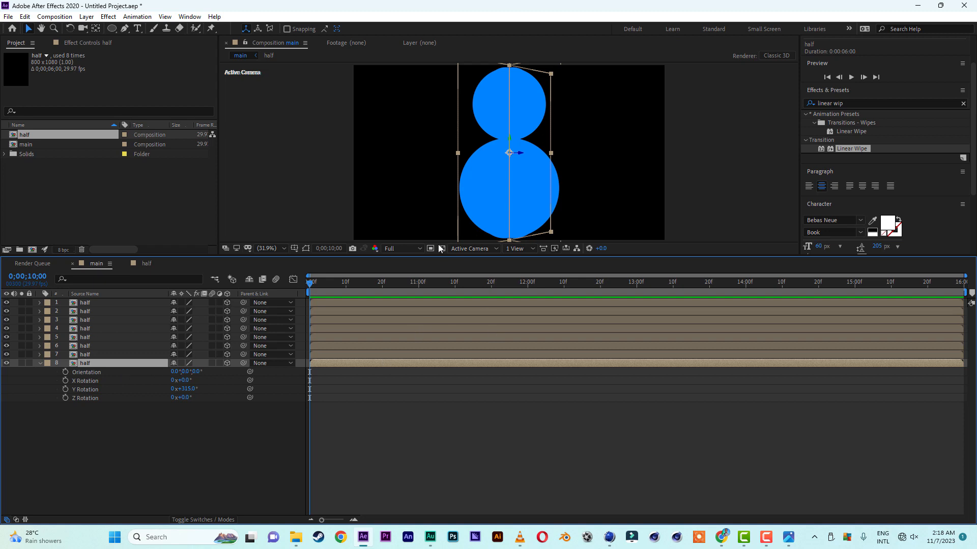
left_click(462, 250)
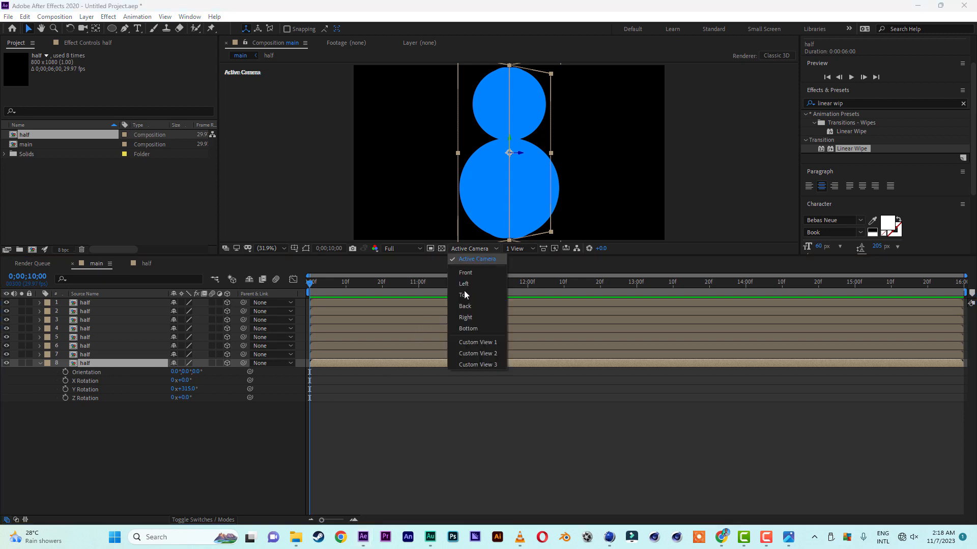
left_click(480, 344)
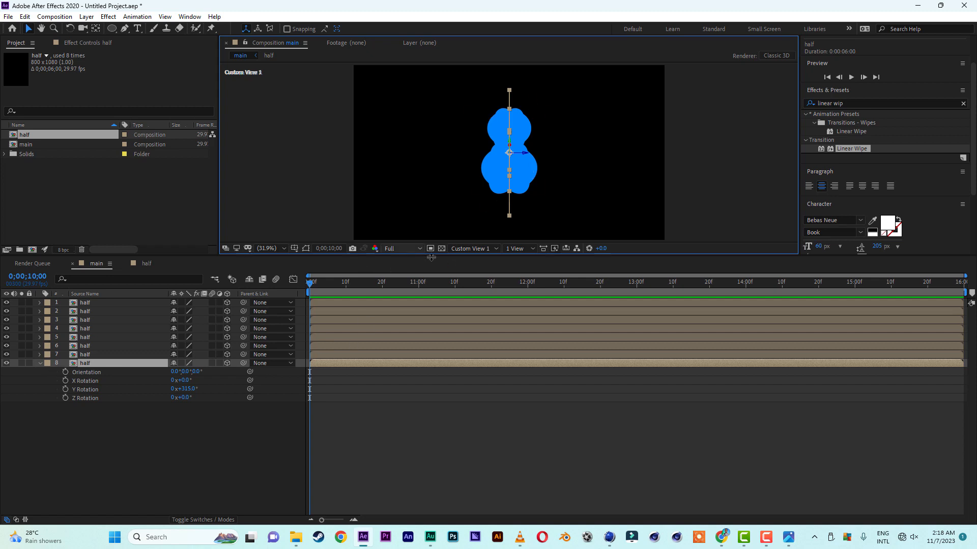
left_click(477, 250)
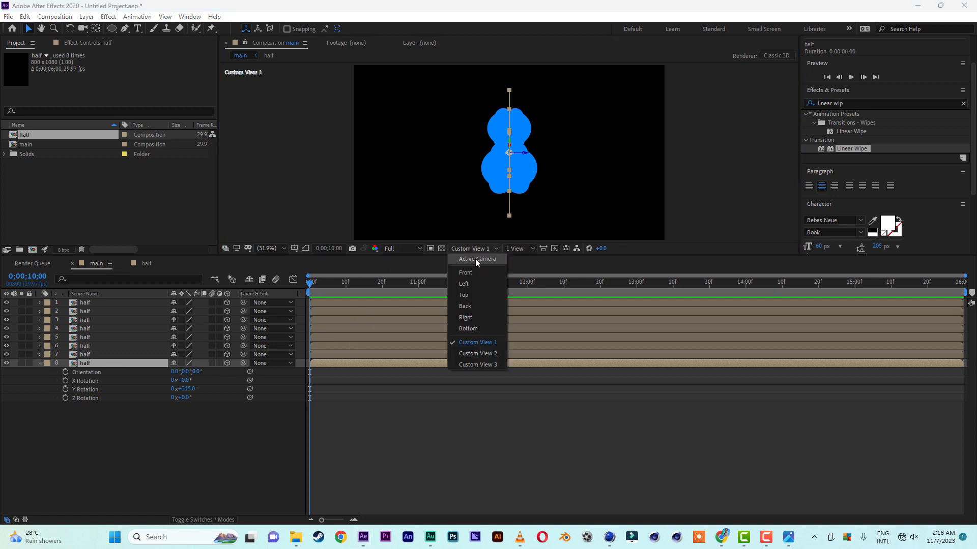
left_click(476, 259)
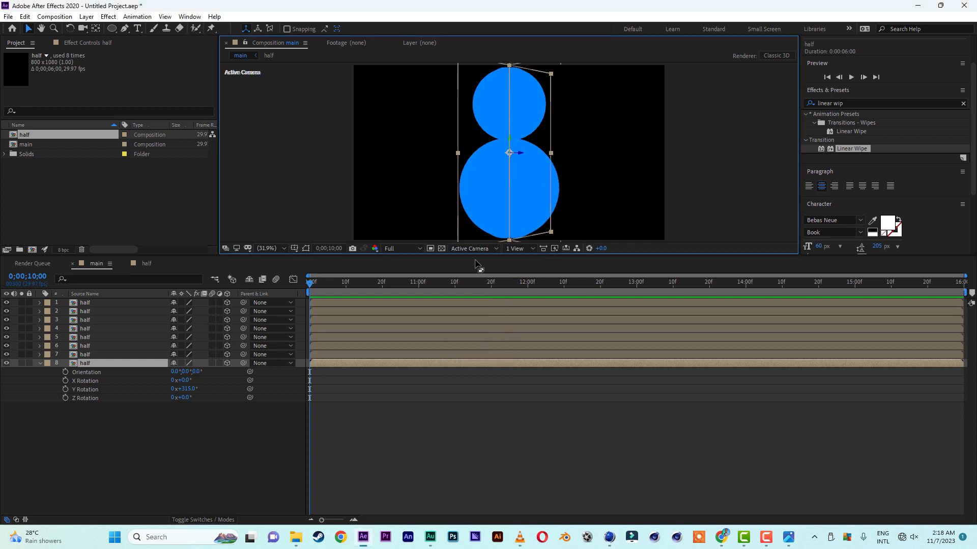
left_click(39, 363)
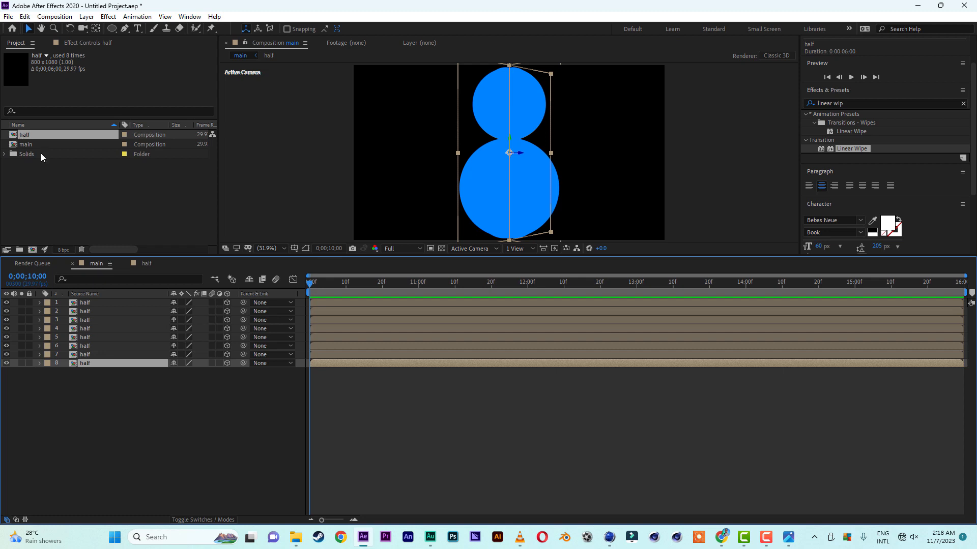
- Duplicate the half composition seven times in the project
left_click(29, 145)
left_click(29, 136)
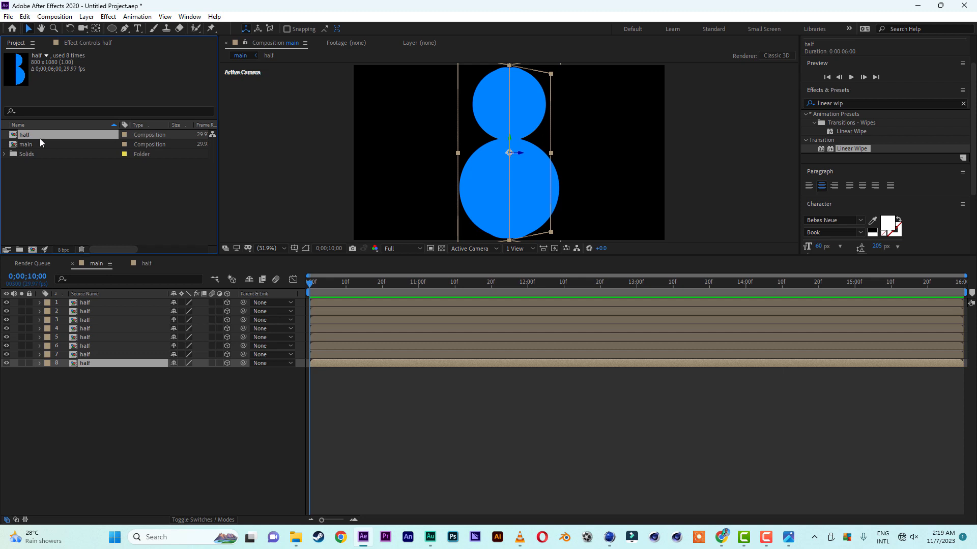
key("ctrl+d")
key("ctrl+d")
key("ctrl+d")
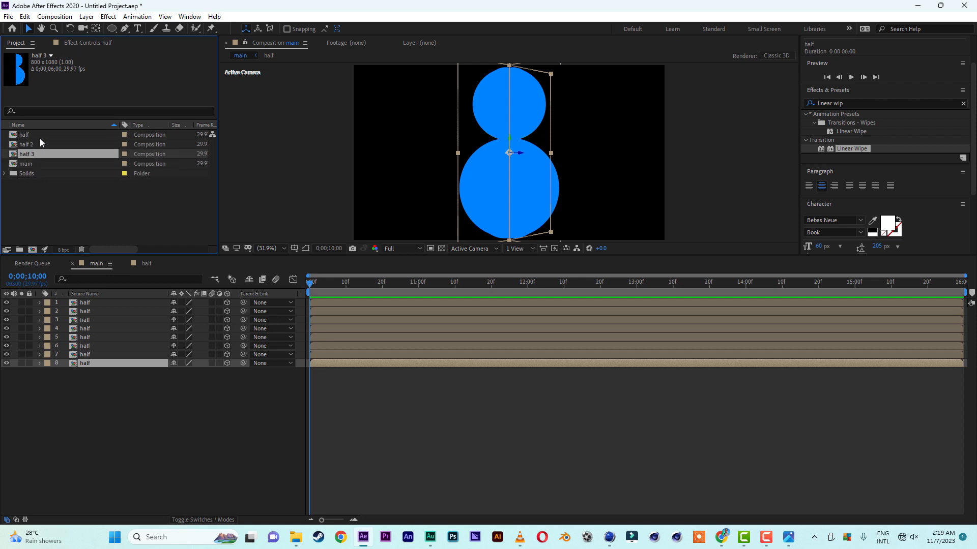
key("ctrl+d")
key("ctrl+d")
key("ctrl+d")
key("ctrl+d")
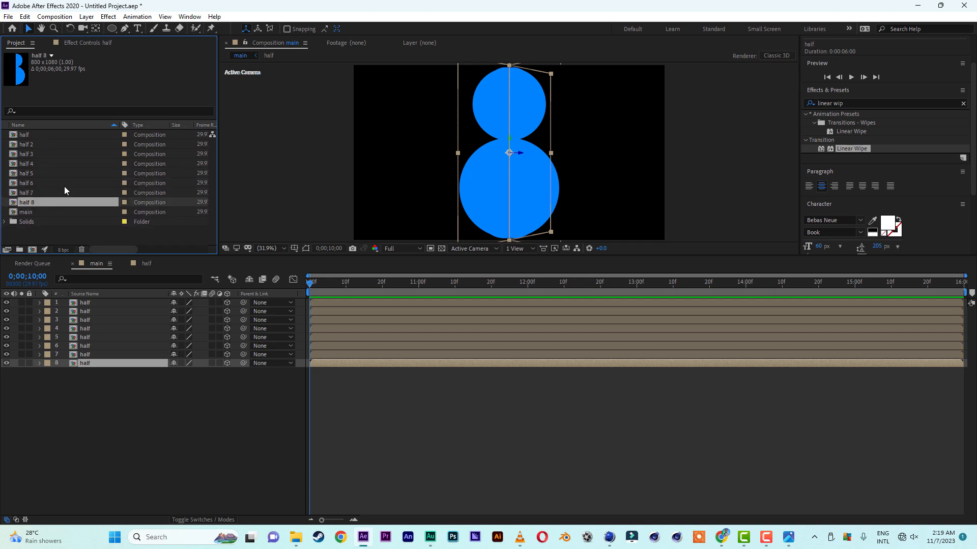
- Open each duplicated composition from half 2 through half 8 in its own timeline
double_click(31, 143)
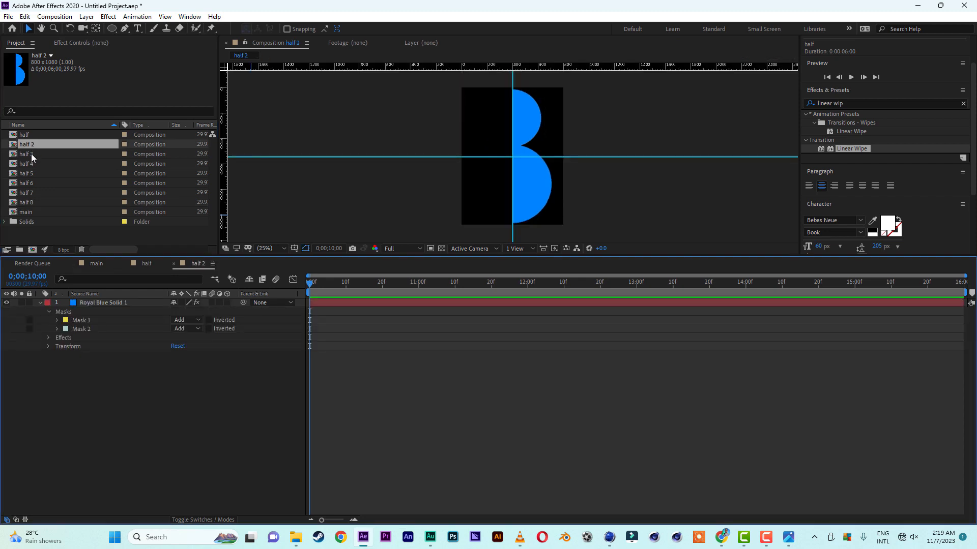
double_click(31, 154)
double_click(32, 163)
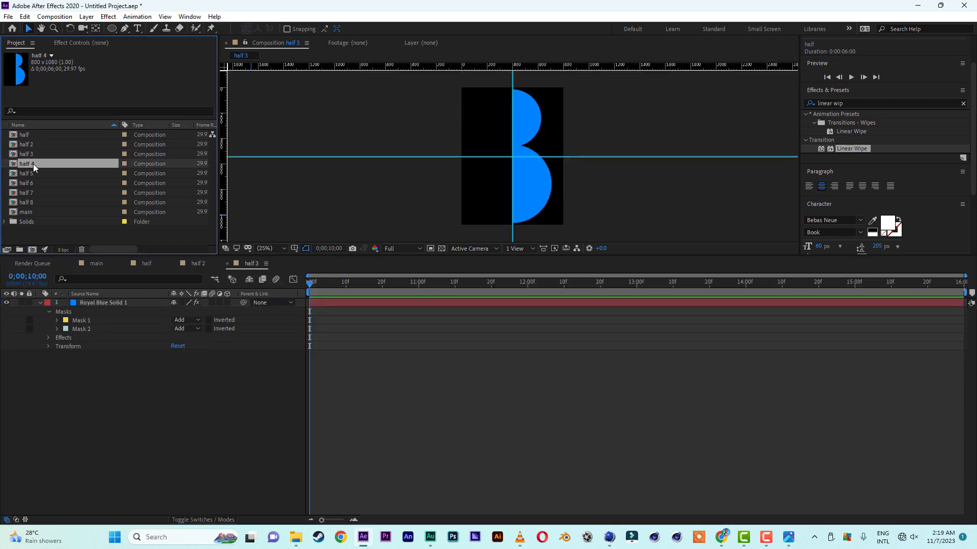
double_click(32, 173)
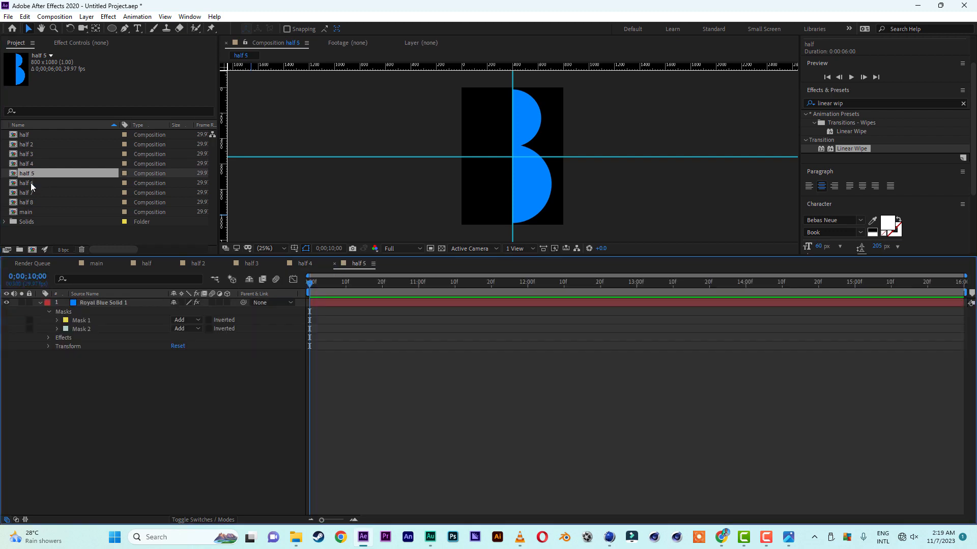
left_click(30, 182)
double_click(30, 183)
double_click(31, 192)
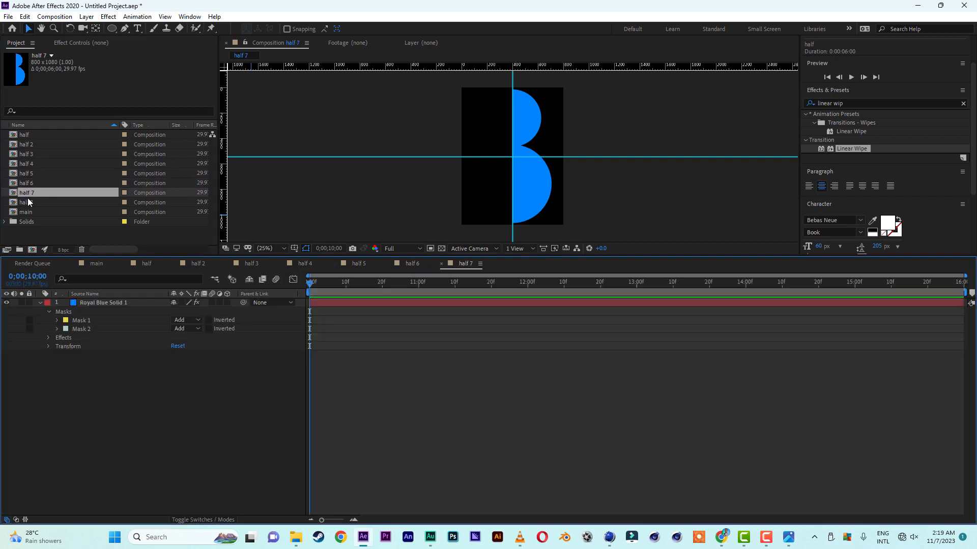
left_click(28, 201)
double_click(28, 202)
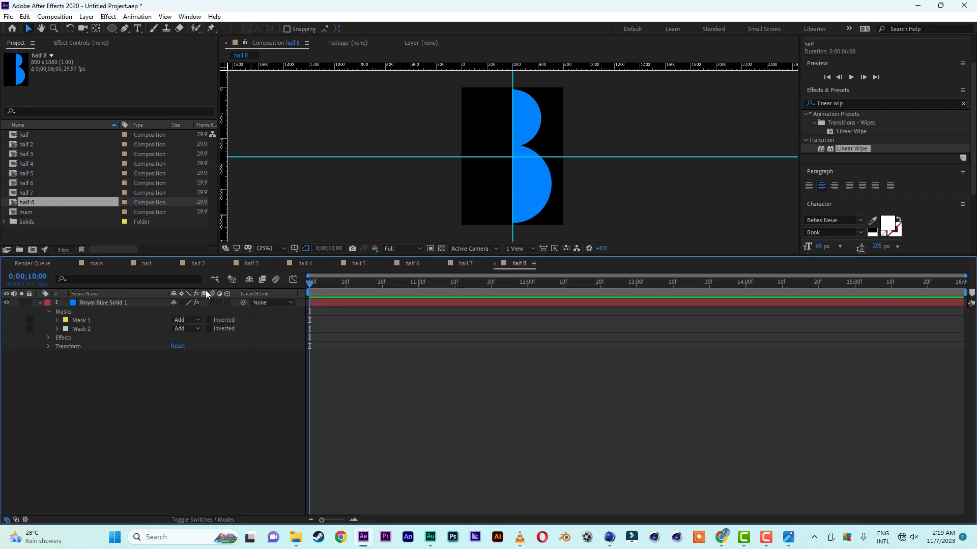
- Show the original half composition and switch to the BFS Photos folder in File Explorer to find pictures
left_click(147, 263)
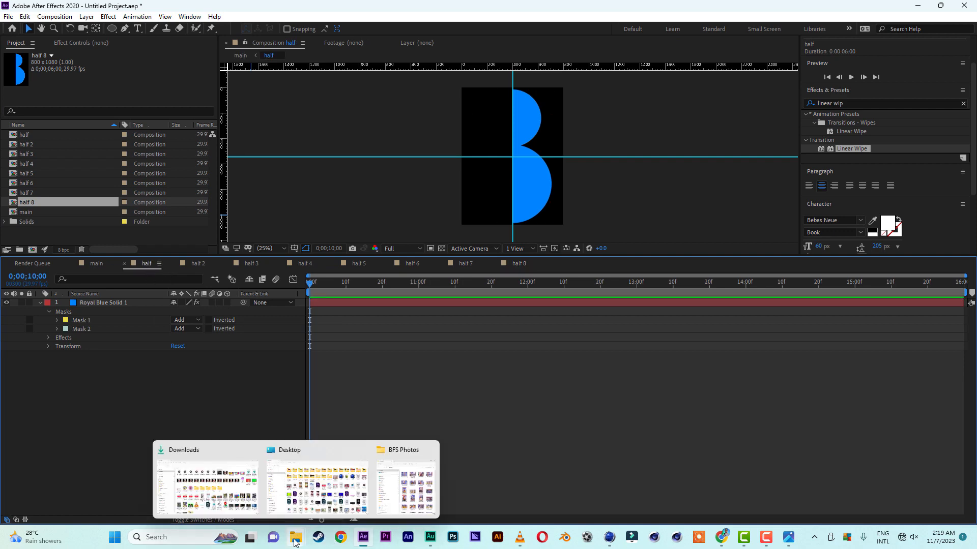
left_click(405, 486)
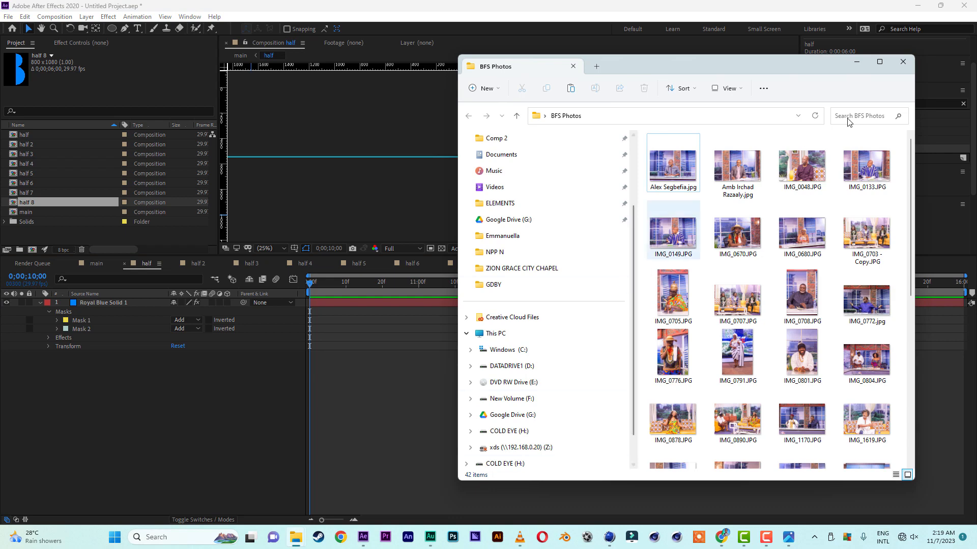
left_click_drag(802, 68, 836, 54)
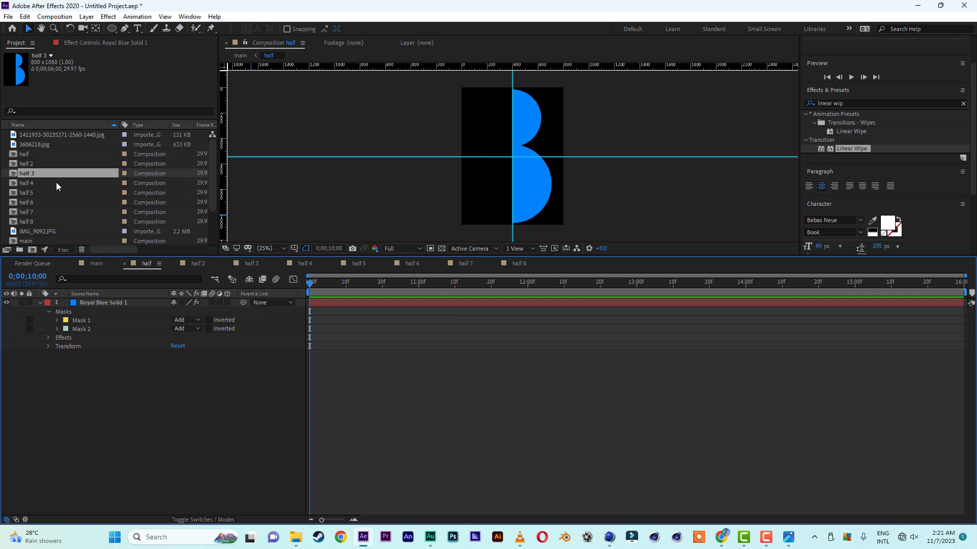
- Fill the half composition's shape with 3606218.jpg, placed beneath Royal Blue Solid 1 at 53% scale with an alpha matte
left_click_drag(33, 146, 136, 424)
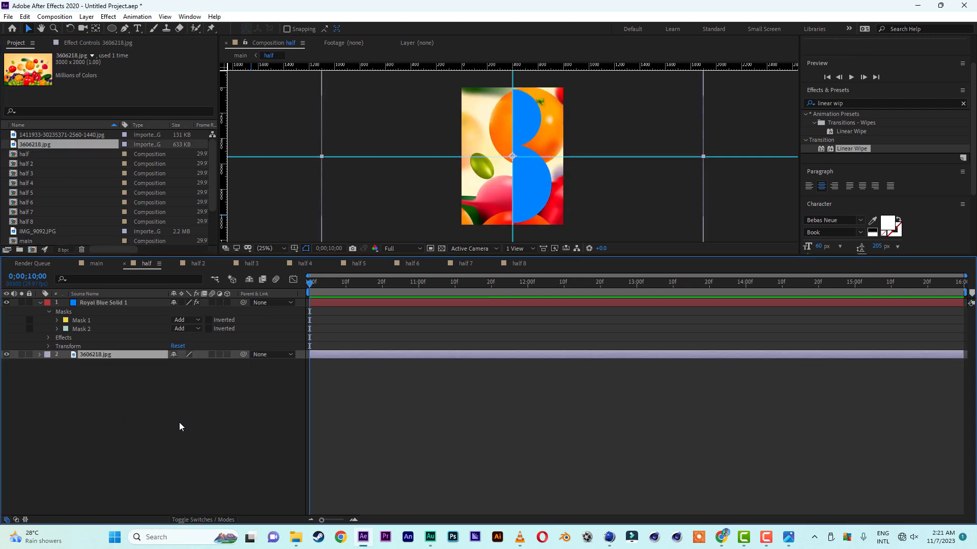
key("s")
left_click_drag(197, 362, 183, 363)
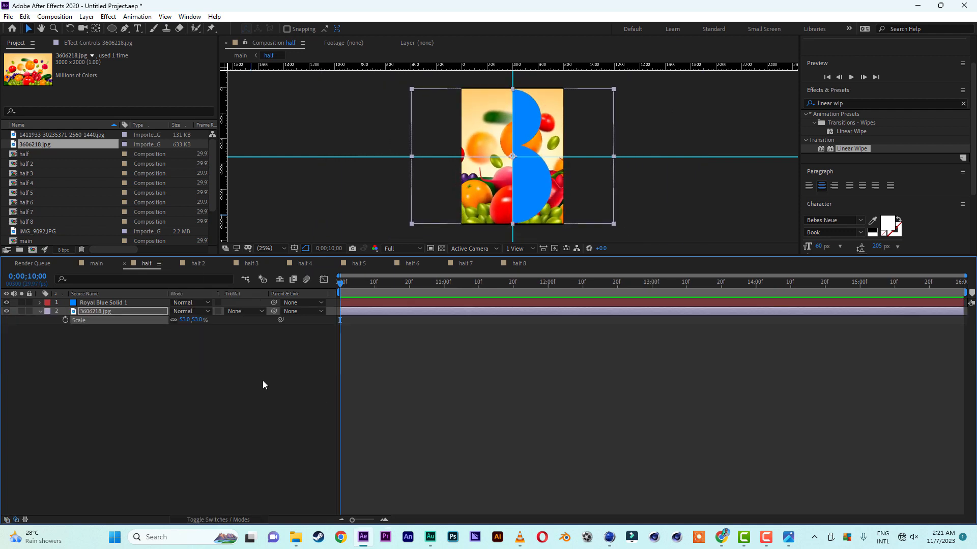
left_click(240, 311)
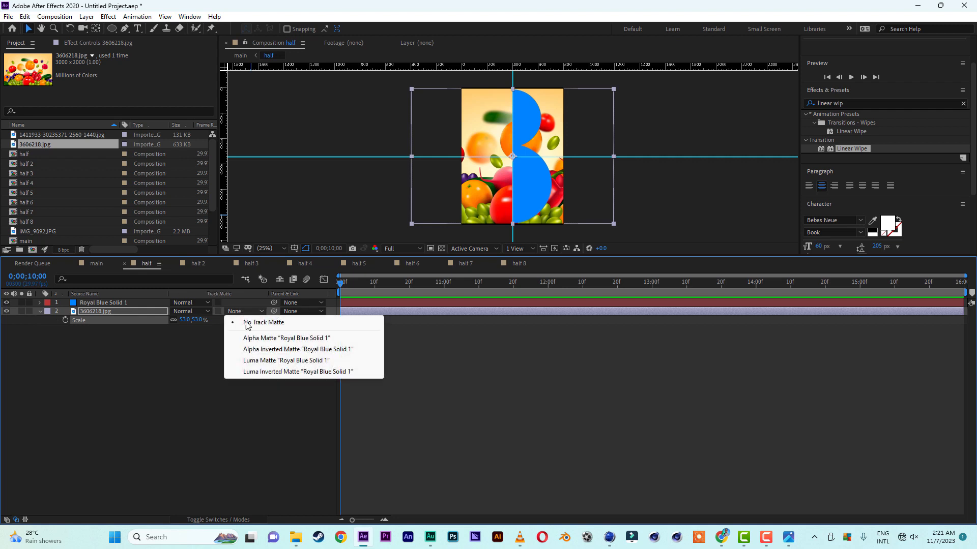
left_click(254, 338)
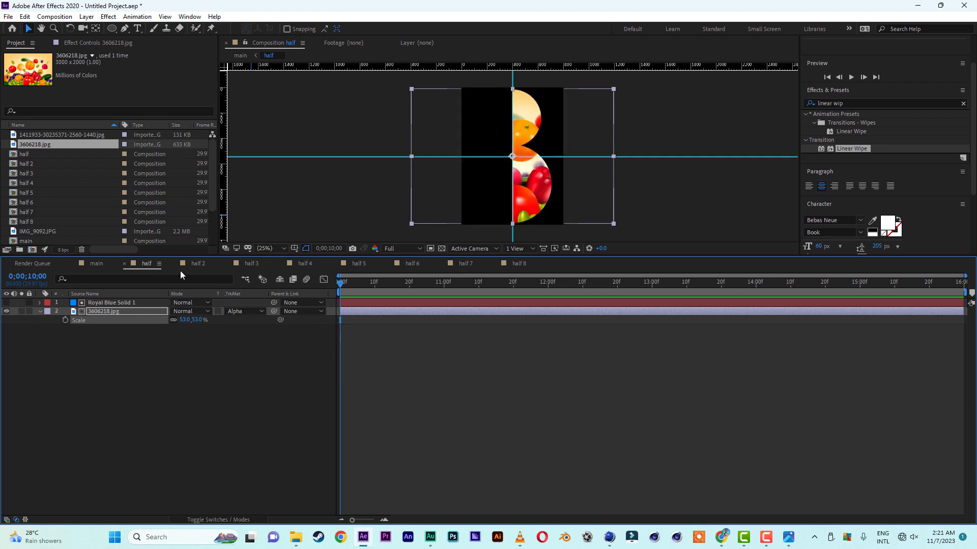
left_click(194, 264)
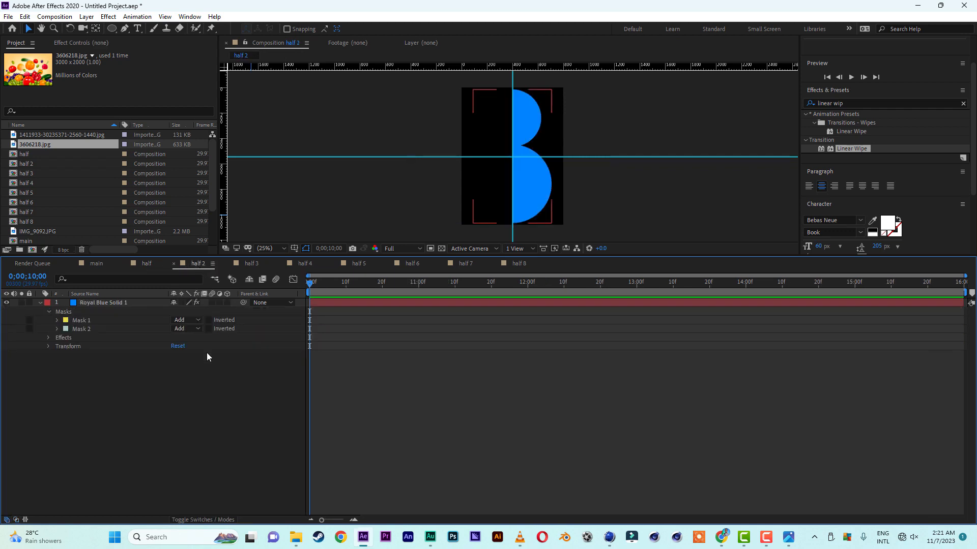
left_click(40, 302)
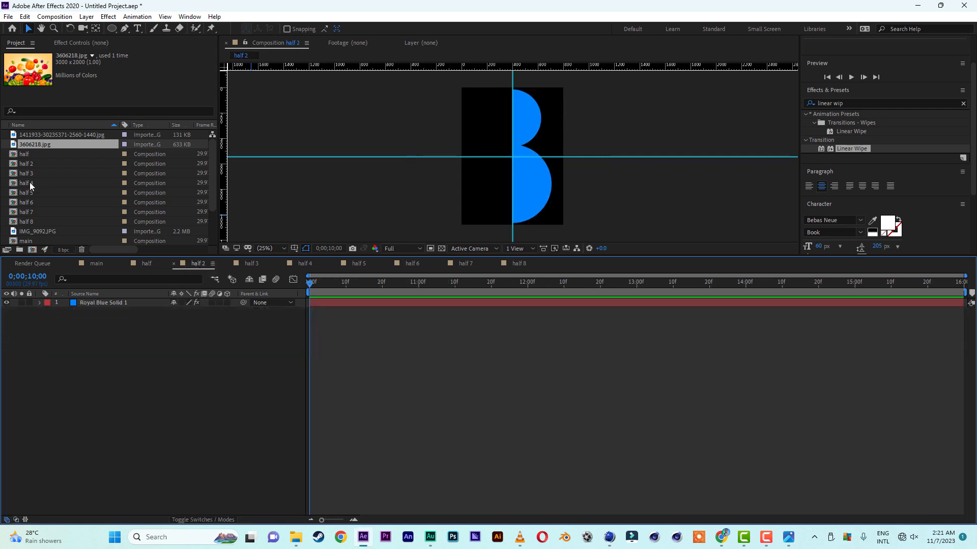
left_click(27, 135)
left_click_drag(26, 135, 104, 404)
key("s")
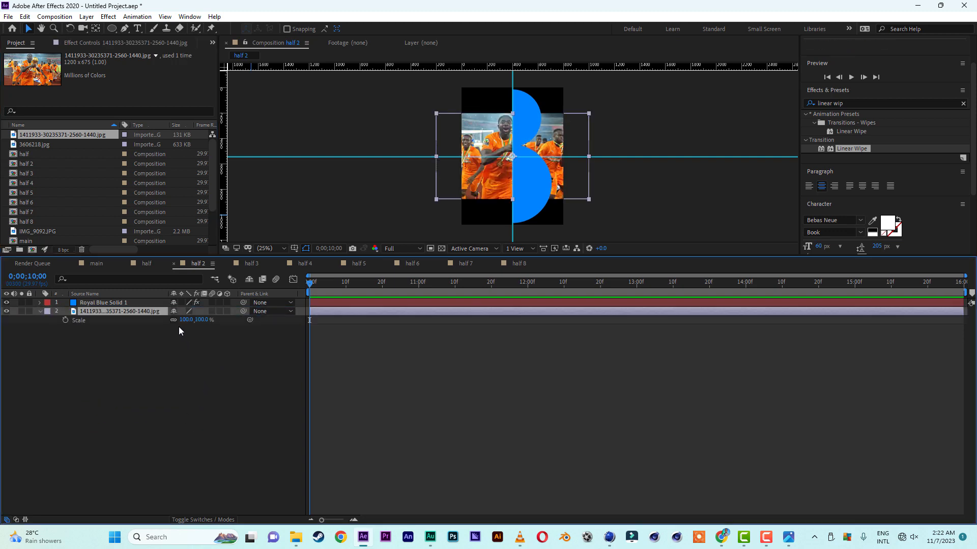
left_click_drag(201, 320, 239, 330)
left_click_drag(468, 199, 493, 187)
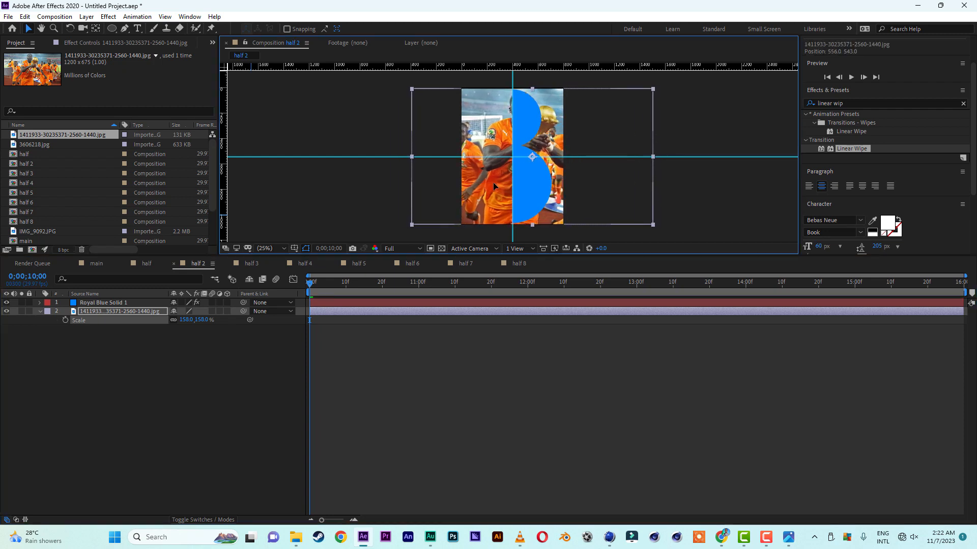
- Set the football photo's track matte in half 2 to Alpha Matte "Royal Blue Solid 1"
left_click(202, 520)
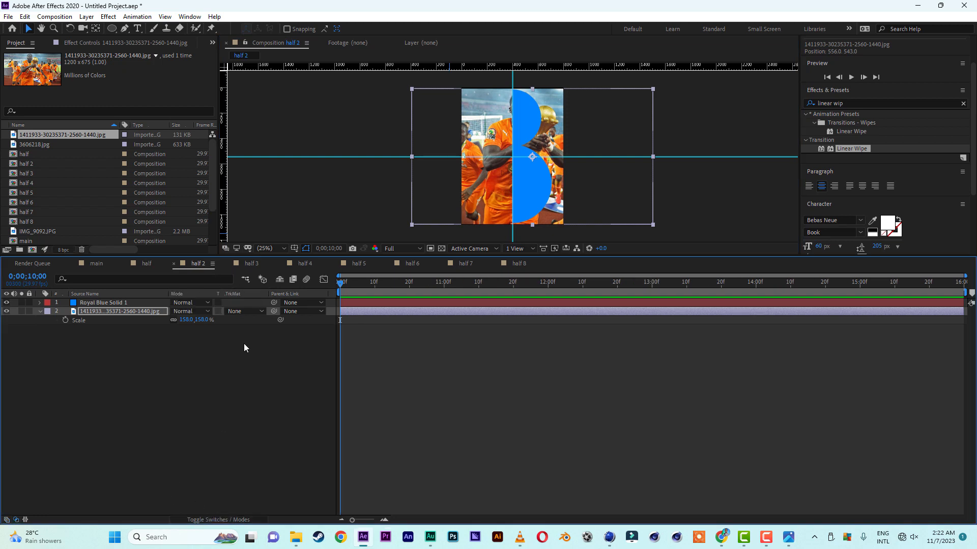
left_click(246, 313)
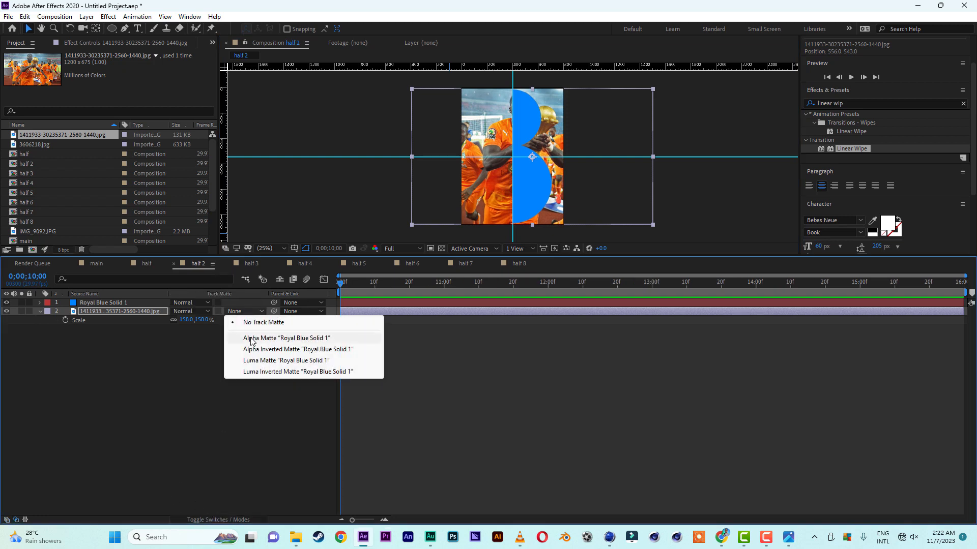
left_click(250, 336)
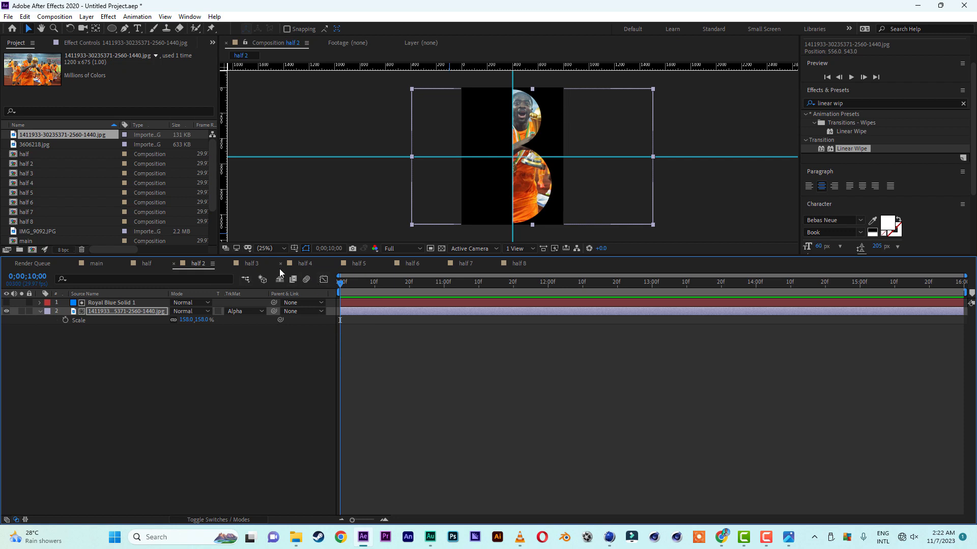
- Place one-piece-live-action-poster.jpg beneath the blue solid in the half 3 composition
left_click(251, 263)
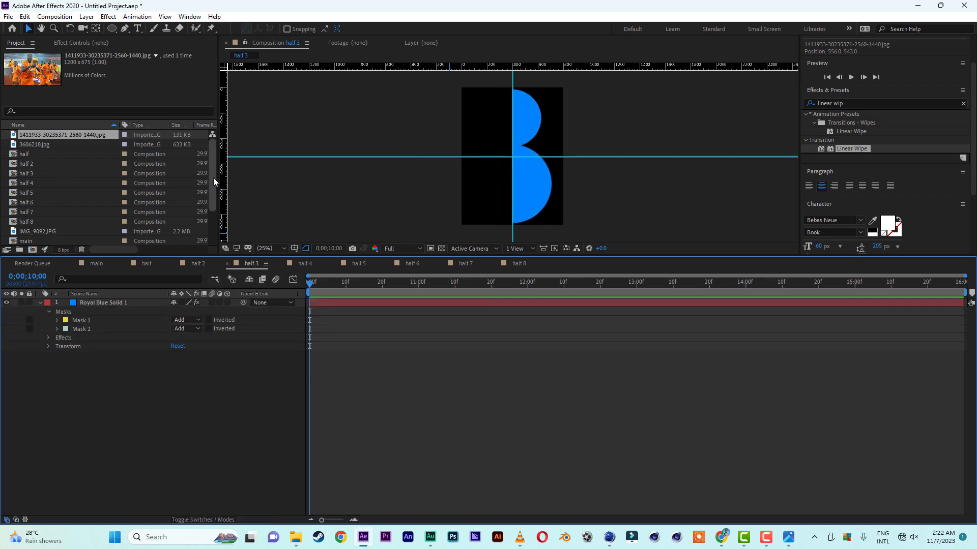
left_click_drag(209, 188, 212, 230)
left_click(32, 182)
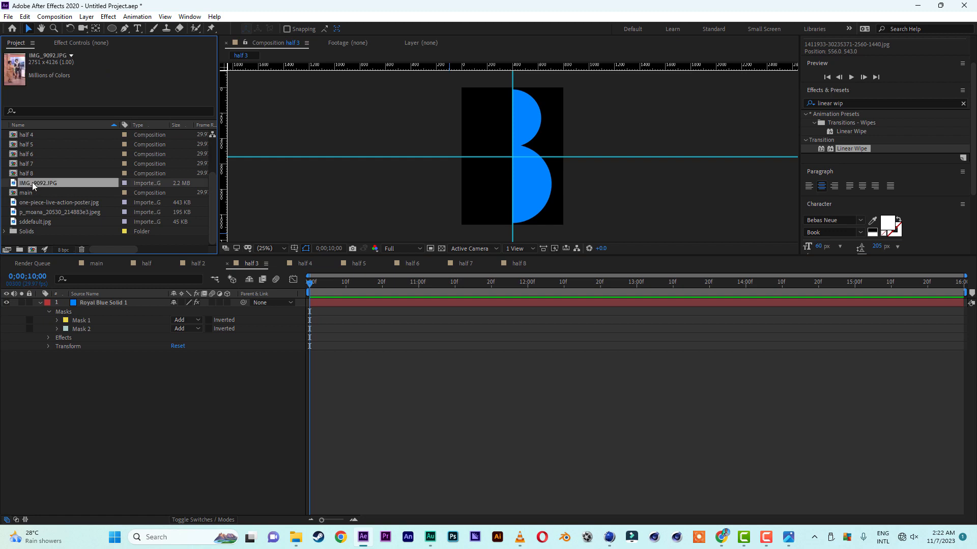
left_click(32, 203)
left_click_drag(33, 203, 93, 398)
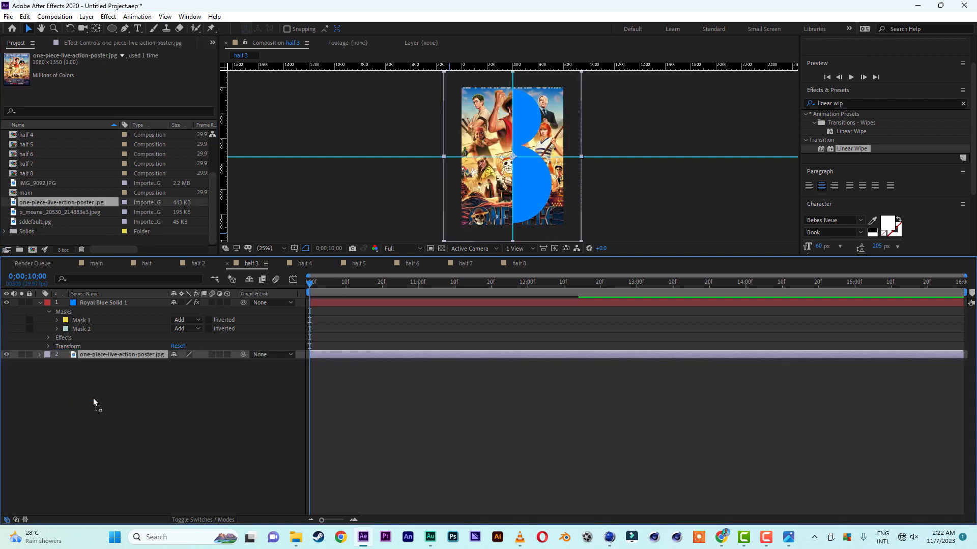
- Set the One Piece poster's track matte in half 3 to Alpha Matte "Royal Blue Solid 1"
left_click(200, 519)
left_click(242, 356)
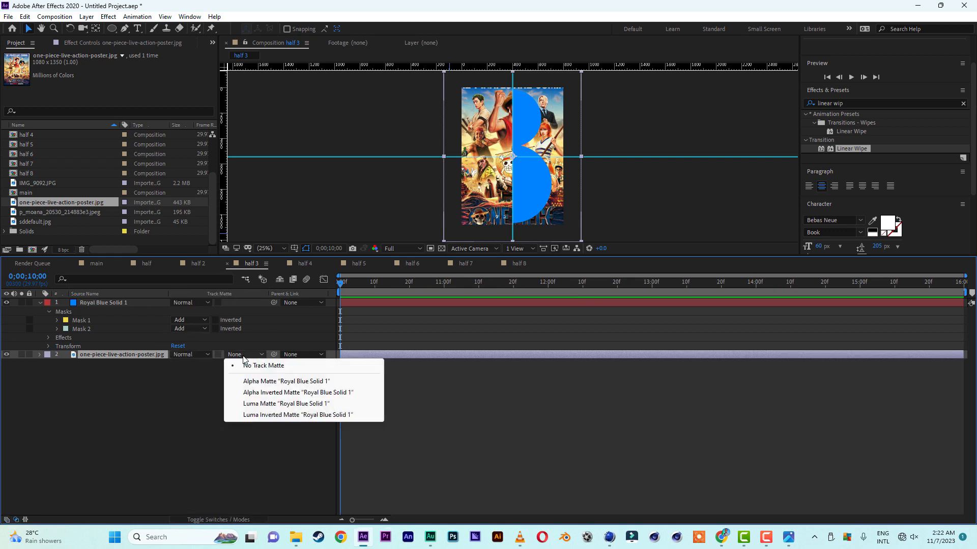
left_click(261, 381)
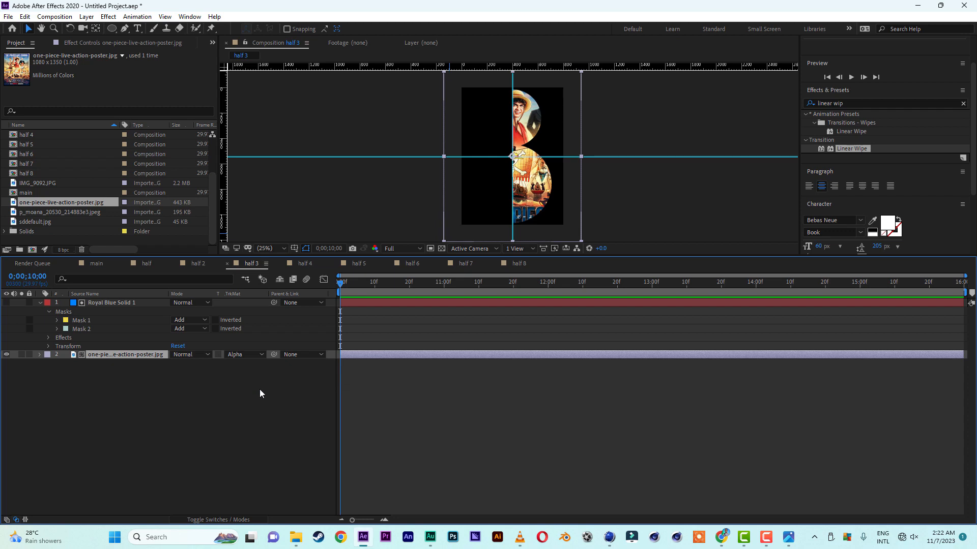
- Place p_moana_20530_214883e3.jpeg beneath the blue solid in the half 4 composition and scale it to 133%
left_click(305, 263)
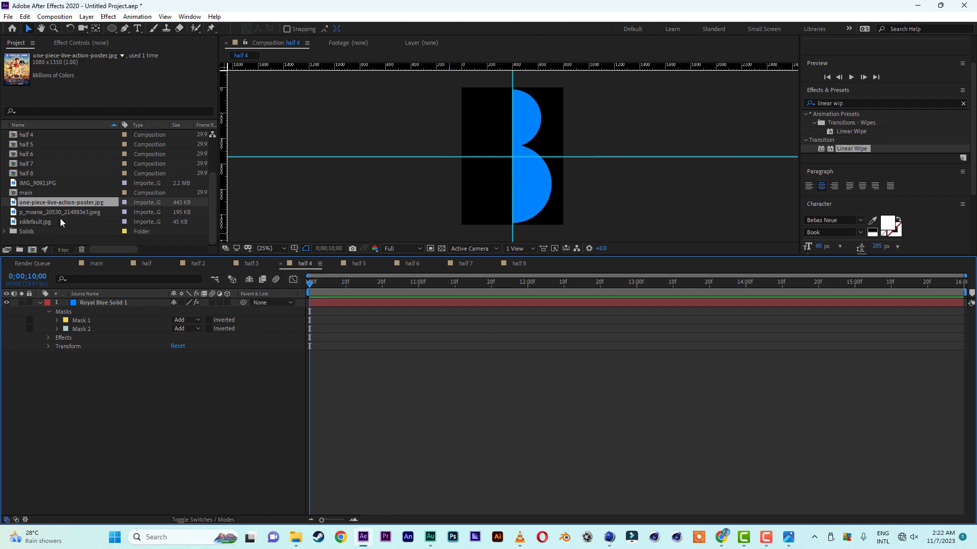
left_click_drag(55, 213, 116, 444)
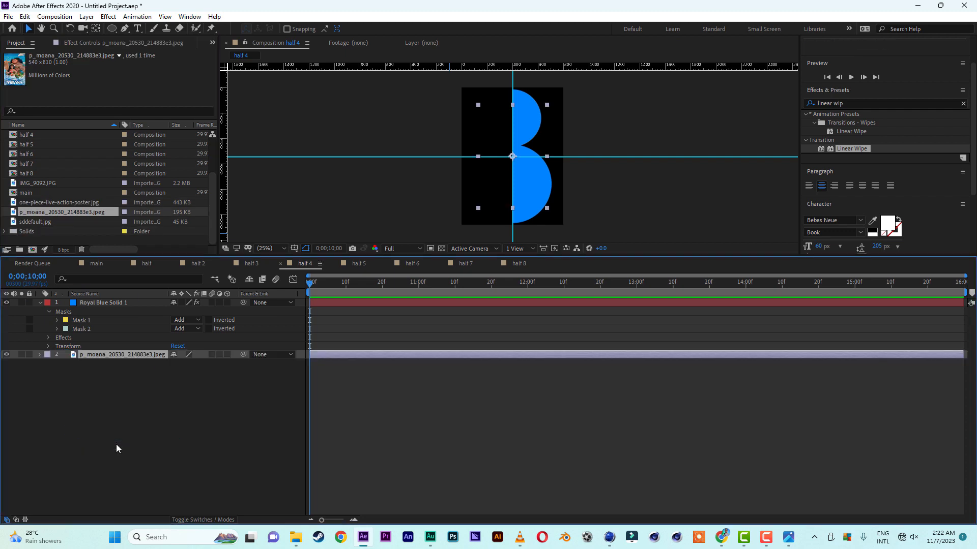
key("s")
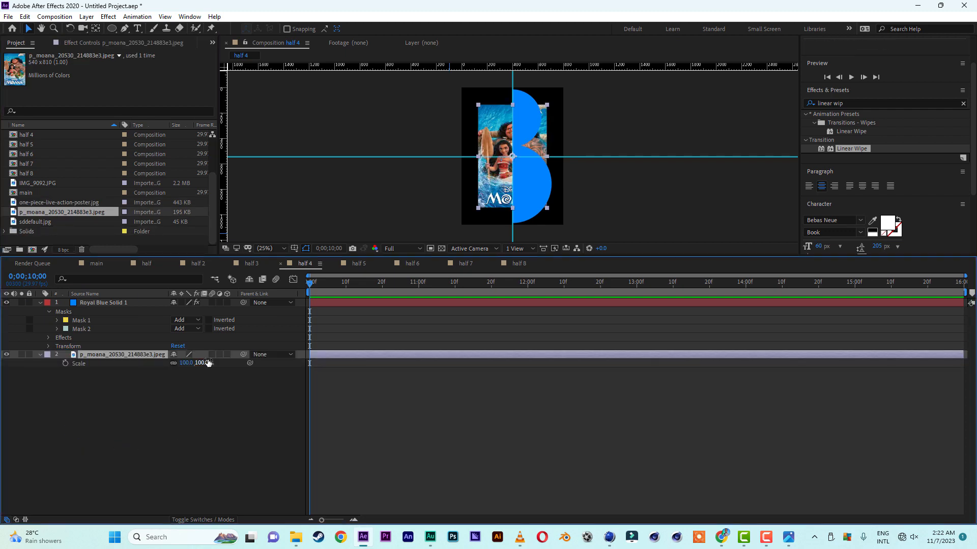
left_click_drag(208, 363, 225, 364)
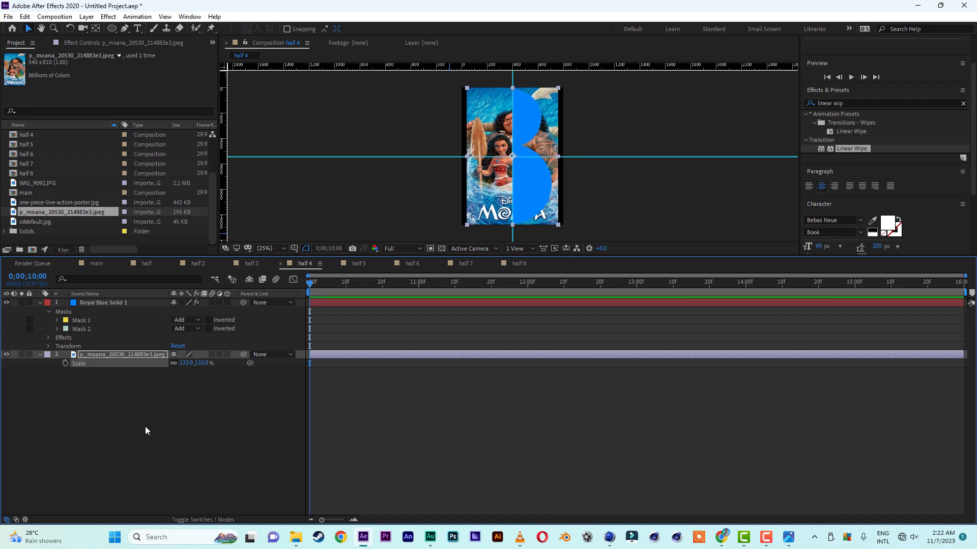
- Set the Moana poster's track matte in half 4 to Alpha Matte "Royal Blue Solid 1"
left_click(203, 519)
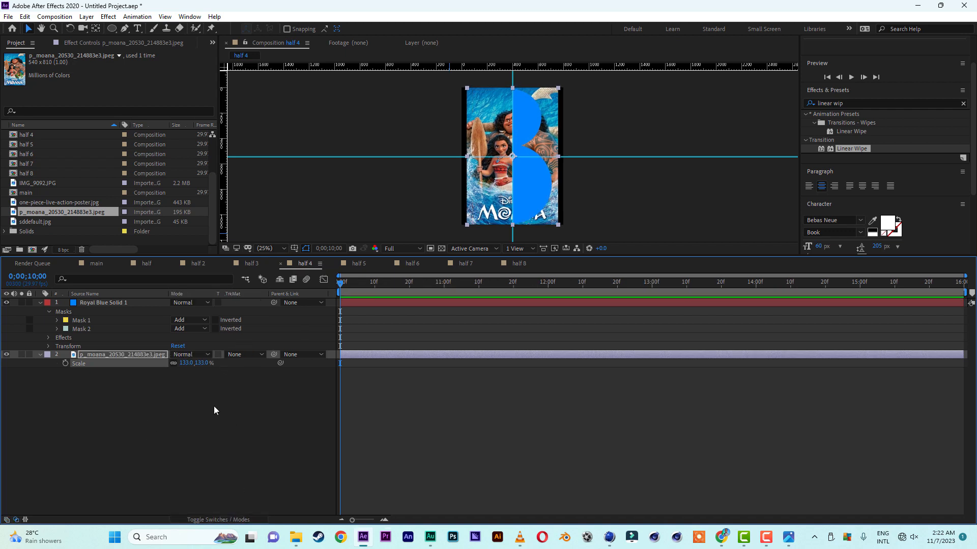
left_click(242, 355)
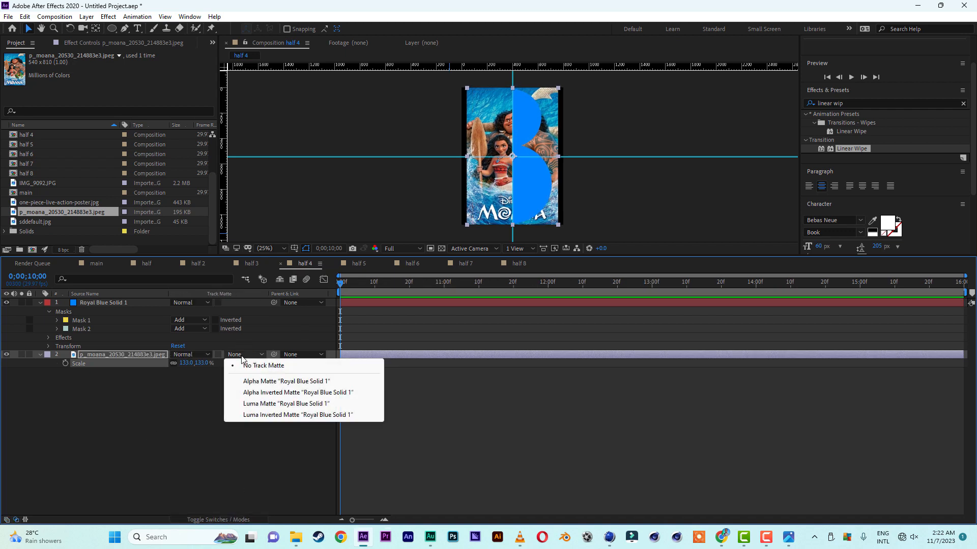
left_click(252, 382)
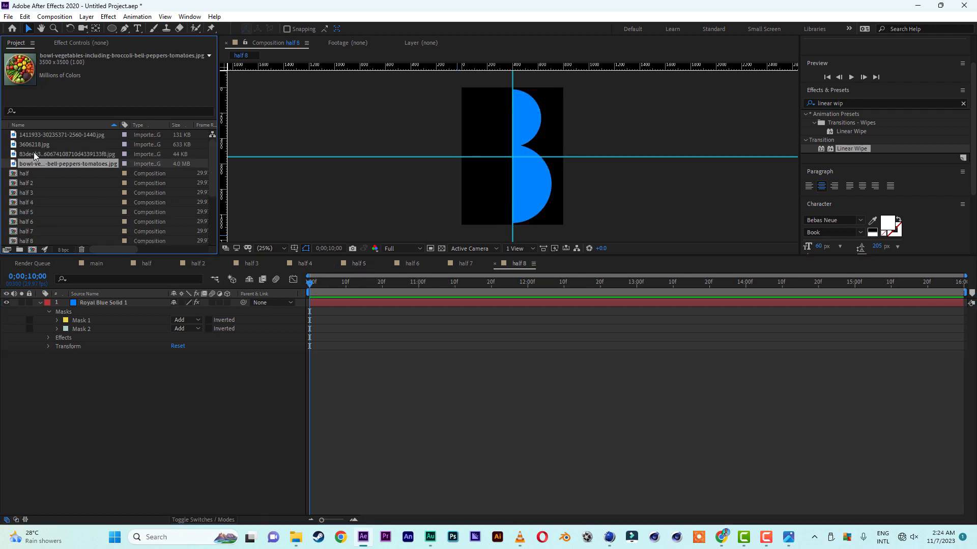
- Fill the half 8 shape with the 564 x 1220 cloud picture, placed beneath the solid with an alpha matte at 124% scale
left_click(34, 154)
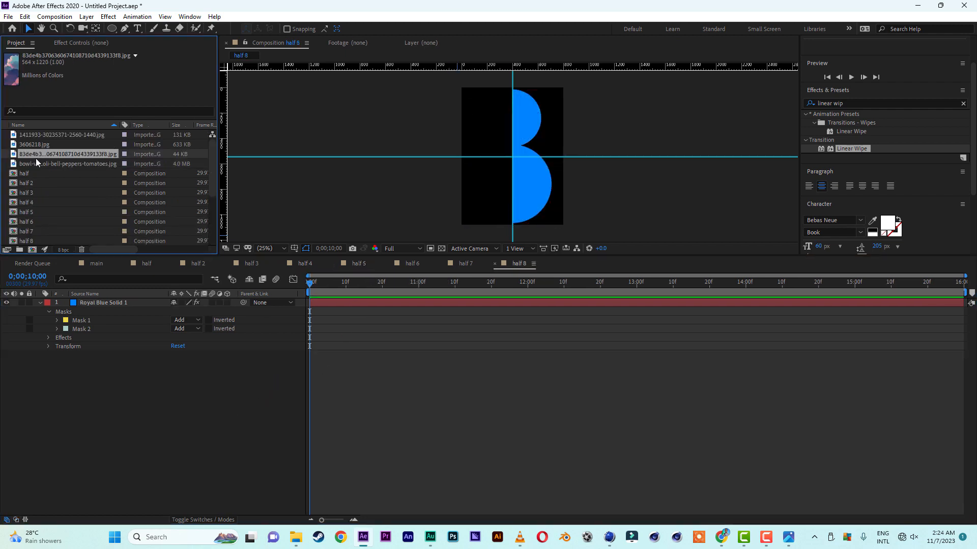
left_click_drag(36, 156, 129, 411)
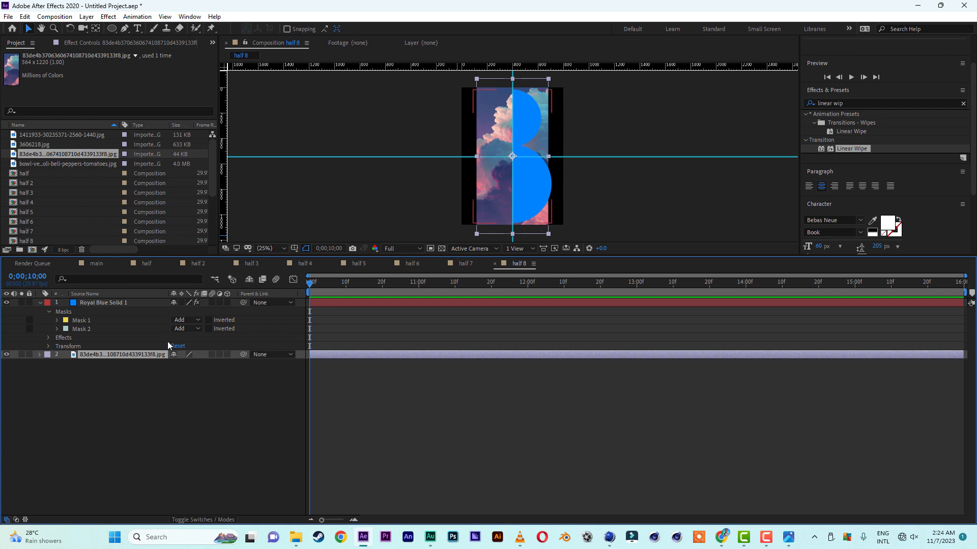
left_click(206, 520)
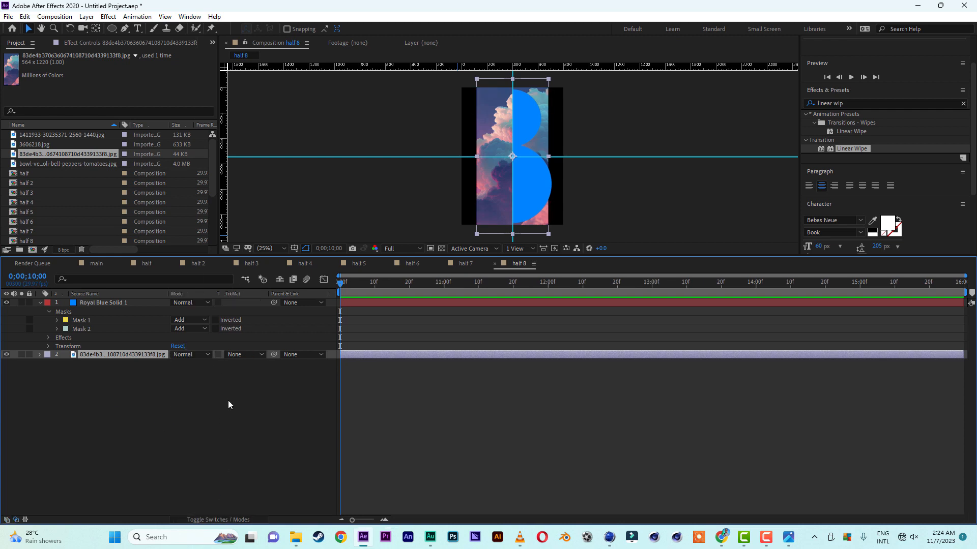
left_click(248, 355)
left_click(255, 382)
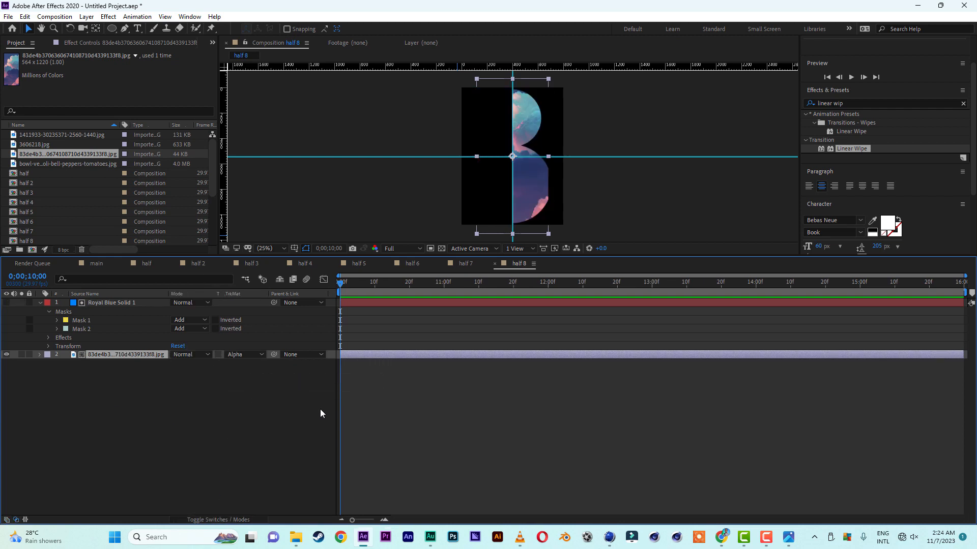
key("s")
left_click_drag(209, 363, 221, 363)
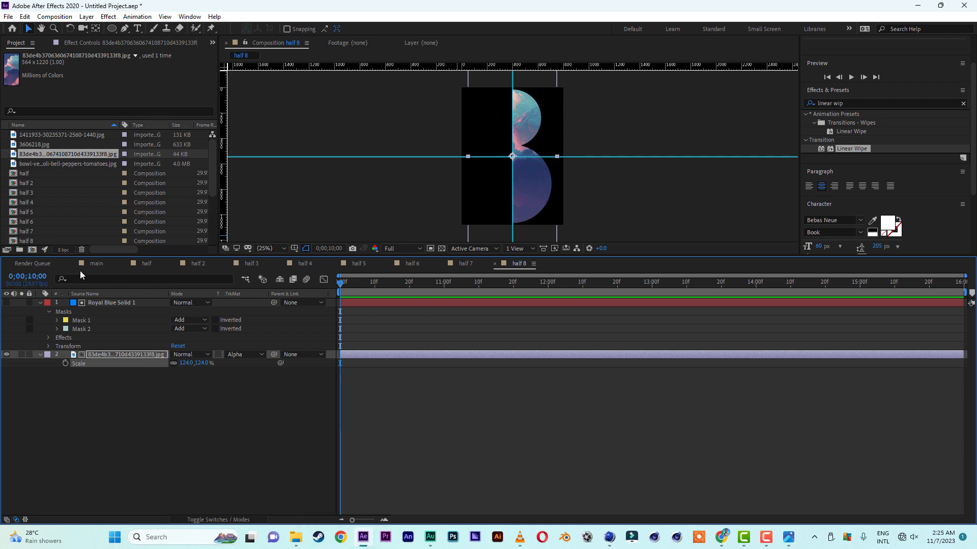
- In the main composition, replace the source of the second half layer with the half 2 composition
left_click(94, 263)
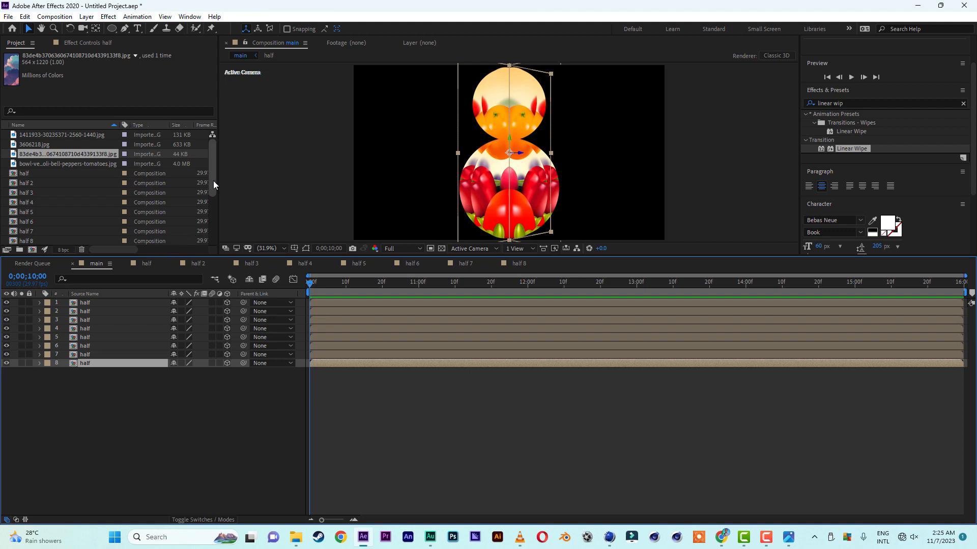
left_click_drag(212, 181, 211, 202)
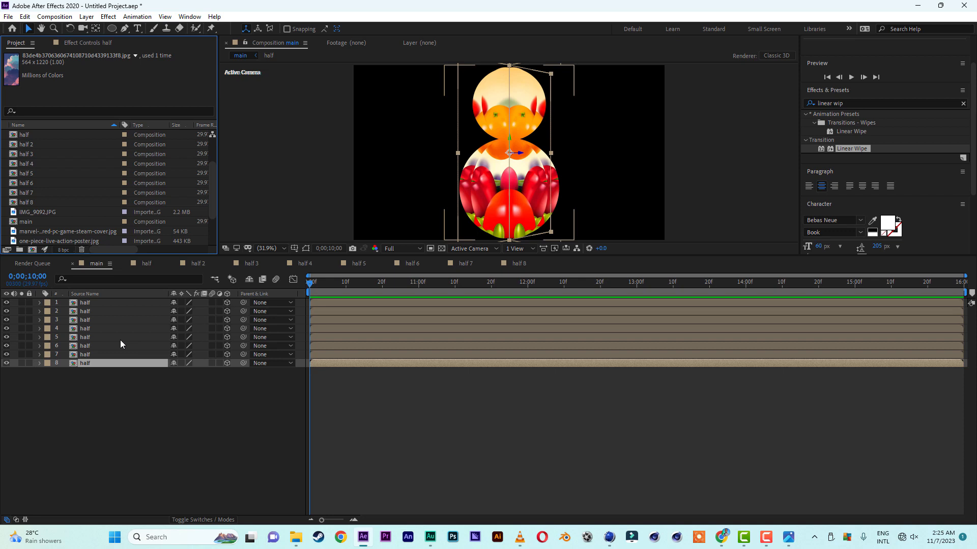
left_click(97, 304)
left_click(92, 312)
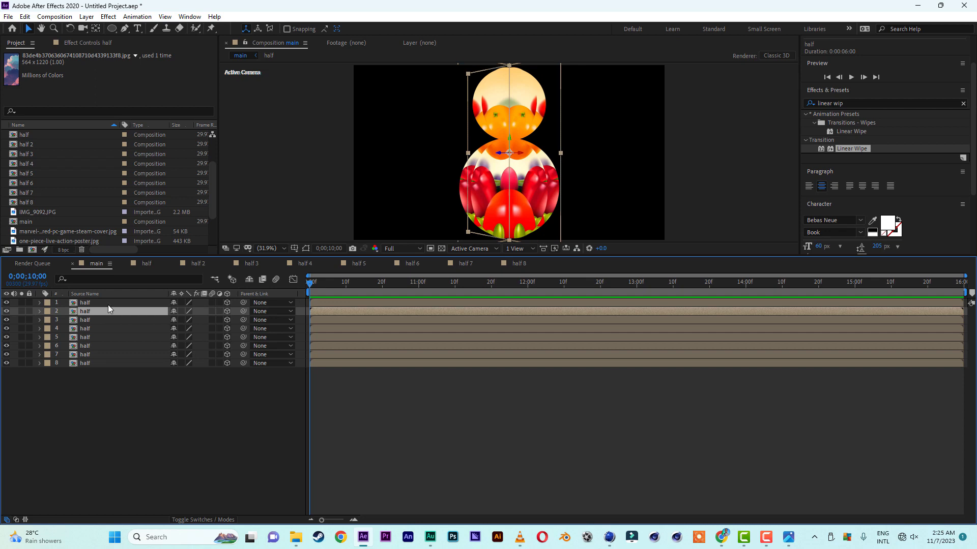
left_click(28, 145)
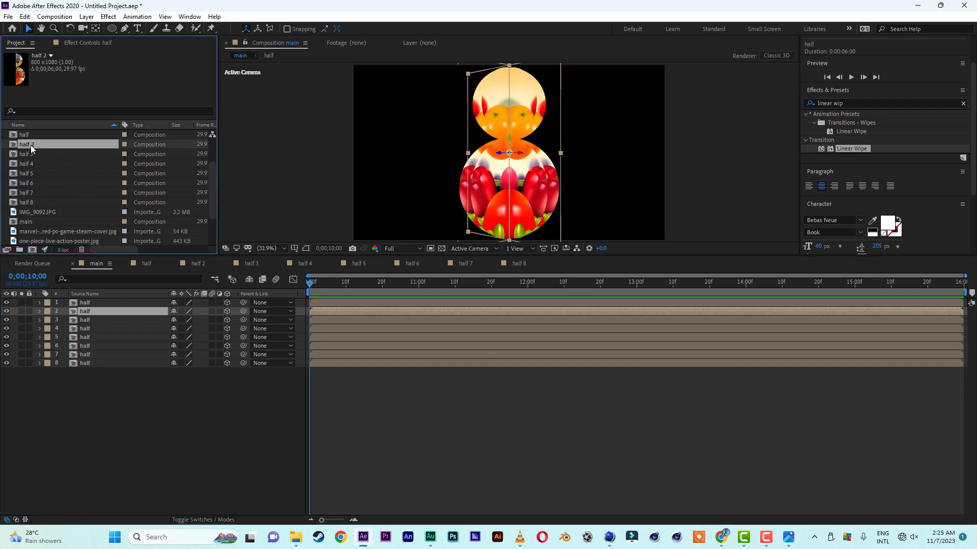
left_click_drag(31, 148, 85, 316)
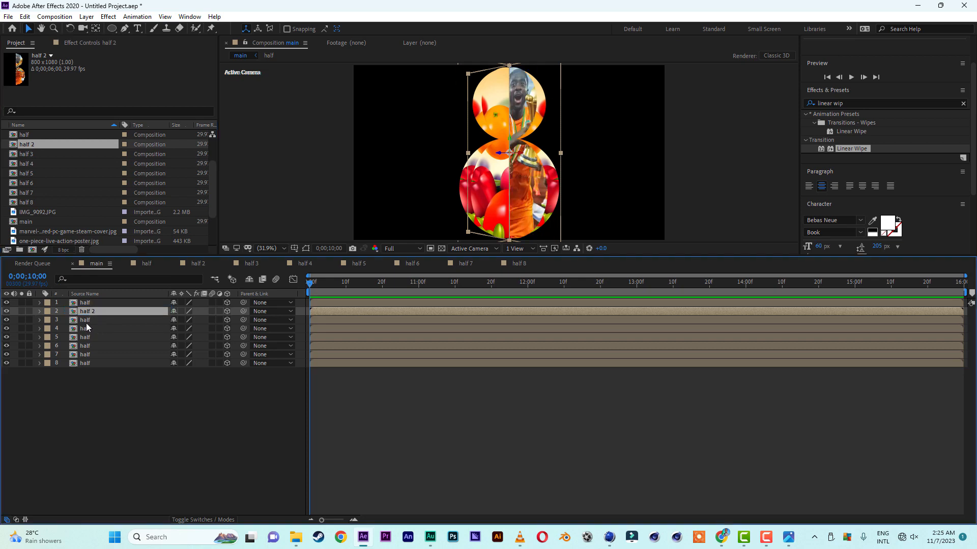
- Replace the sources of layers 3 and 4 in main with the half 3 and half 4 compositions
left_click(84, 321)
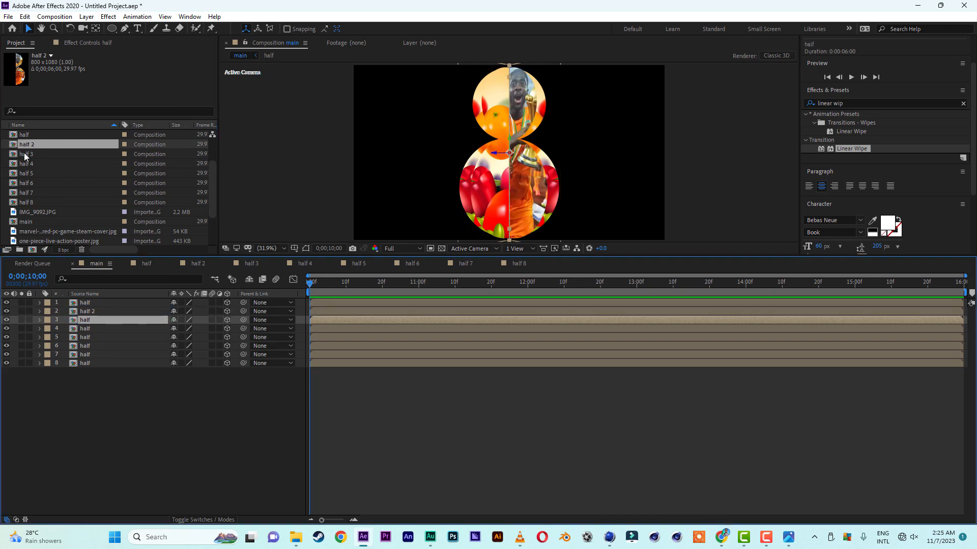
left_click_drag(23, 153, 77, 320)
left_click(86, 329)
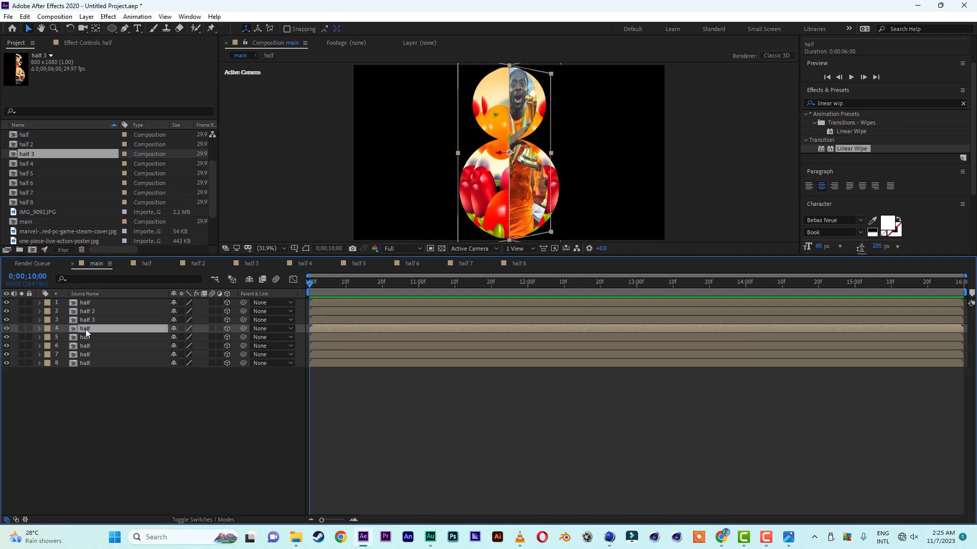
left_click(28, 165)
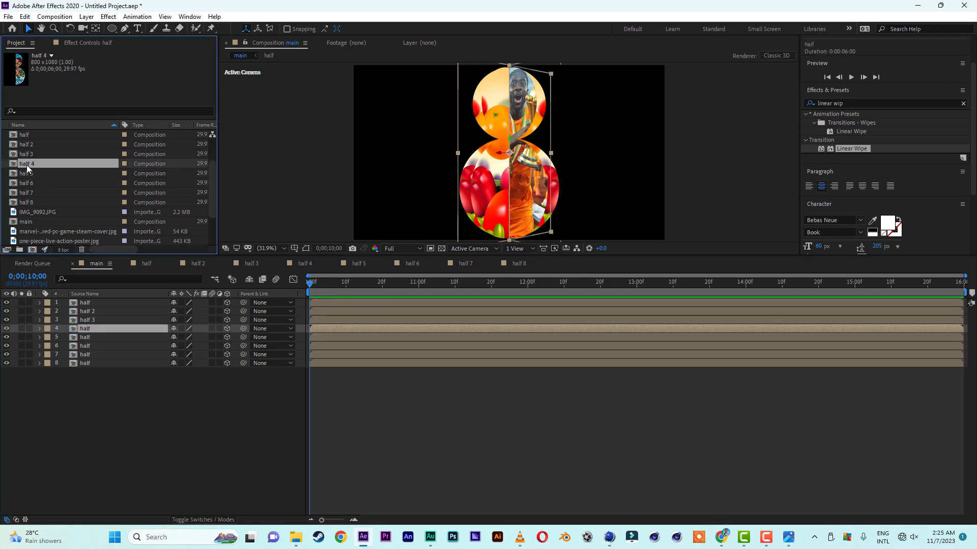
left_click_drag(26, 168, 86, 332)
- Replace the sources of layers 5 and 6 in main with the half 5 and half 6 compositions
left_click(87, 336)
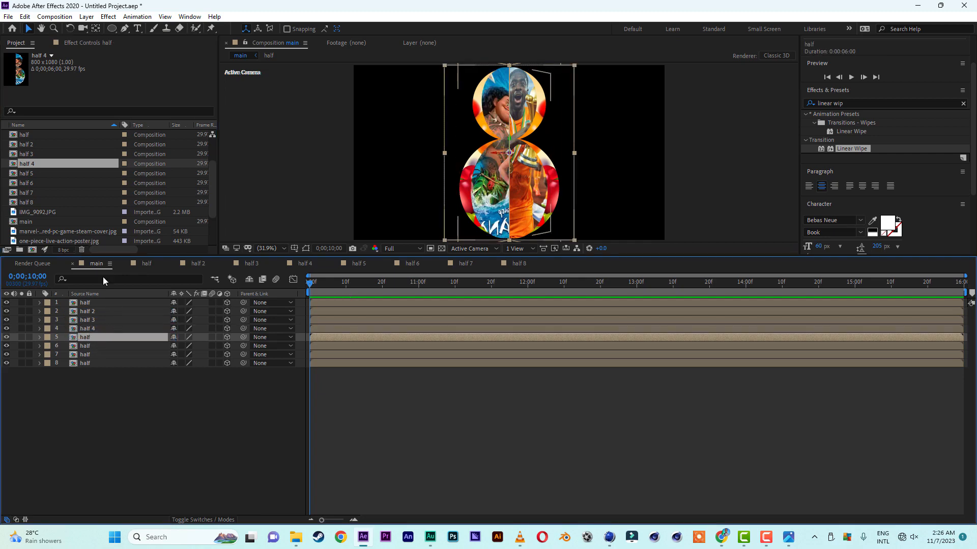
left_click(26, 174)
left_click_drag(26, 173, 90, 338)
left_click(87, 345)
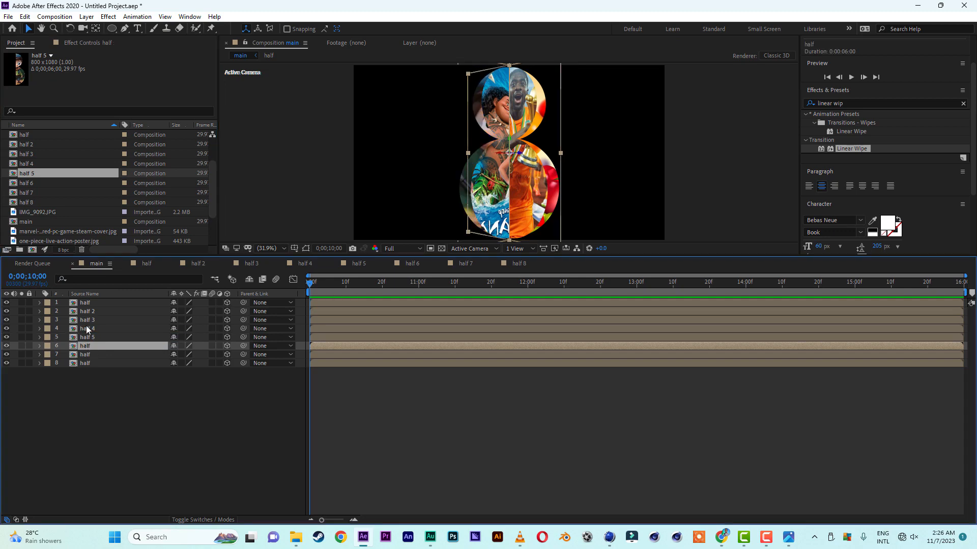
left_click(33, 183)
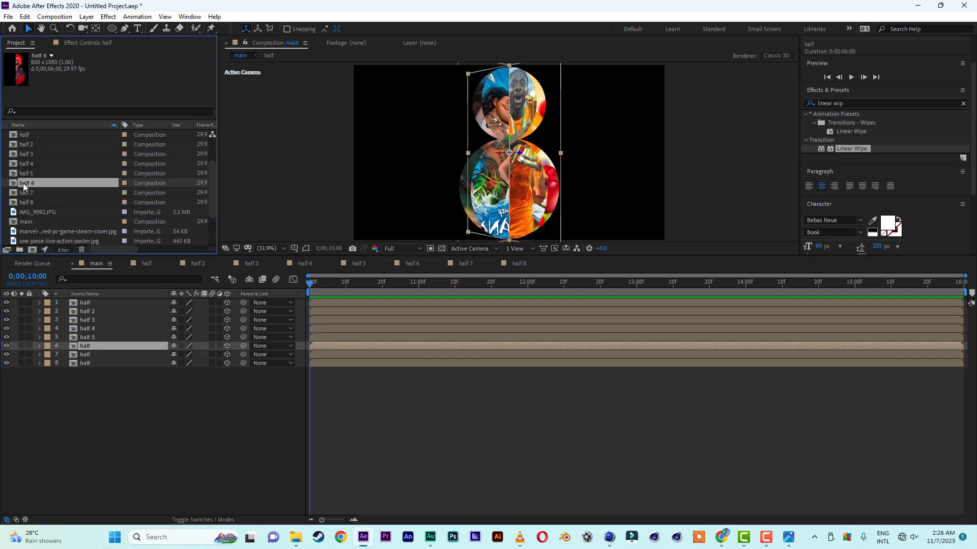
left_click_drag(30, 184, 84, 351)
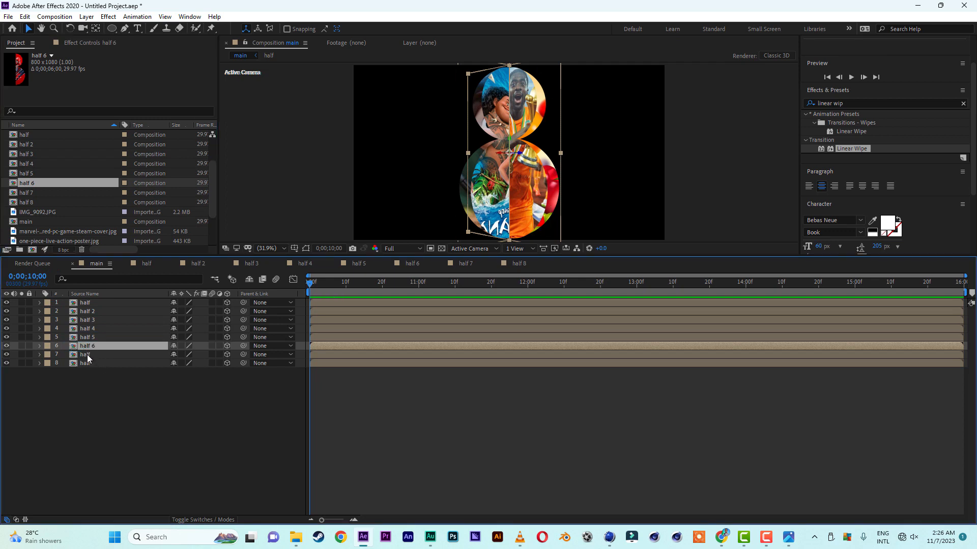
- Replace the sources of layers 7 and 8 in main with the half 7 and half 8 compositions
left_click(87, 355)
left_click(46, 193)
left_click_drag(27, 194, 83, 356)
left_click(91, 364)
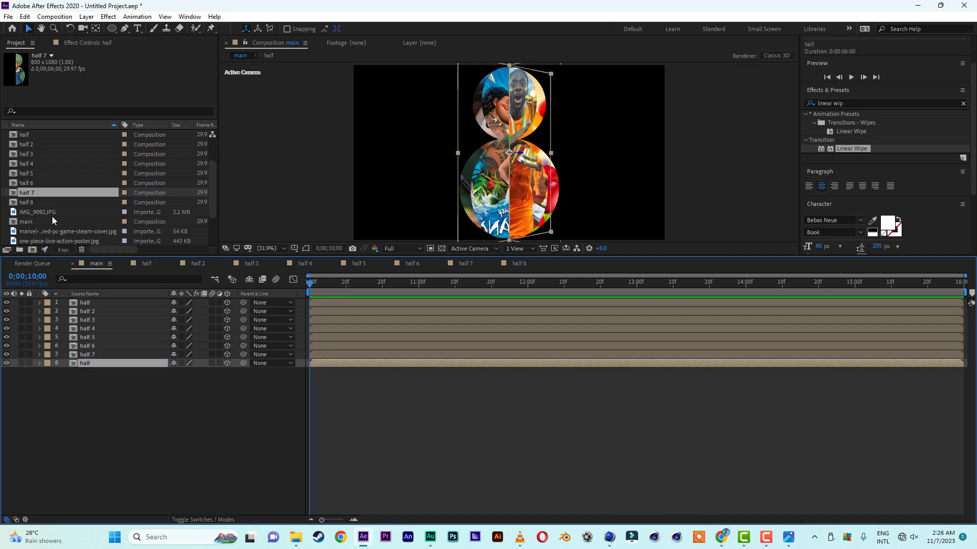
left_click(32, 202)
left_click_drag(31, 202, 84, 364)
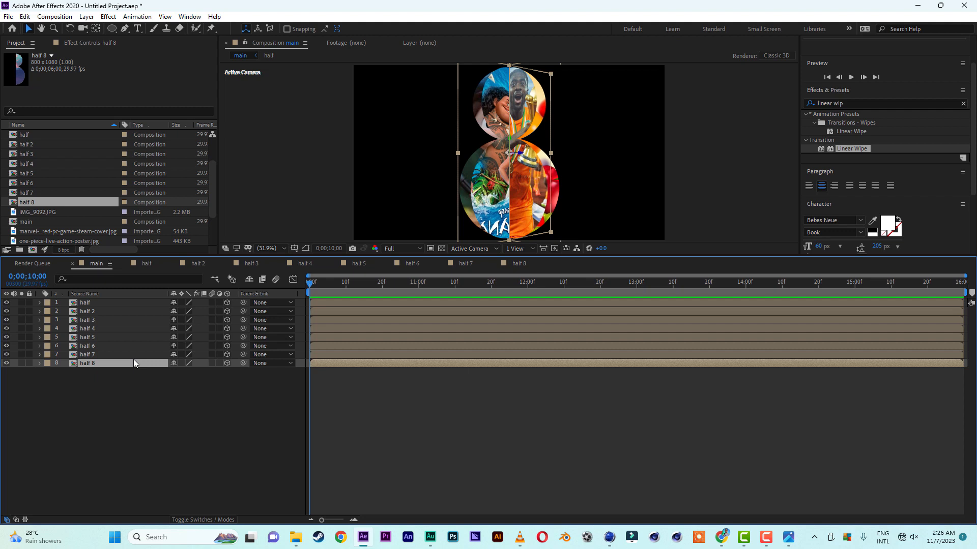
- Add a null object to the main composition and move it above all the half layers
right_click(228, 456)
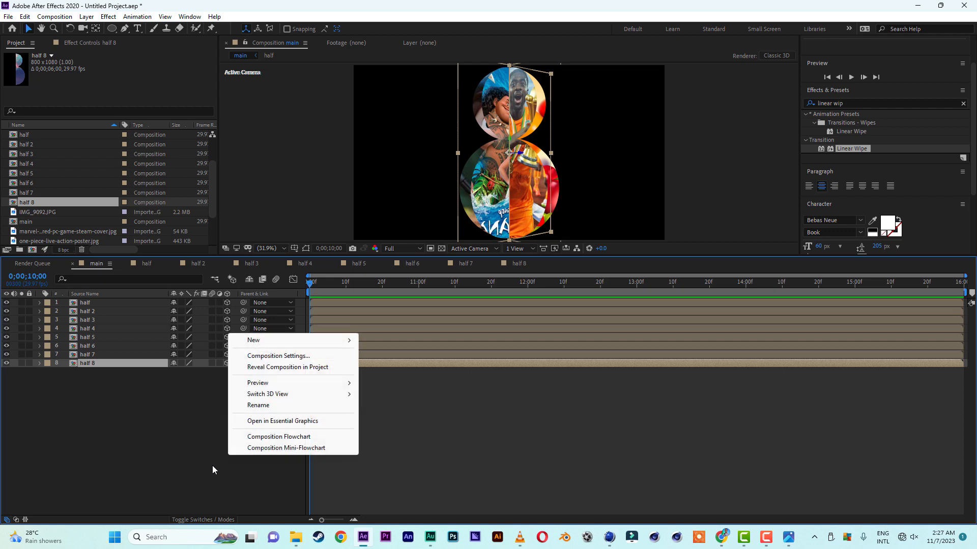
mouse_move(318, 342)
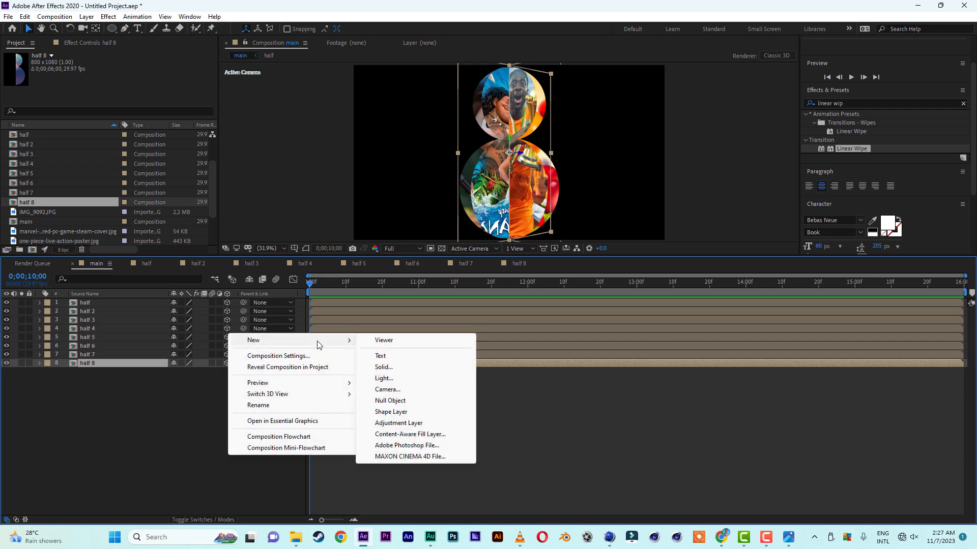
left_click(415, 405)
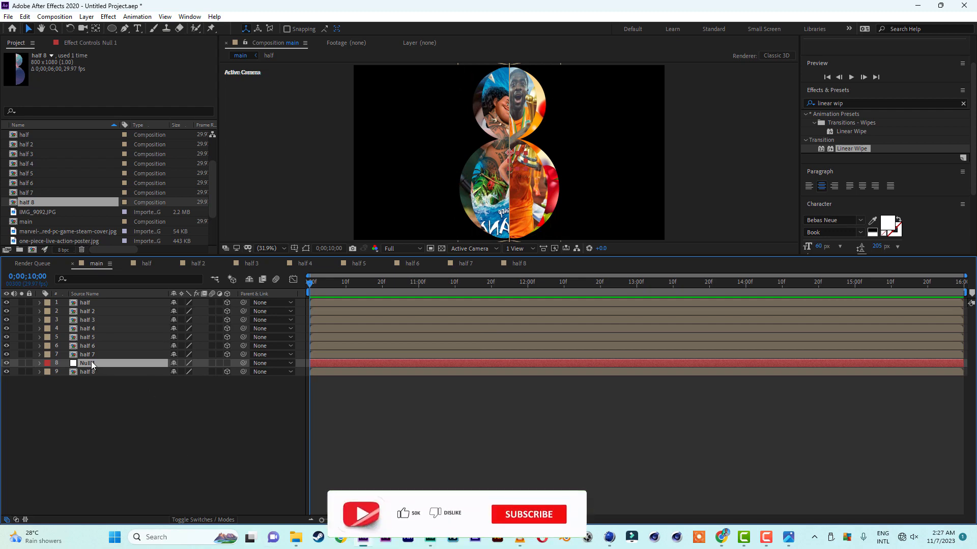
left_click_drag(92, 364, 89, 303)
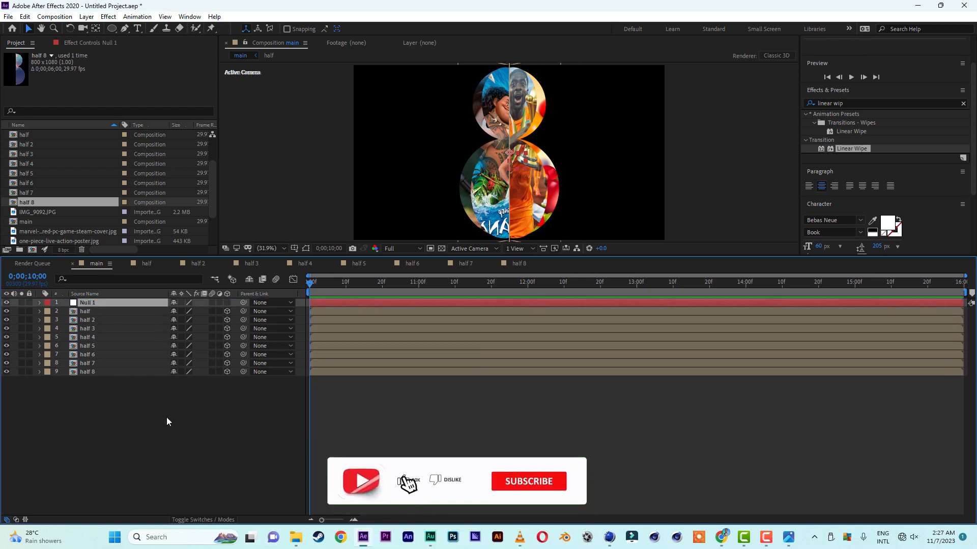
- Rename the null object layer as control
key("Return")
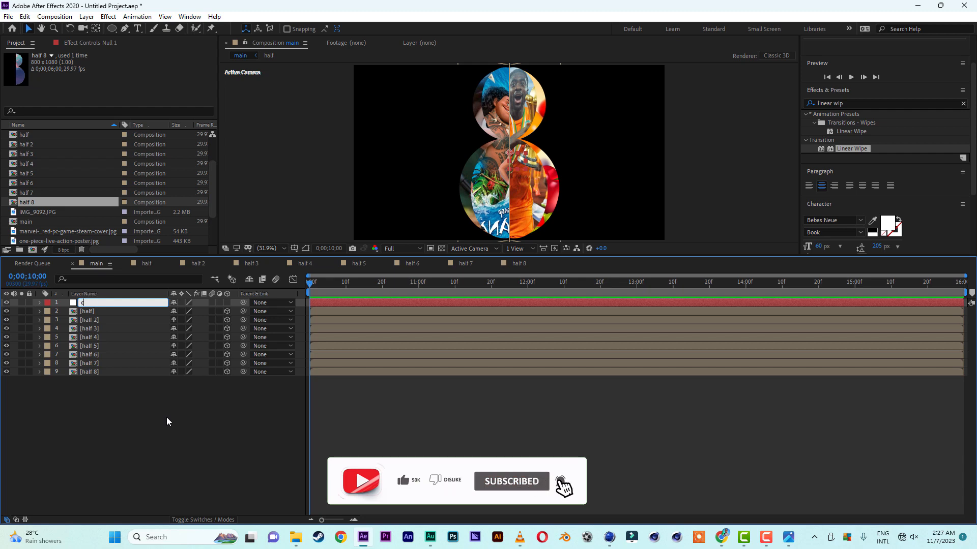
type("contro")
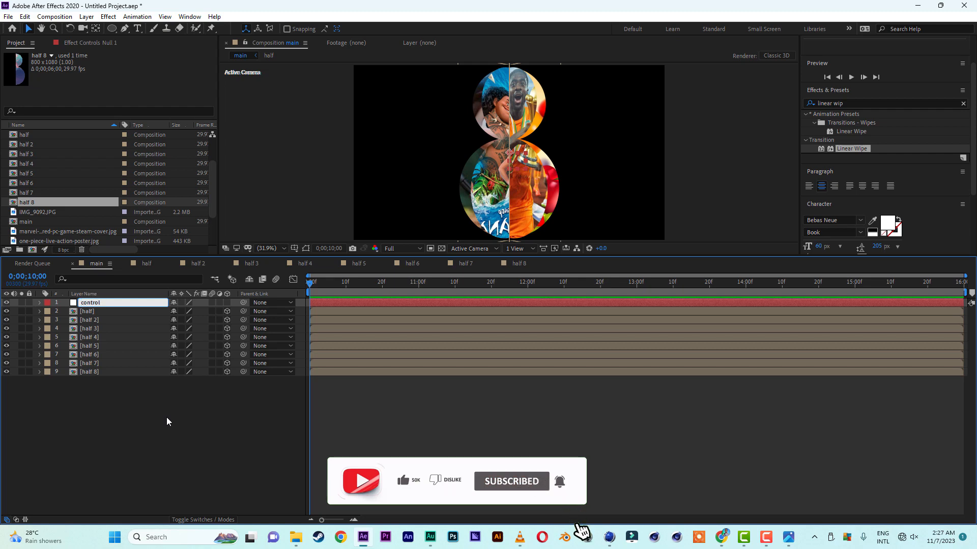
type("l")
key("Return")
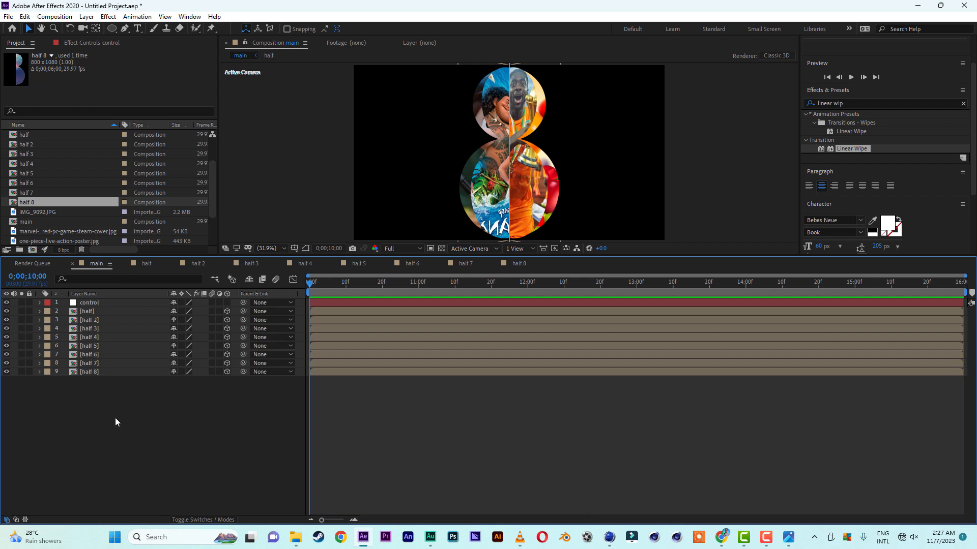
- Parent all eight half layers to the control null and make the null a 3D layer
left_click_drag(114, 418, 113, 314)
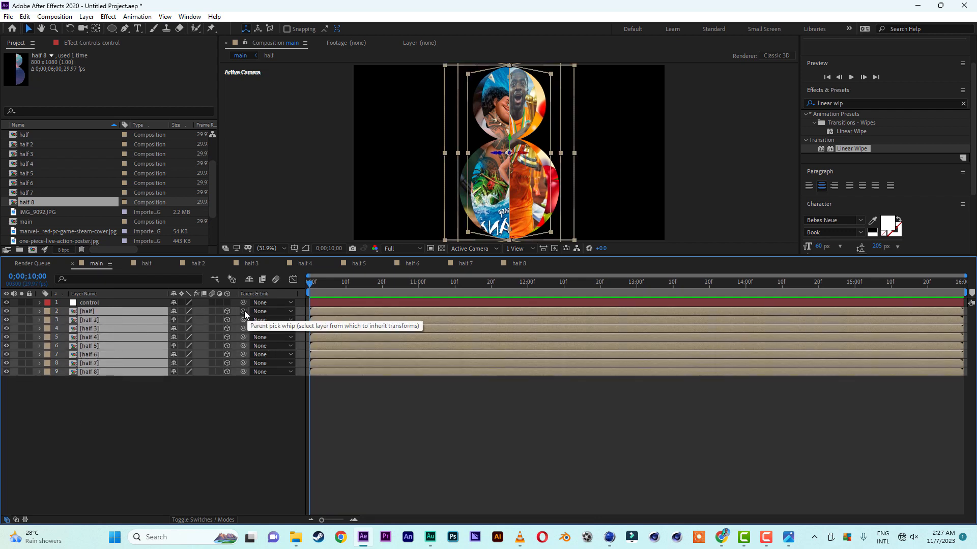
left_click_drag(243, 311, 94, 304)
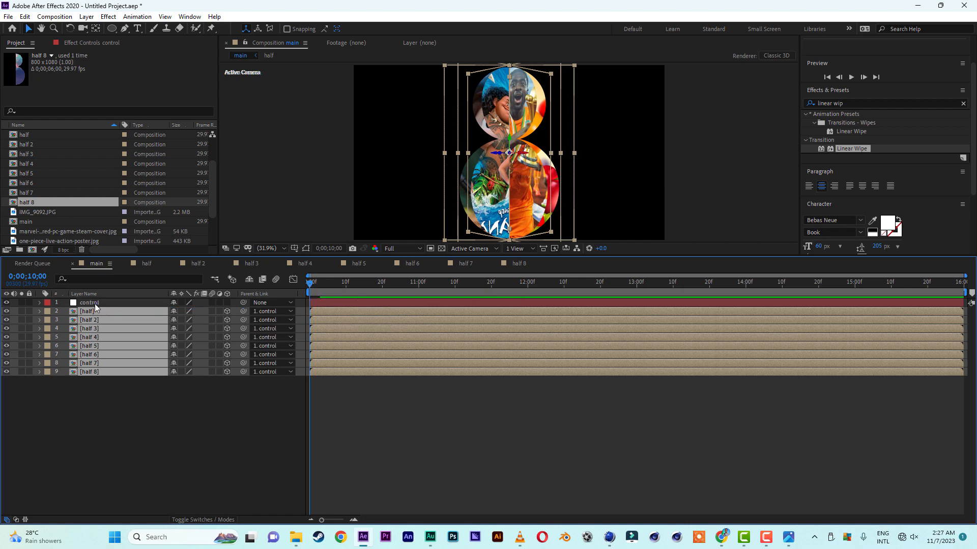
left_click(94, 303)
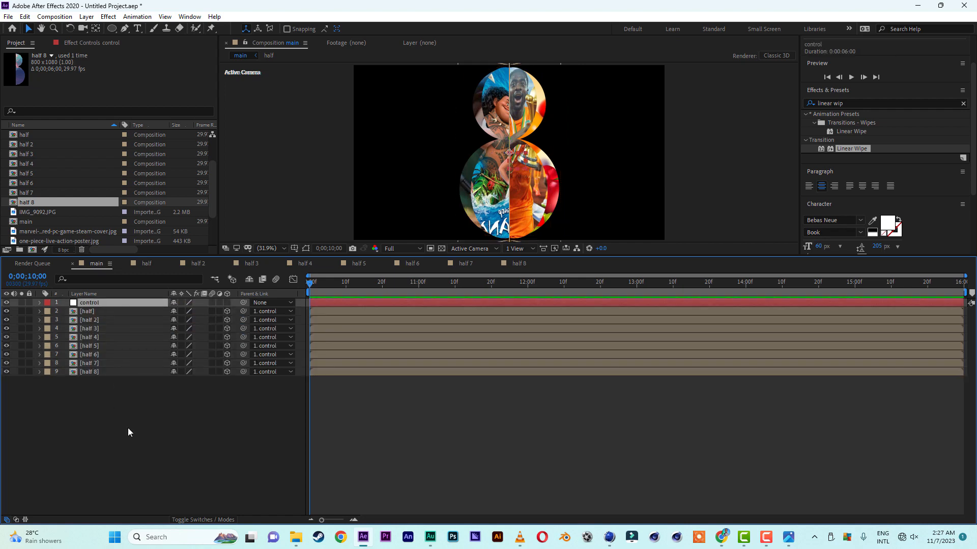
left_click(227, 302)
- Find the Slider Control effect and apply it to the control layer
left_click(886, 103)
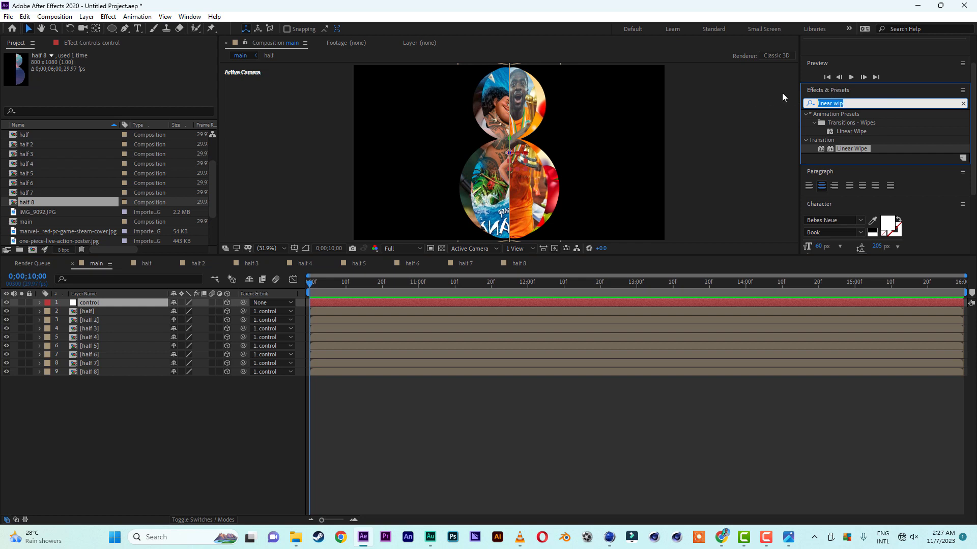
type("slider")
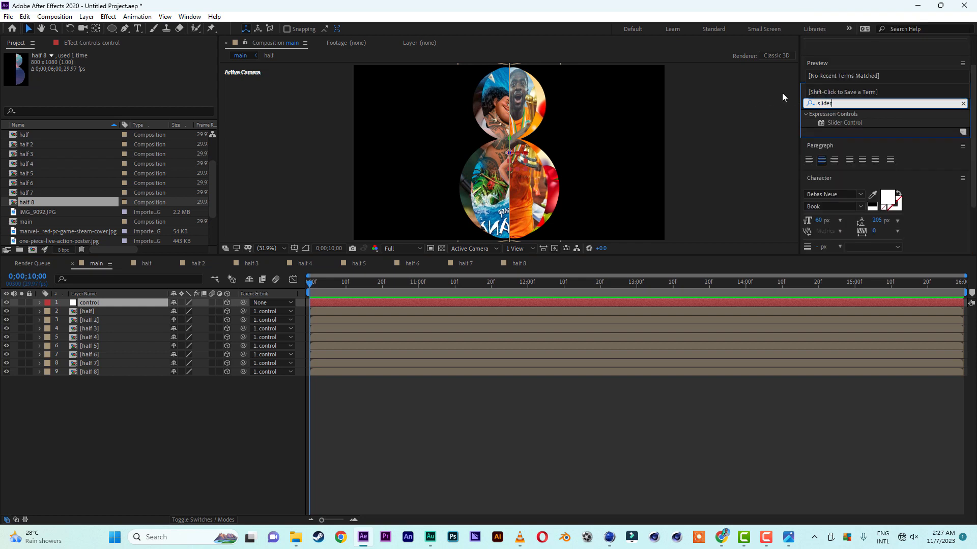
type(" c")
left_click(853, 122)
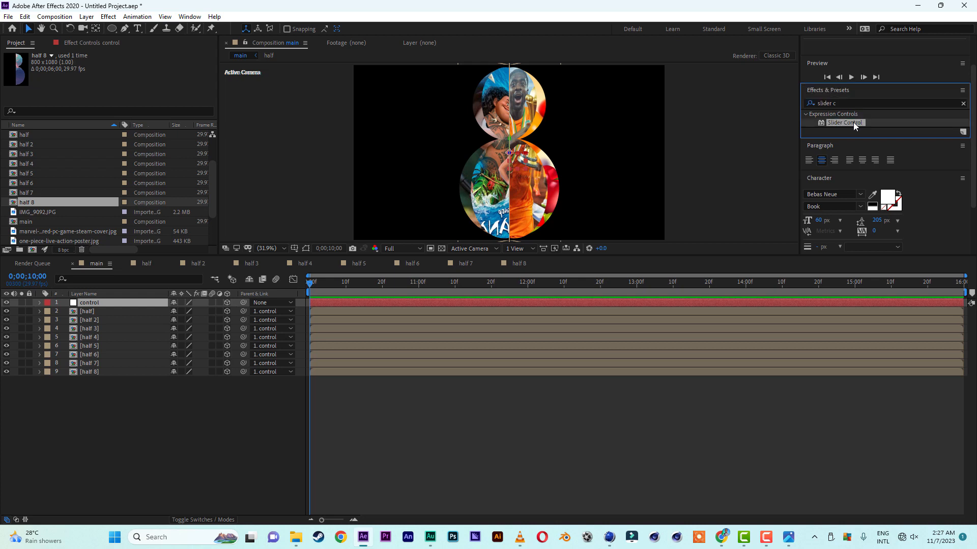
double_click(853, 122)
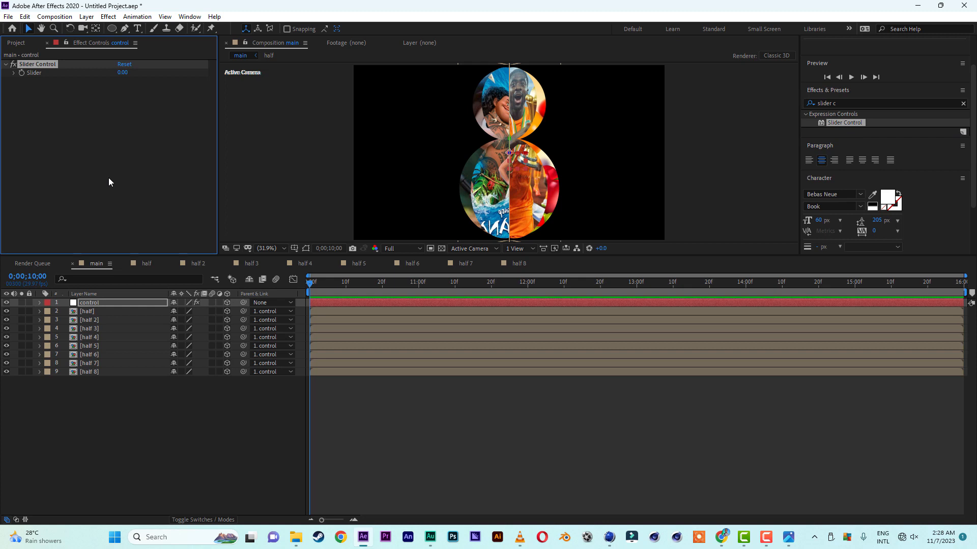
left_click(103, 445)
- Add an expression to the control layer's Y Rotation that links it to the Slider Control's Slider value
left_click(94, 305)
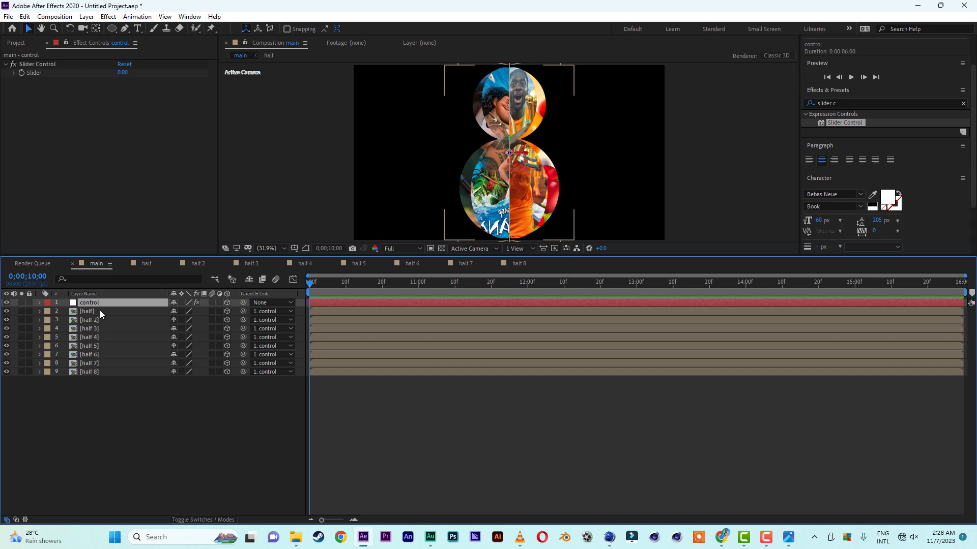
key("r")
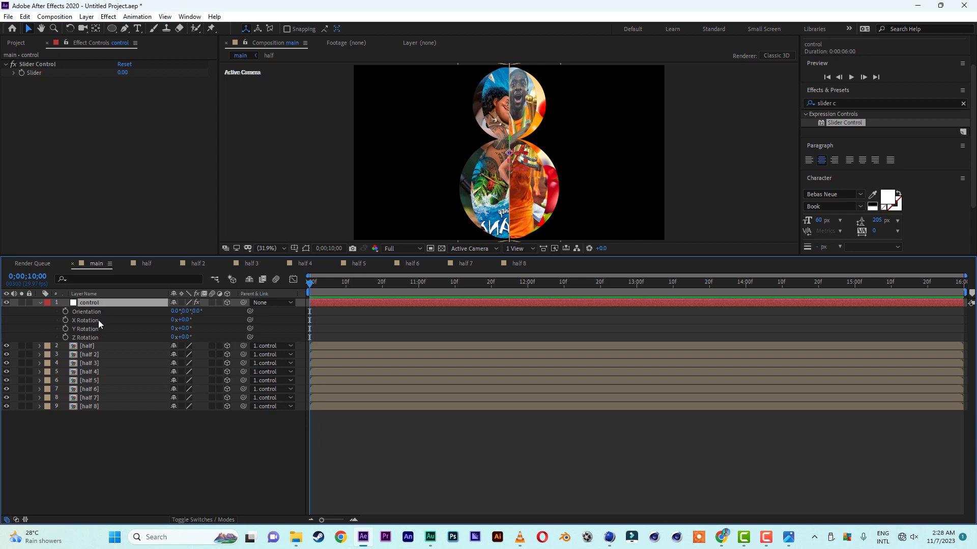
left_click(65, 329, "alt")
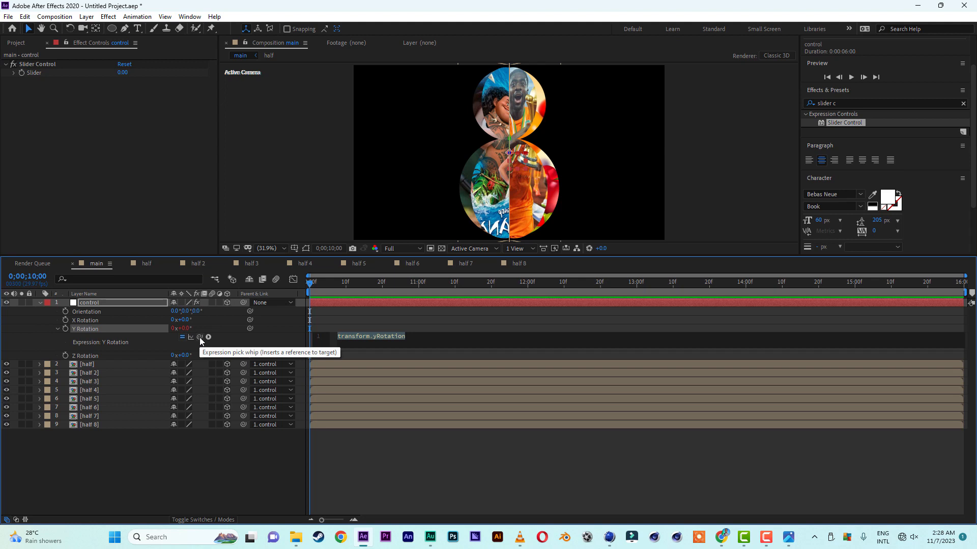
left_click_drag(200, 337, 35, 73)
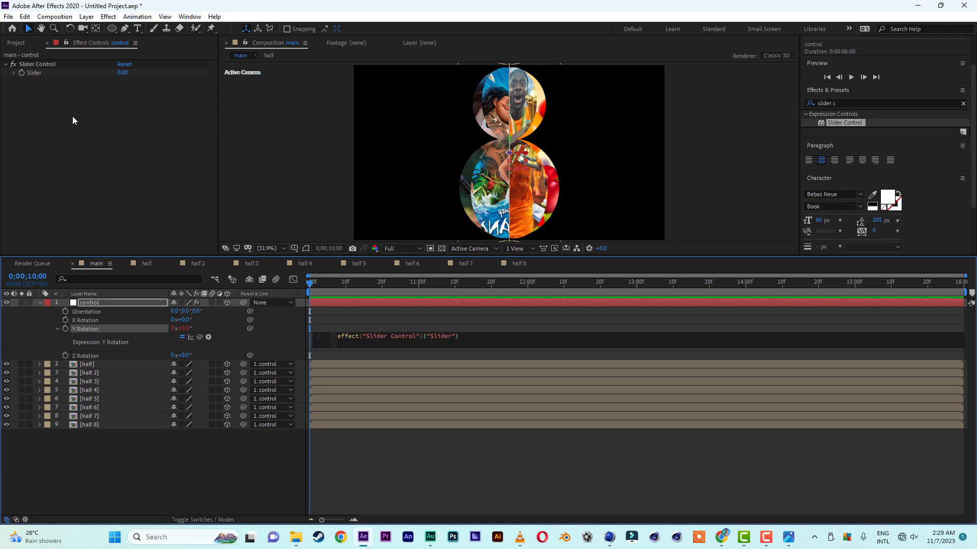
left_click(32, 63)
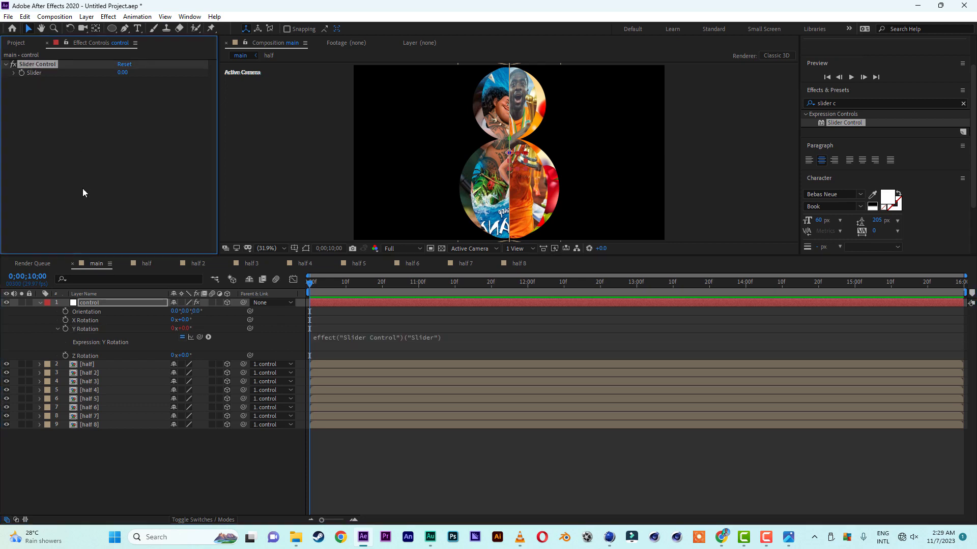
- Test the figure's rotation by varying the Slider value, and reset it to 0
left_click(123, 72)
type("88")
key("Return")
left_click_drag(170, 72, 298, 73)
left_click(127, 74)
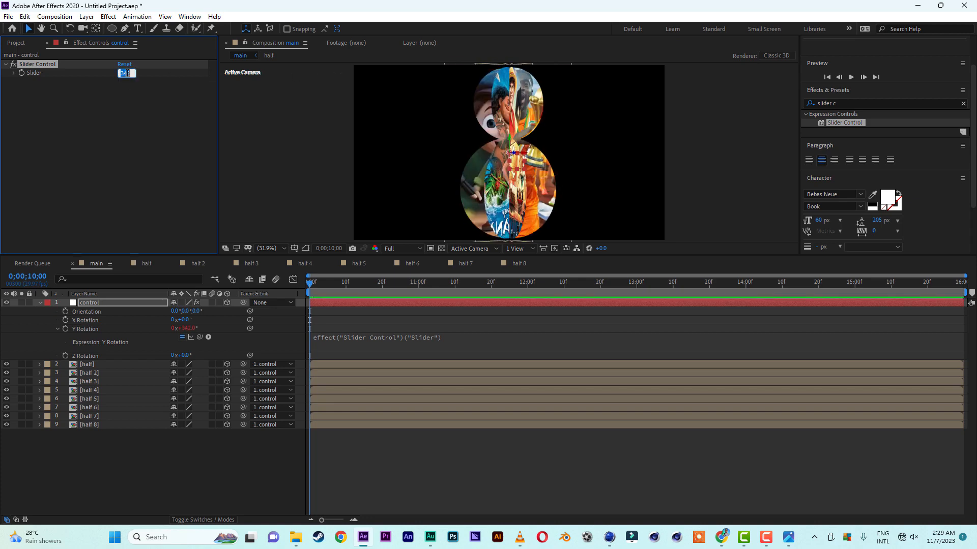
- Reveal the Slider Control on the control layer and set a Slider keyframe of 0 at 0;00;10;00
left_click(103, 305)
key("e")
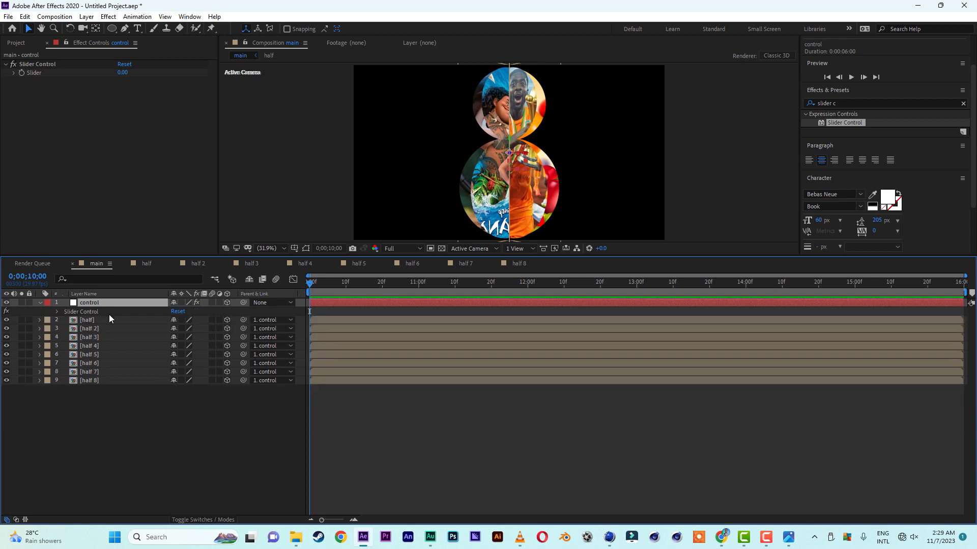
left_click(56, 312)
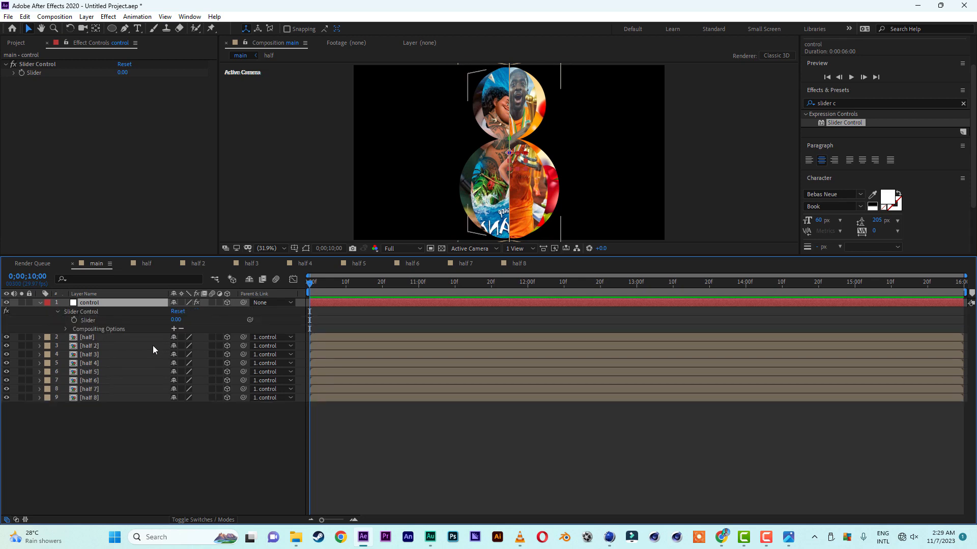
left_click(74, 321)
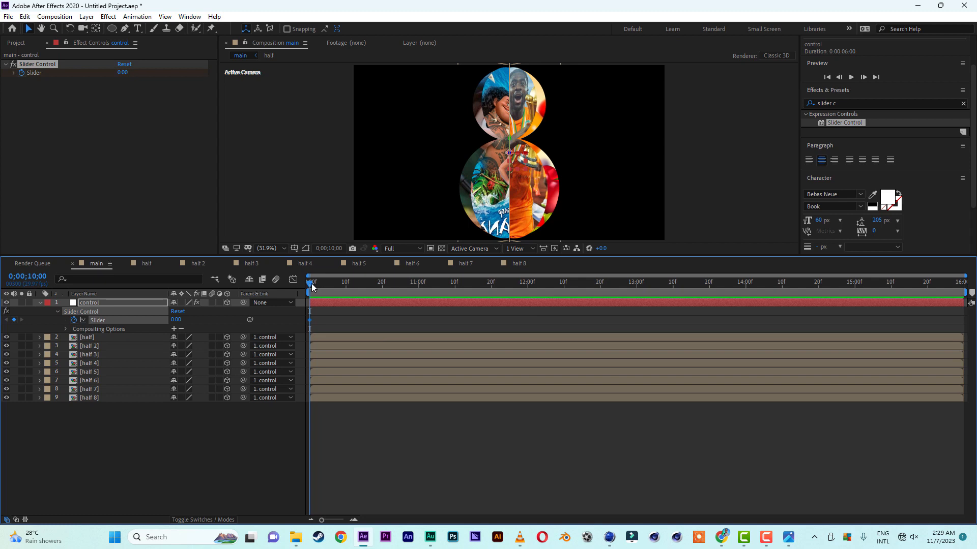
- Set a Slider keyframe of 720 at the composition's last frame, 0;00;15;29
left_click_drag(311, 284, 971, 303)
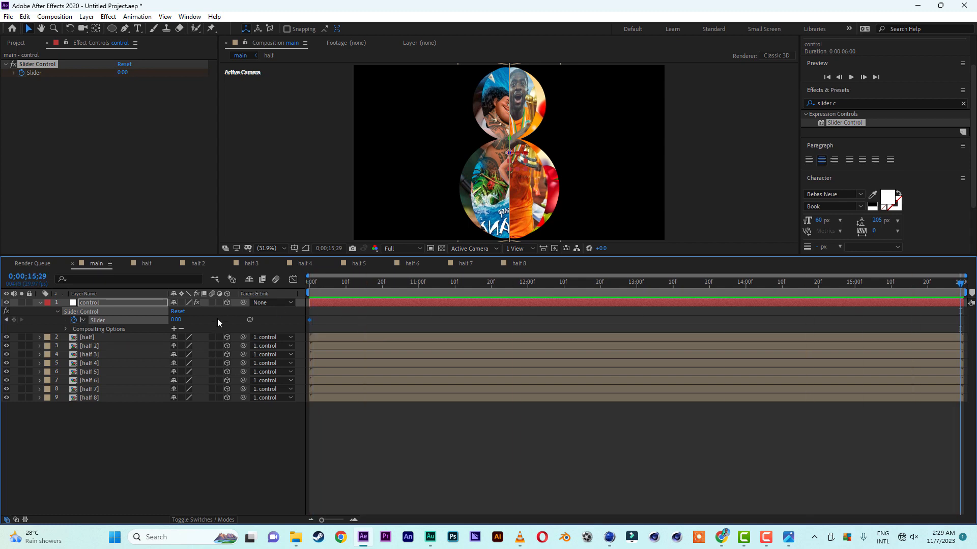
left_click(174, 325)
type("360")
key("Return")
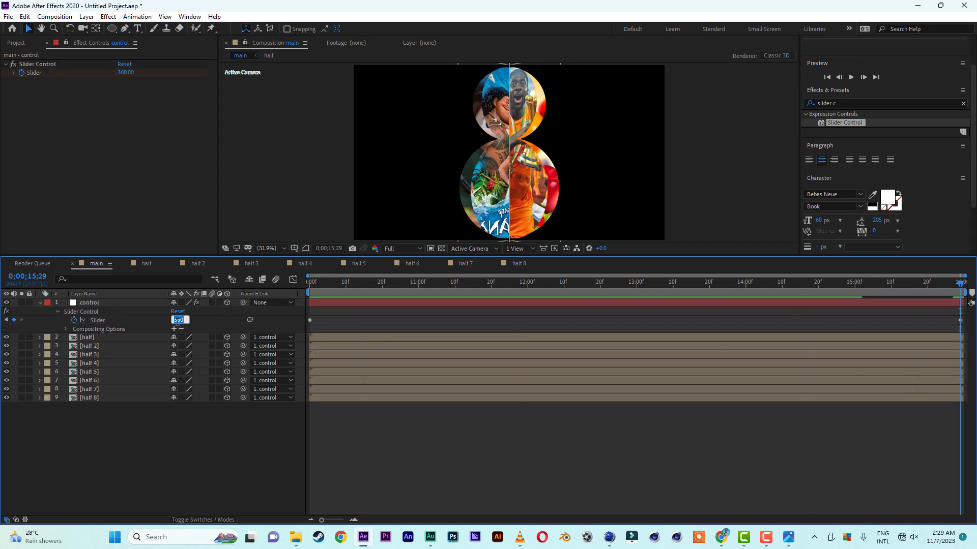
type("720")
key("Return")
- Preview the rotation animation of the figure 8 and scrub through its middle section
key("space")
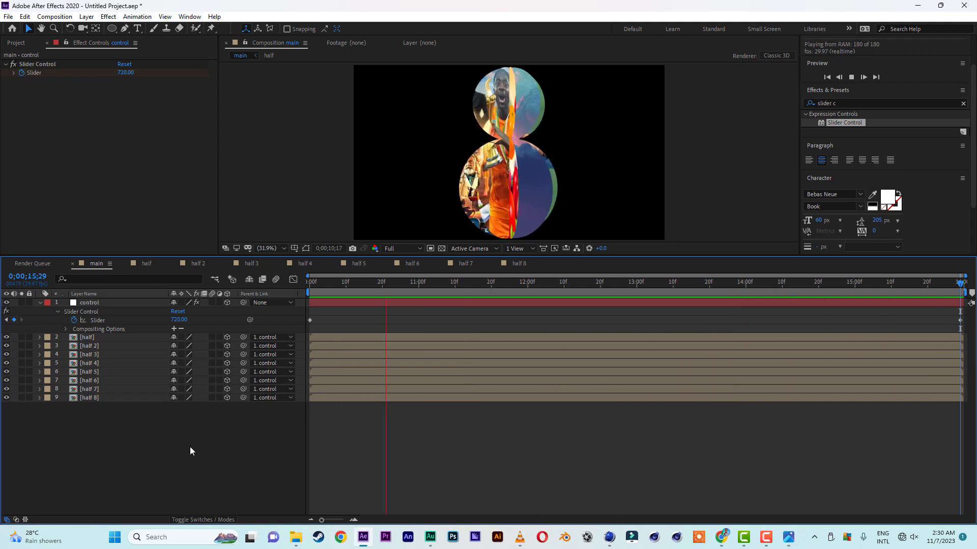
left_click(517, 284)
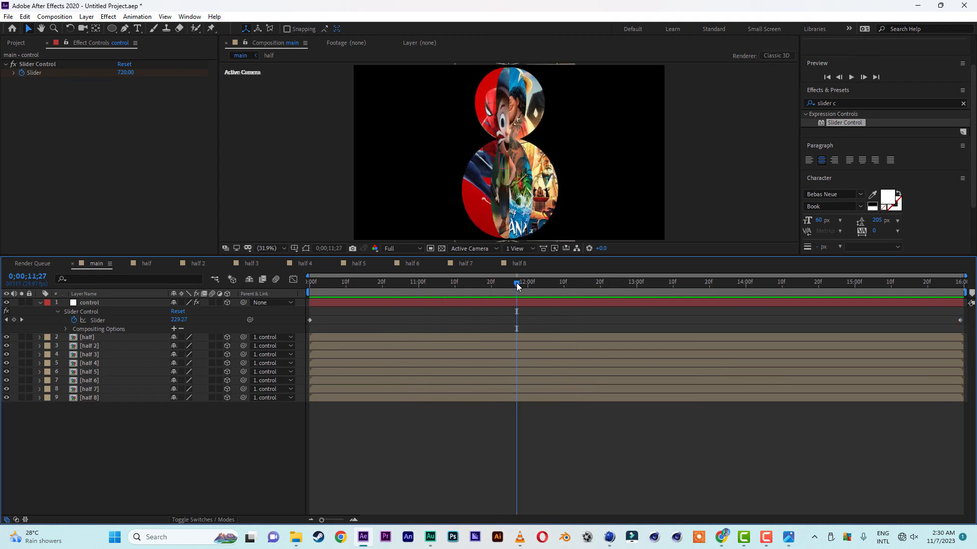
left_click_drag(517, 283, 706, 295)
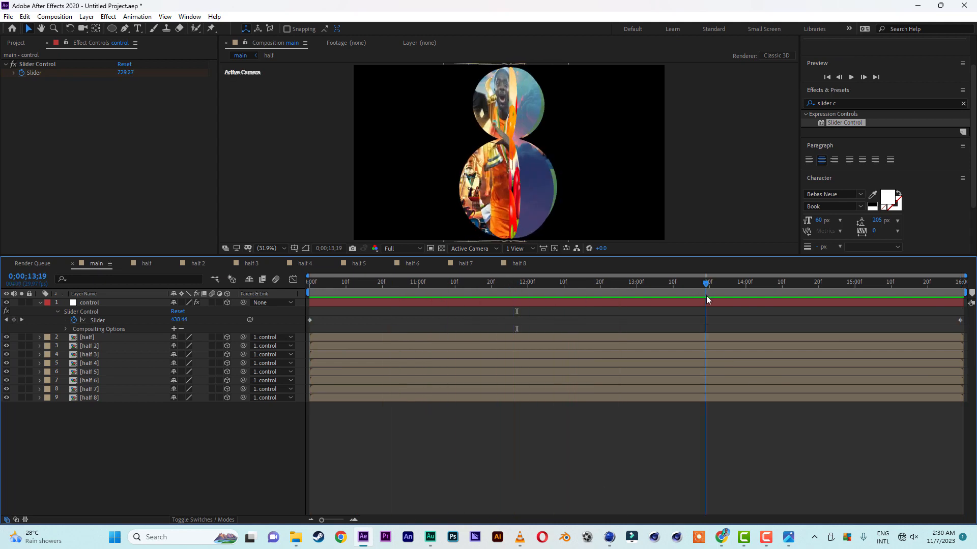
- Create a 1920 × 1080 px blue solid and move it beneath all the half layers as the background
right_click(91, 485)
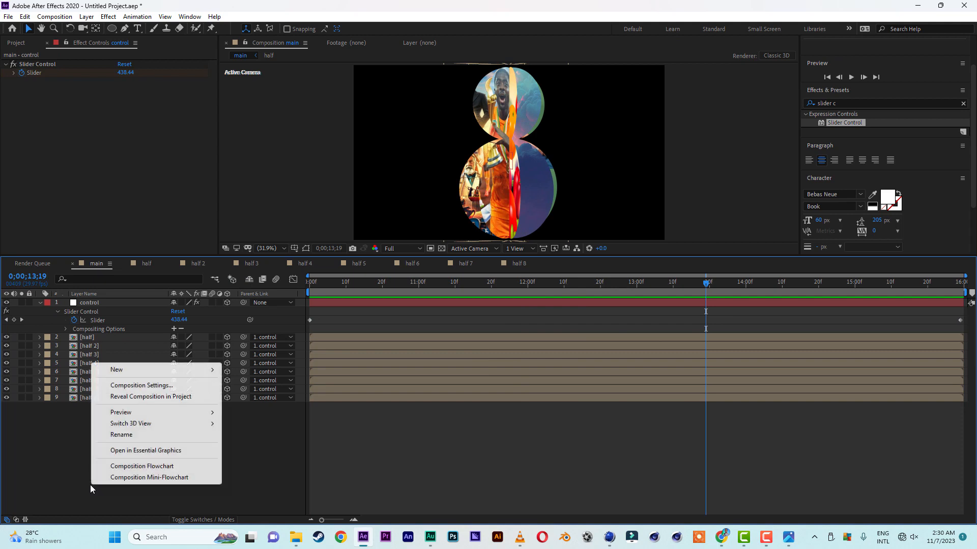
mouse_move(157, 374)
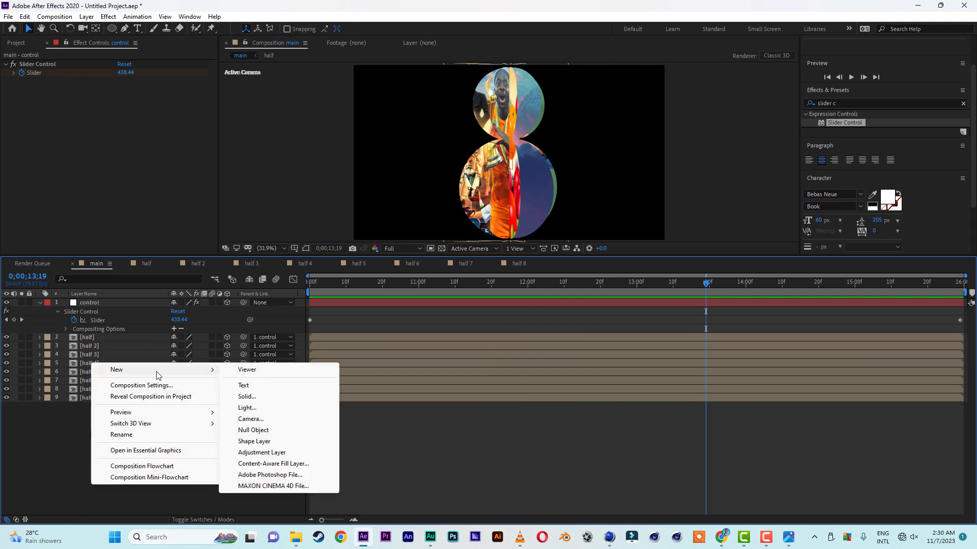
left_click(278, 397)
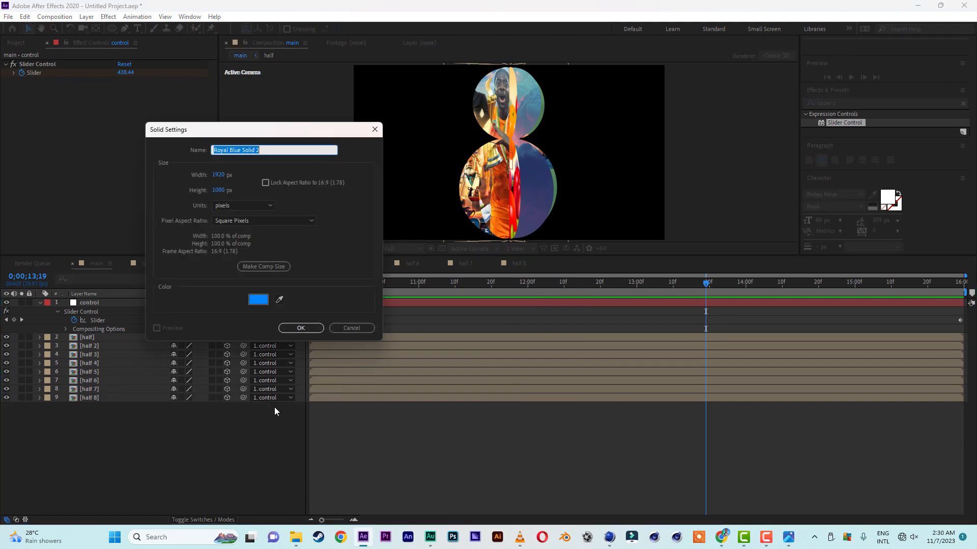
left_click(292, 329)
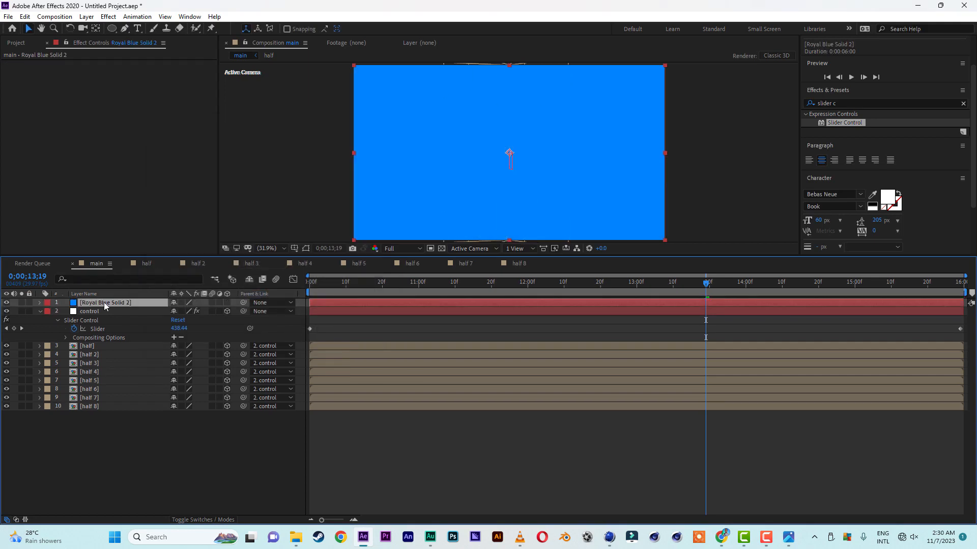
left_click_drag(104, 302, 106, 459)
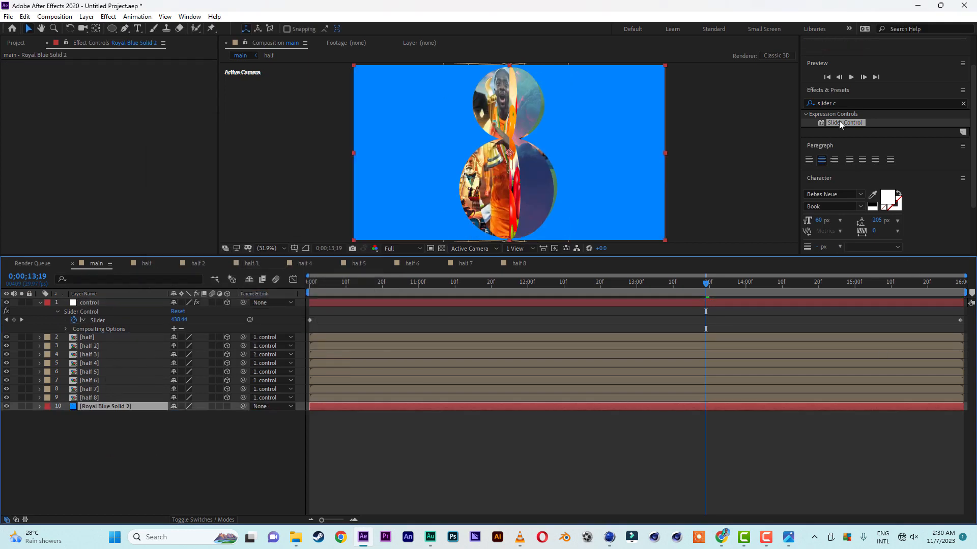
- Find the Gradient Ramp effect and apply it to the blue background solid
left_click(847, 103)
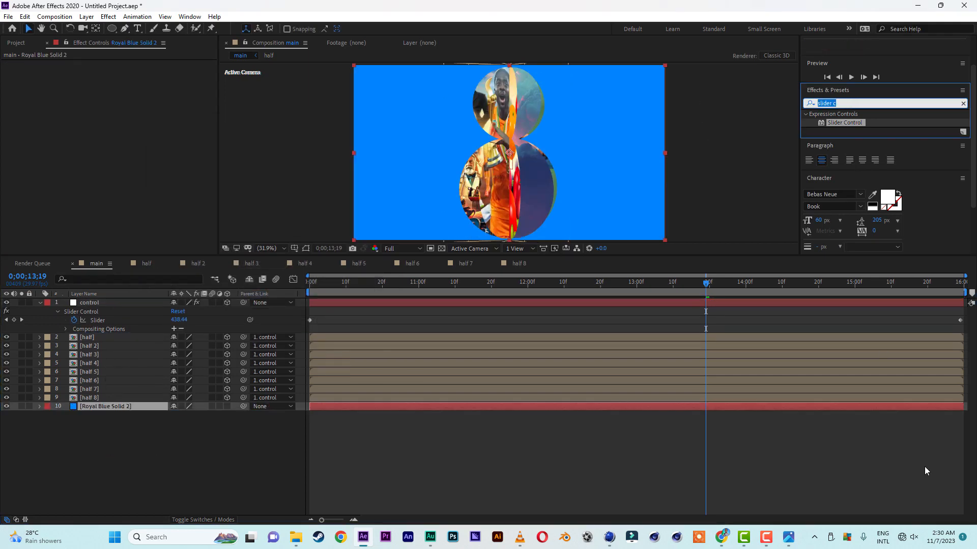
type("ramp")
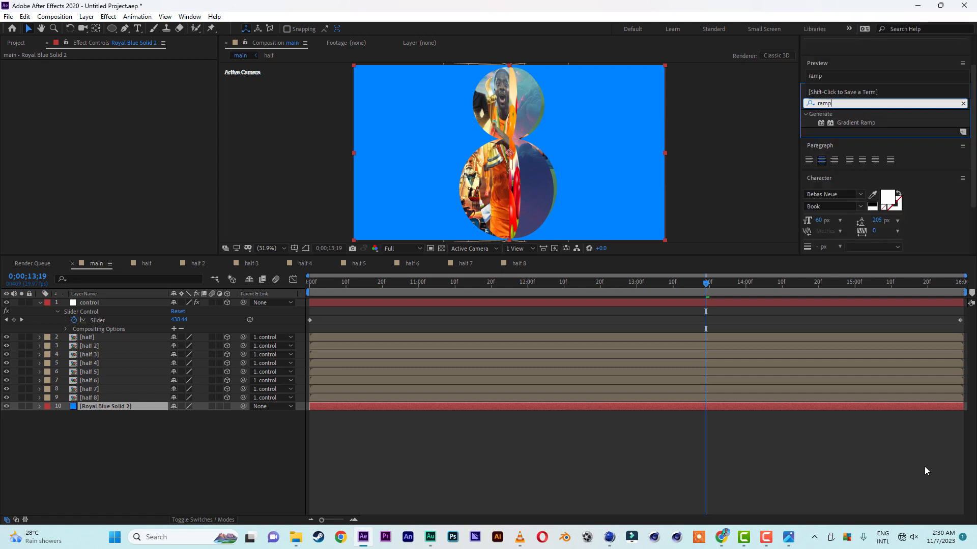
double_click(868, 122)
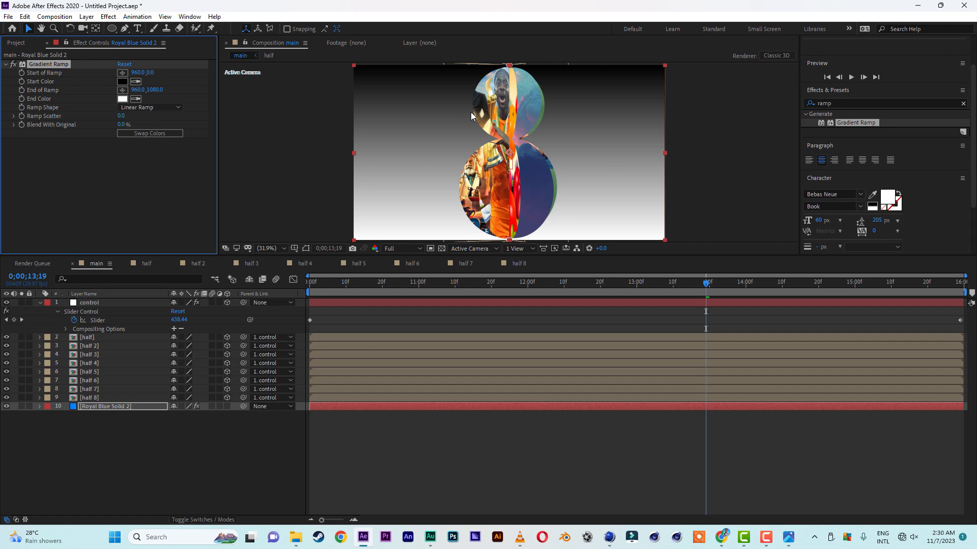
- Make the gradient horizontal by placing the ramp start at about 1914, 543 and the ramp end at about 2, 540
left_click_drag(509, 65, 548, 108)
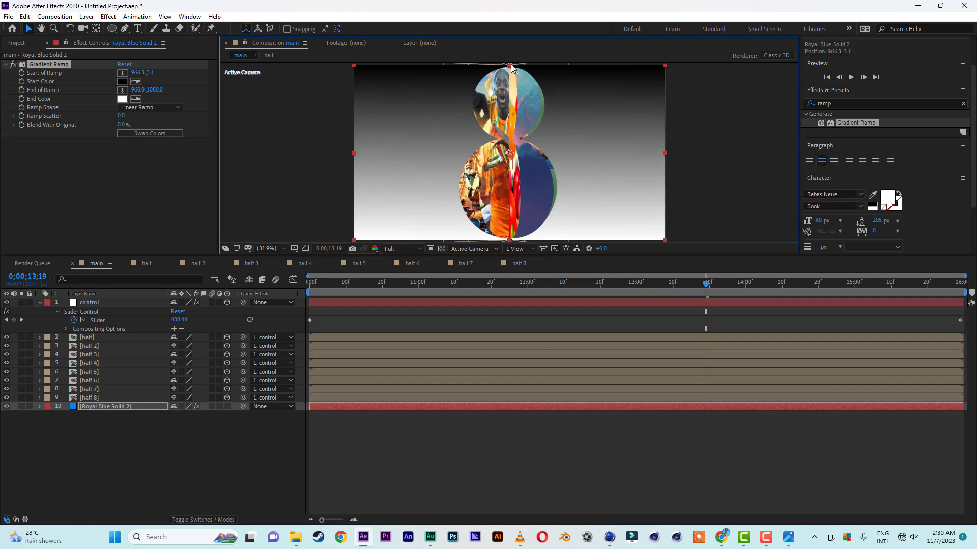
left_click_drag(511, 67, 665, 153)
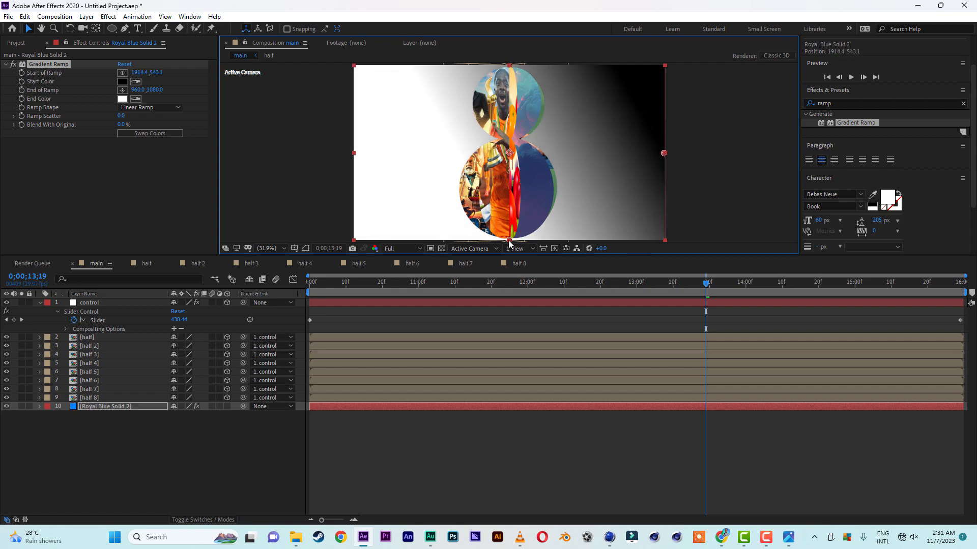
left_click_drag(509, 241, 354, 155)
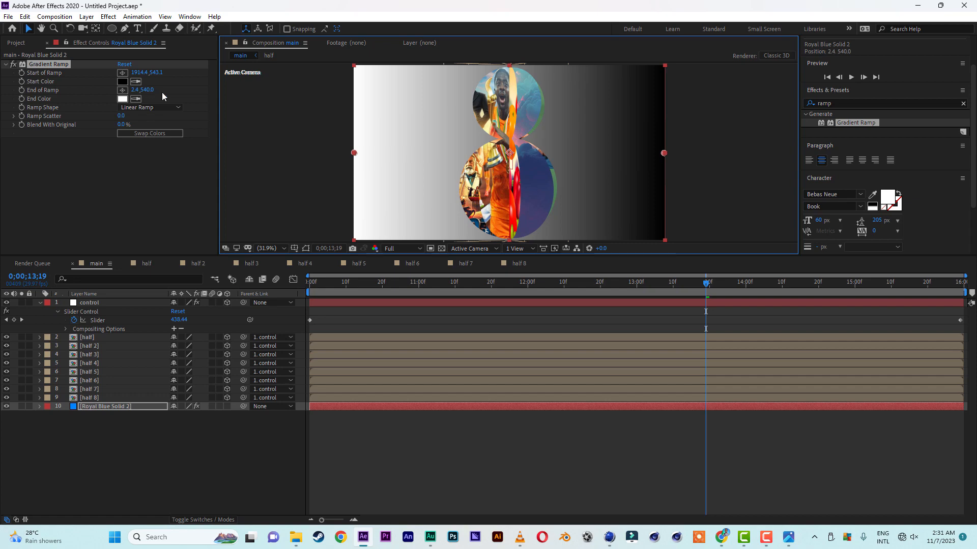
- Set the Gradient Ramp's start color to a bright pink with a hue of about 302°
left_click(122, 81)
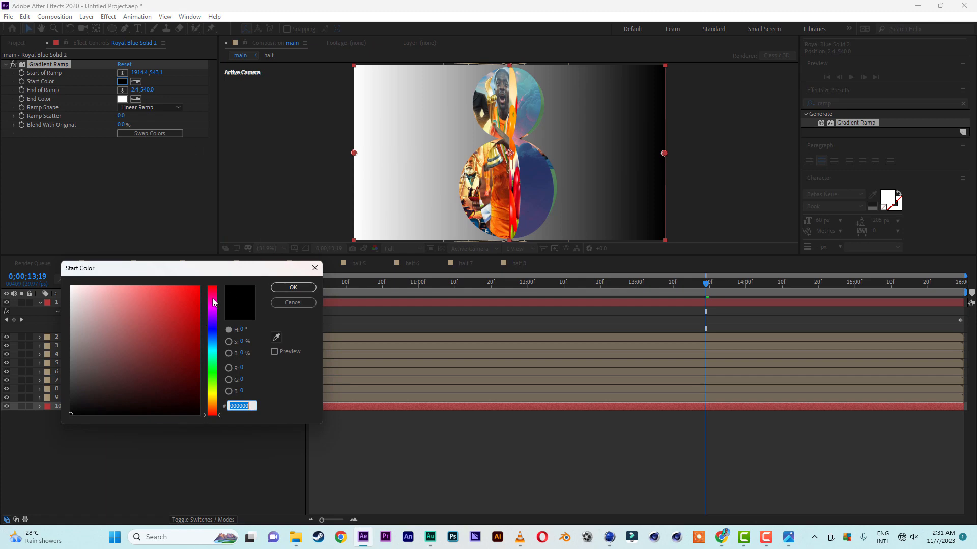
left_click(214, 306)
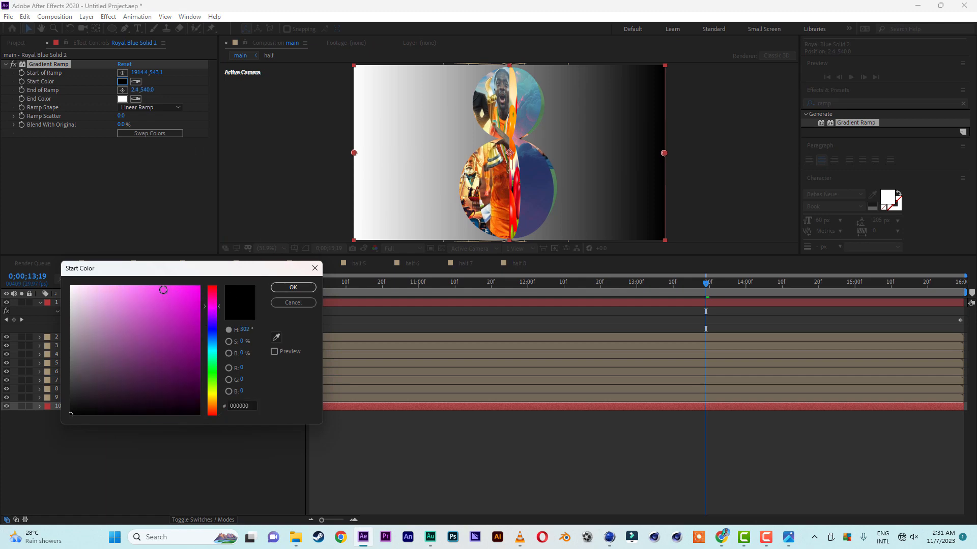
left_click_drag(163, 290, 153, 270)
left_click(296, 290)
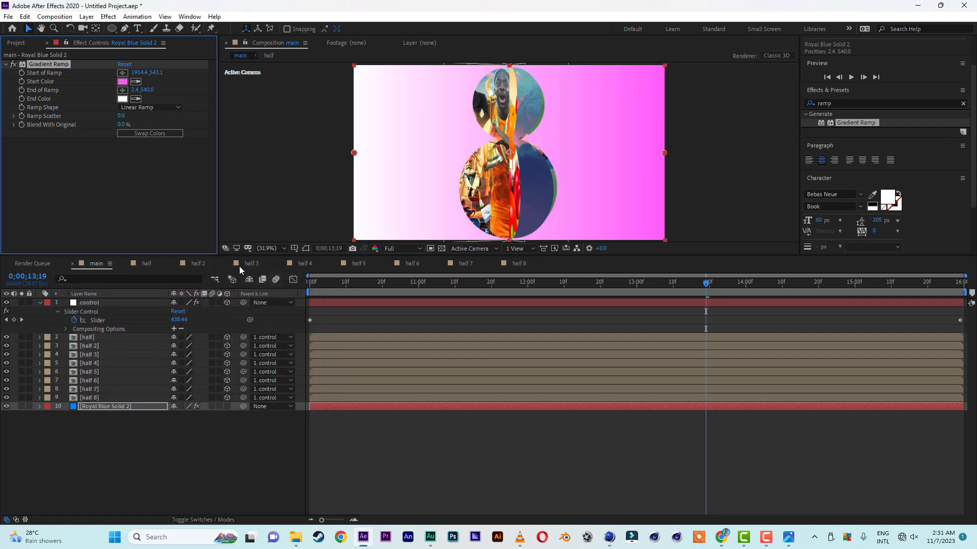
- Set the Gradient Ramp's end color to golden yellow FFC000 with a hue of 45°
left_click(124, 99)
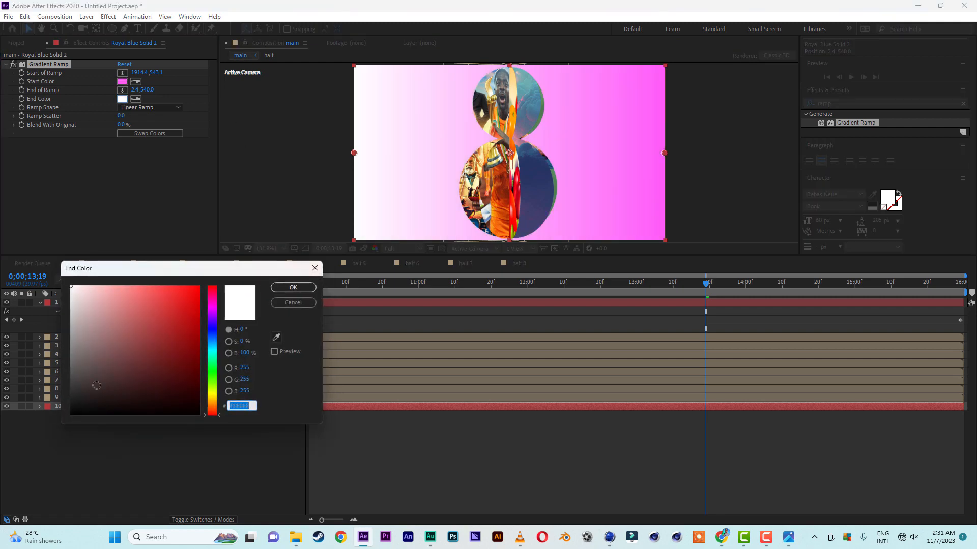
left_click(213, 396)
left_click_drag(170, 322, 213, 255)
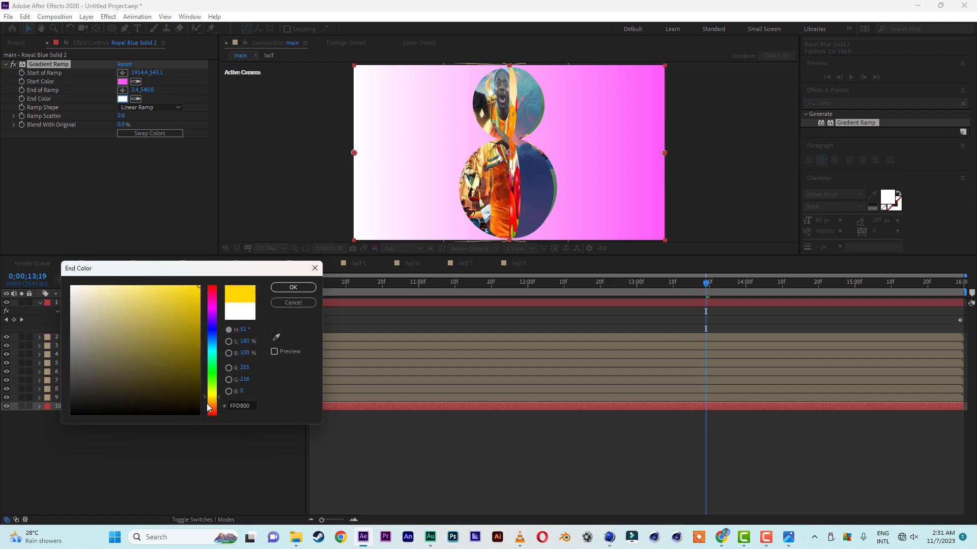
left_click(212, 399)
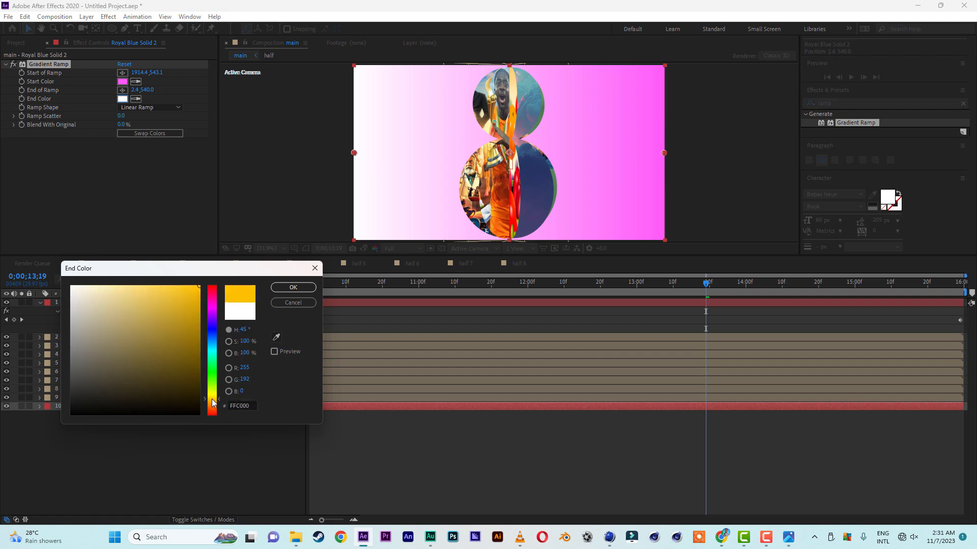
left_click(290, 287)
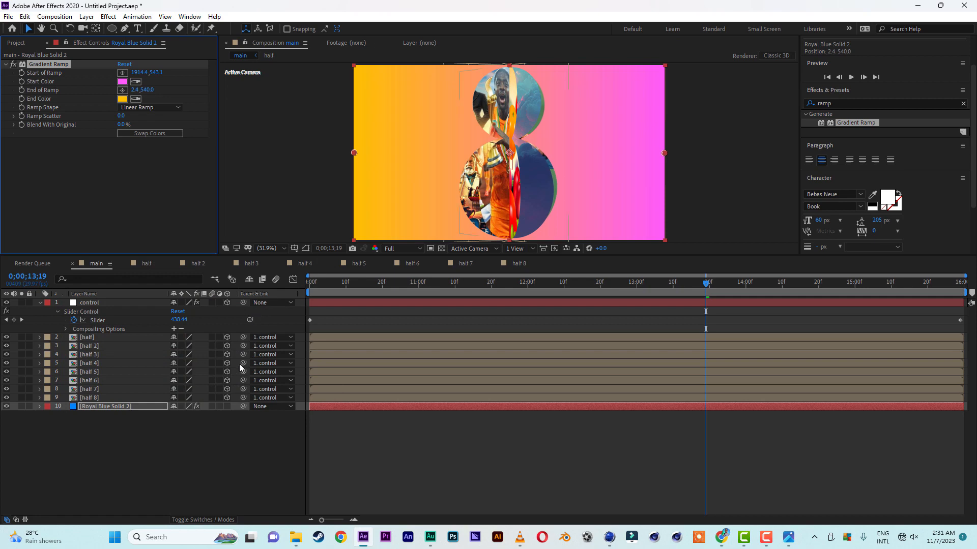
- Push the control null back along its Z axis so the whole figure 8 appears smaller in the frame
left_click(100, 303)
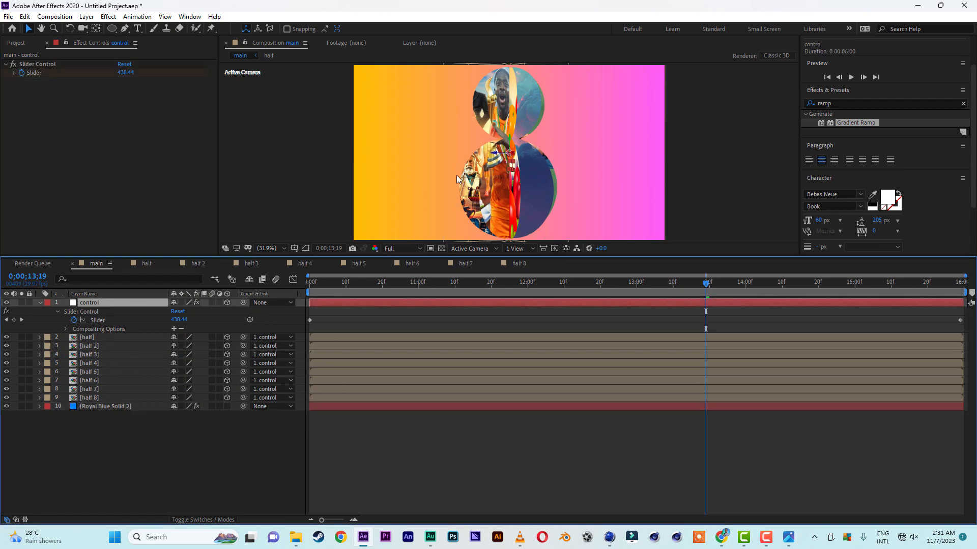
left_click(515, 156)
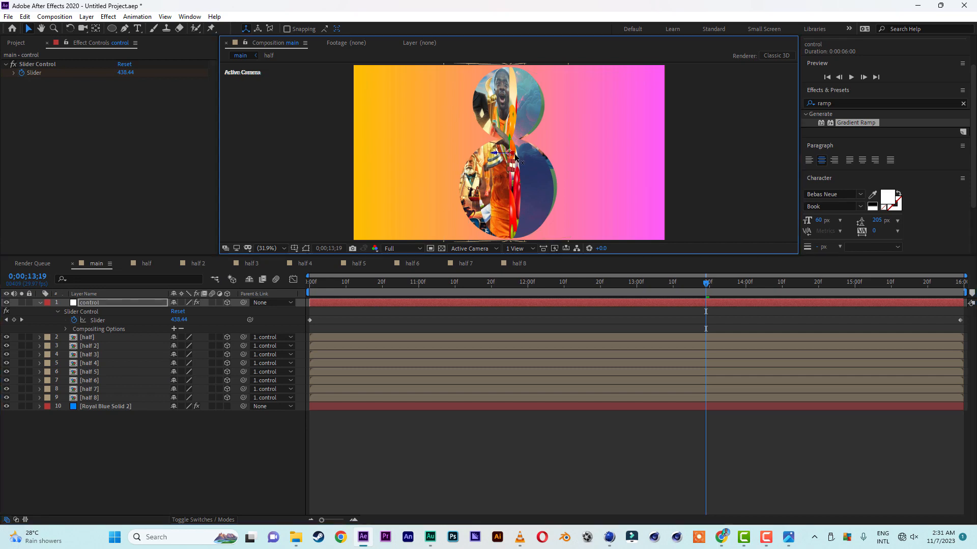
left_click_drag(516, 157, 462, 193)
left_click(92, 427)
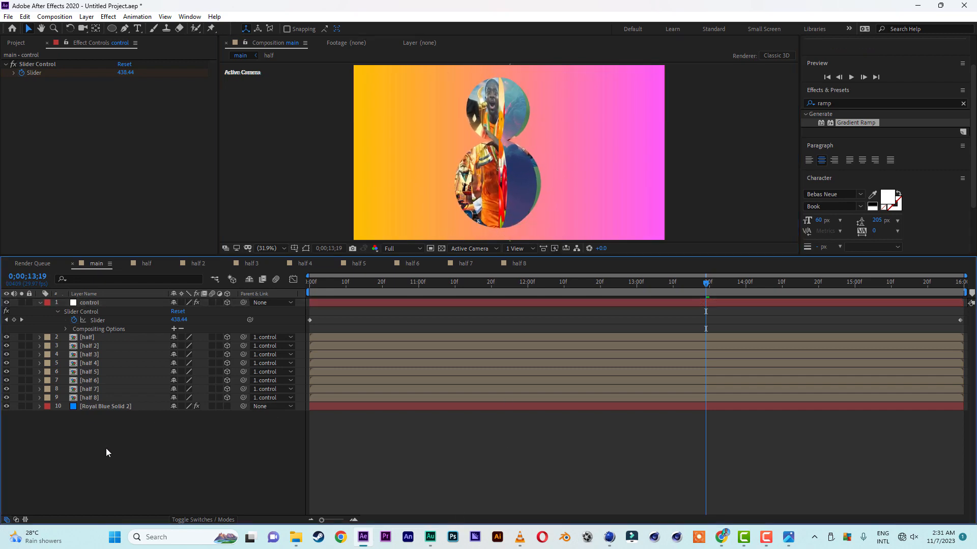
- Collapse the control layer's properties and create a new 1920 × 1080 px black solid
right_click(140, 456)
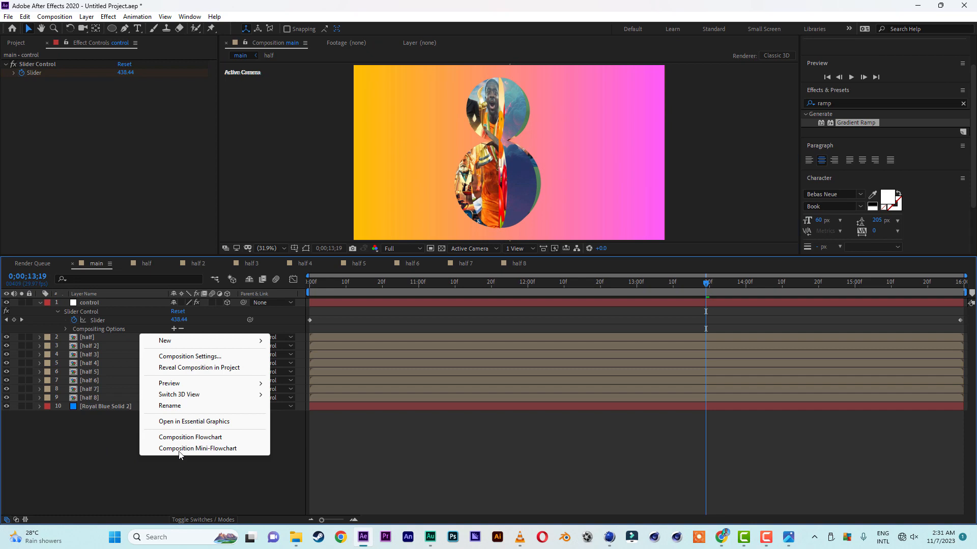
left_click(39, 303)
right_click(94, 462)
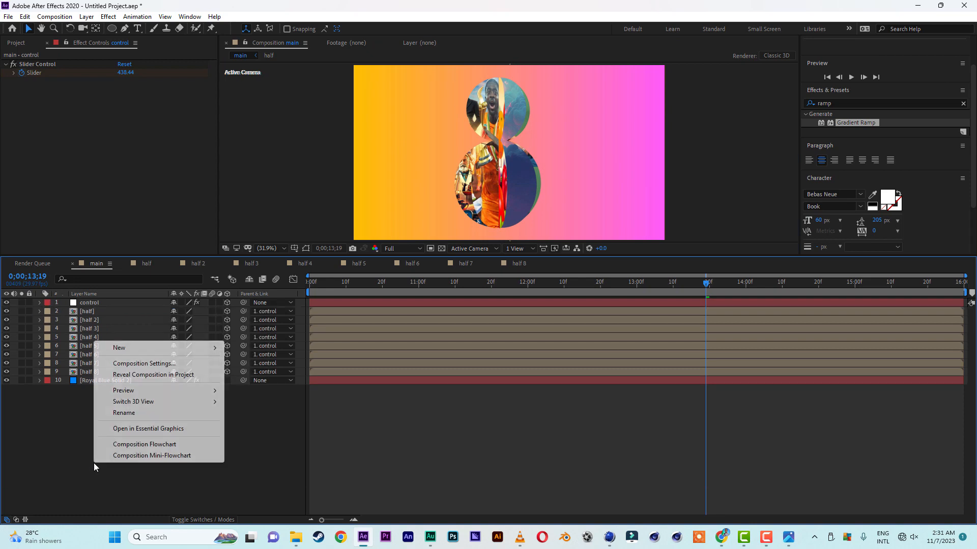
mouse_move(151, 348)
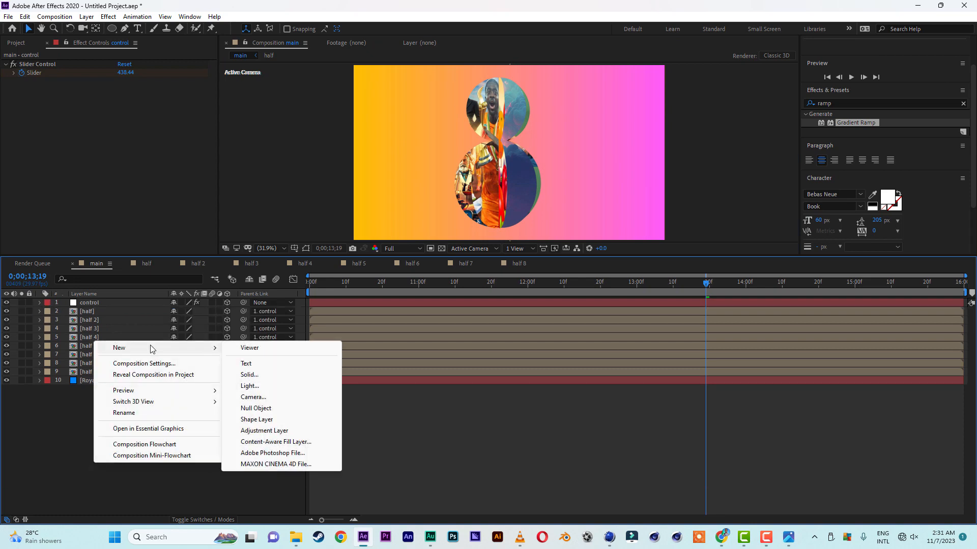
left_click(271, 377)
left_click(257, 298)
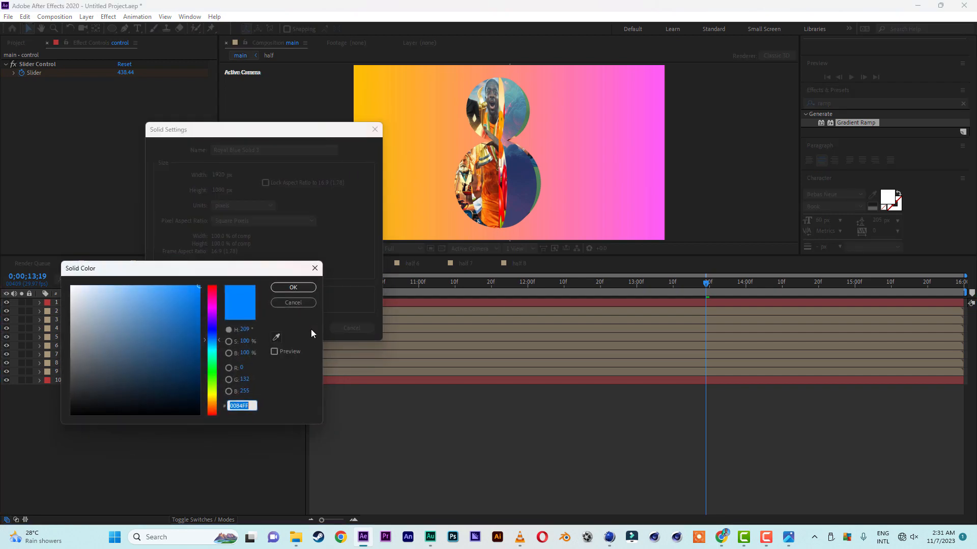
left_click(199, 400)
left_click(293, 287)
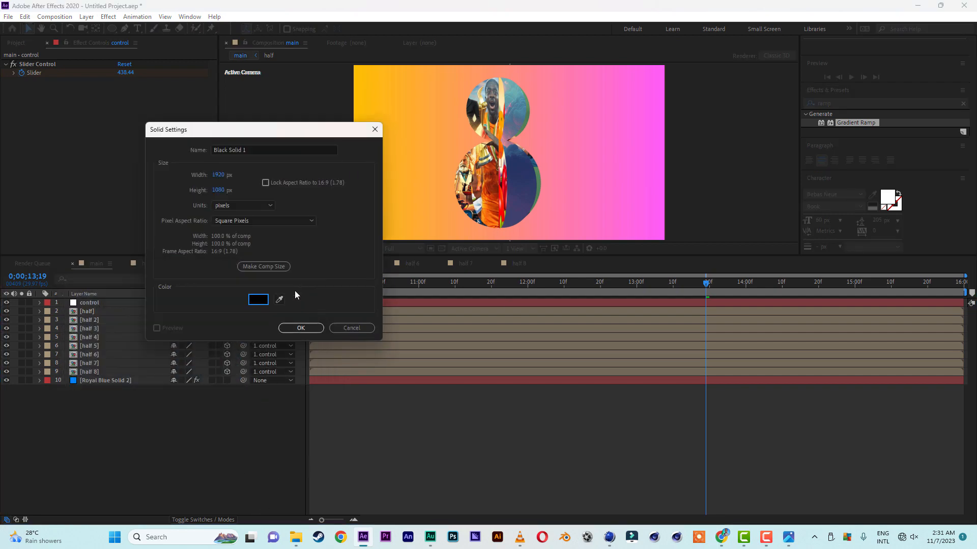
left_click(307, 331)
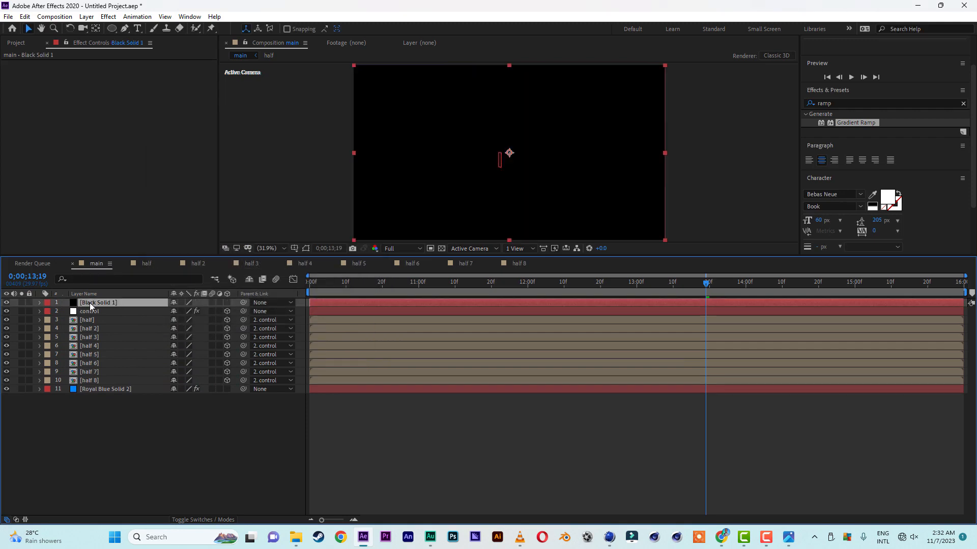
- Move the black solid between the half 8 layer and the gradient background, and rename it shadow
left_click_drag(90, 303, 95, 386)
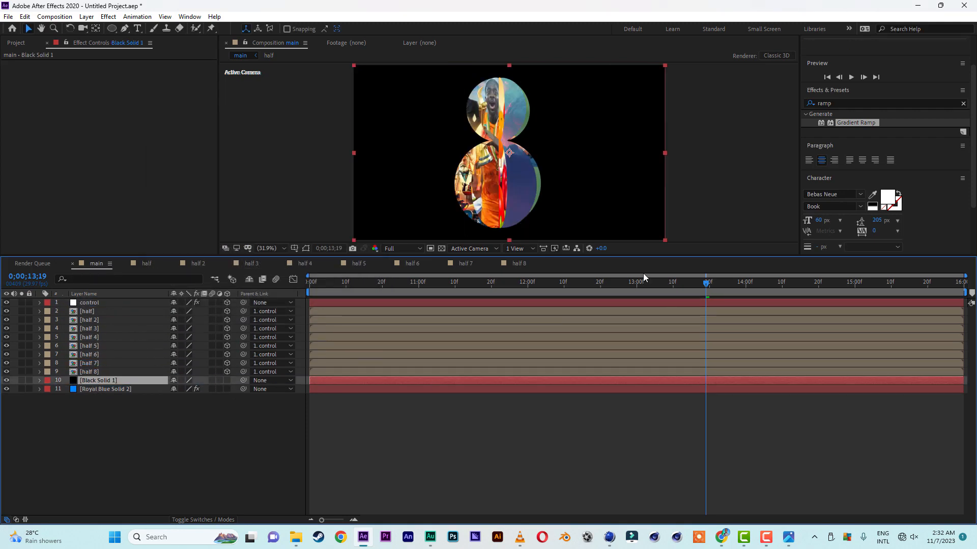
key("Return")
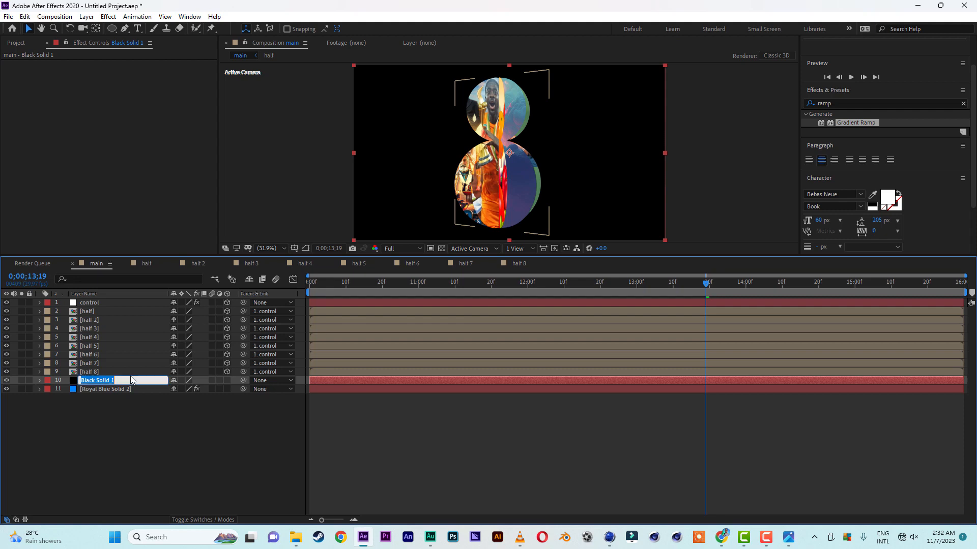
type("shadow")
left_click(139, 483)
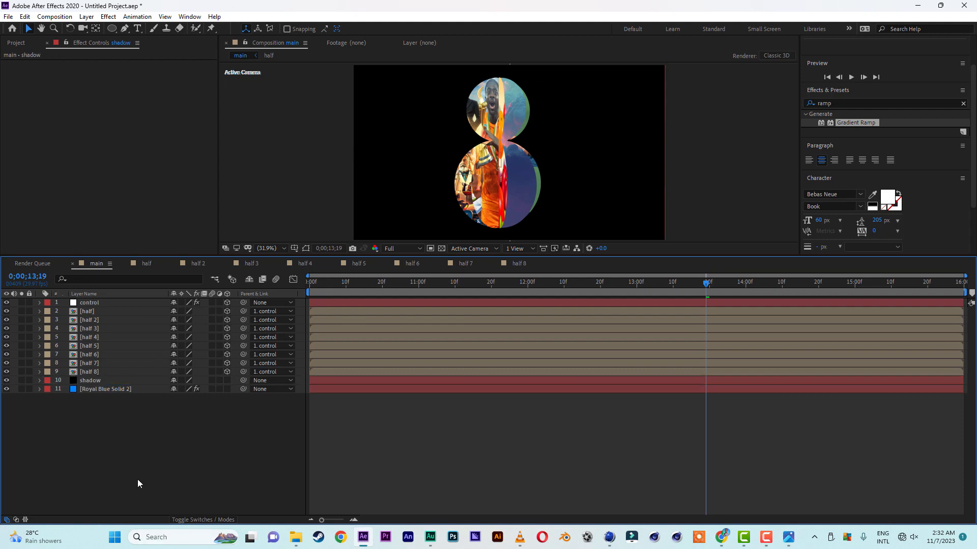
- Draw a flat elliptical mask about 524 × 47 px on the shadow layer, directly beneath the base of the figure 8
left_click(97, 380)
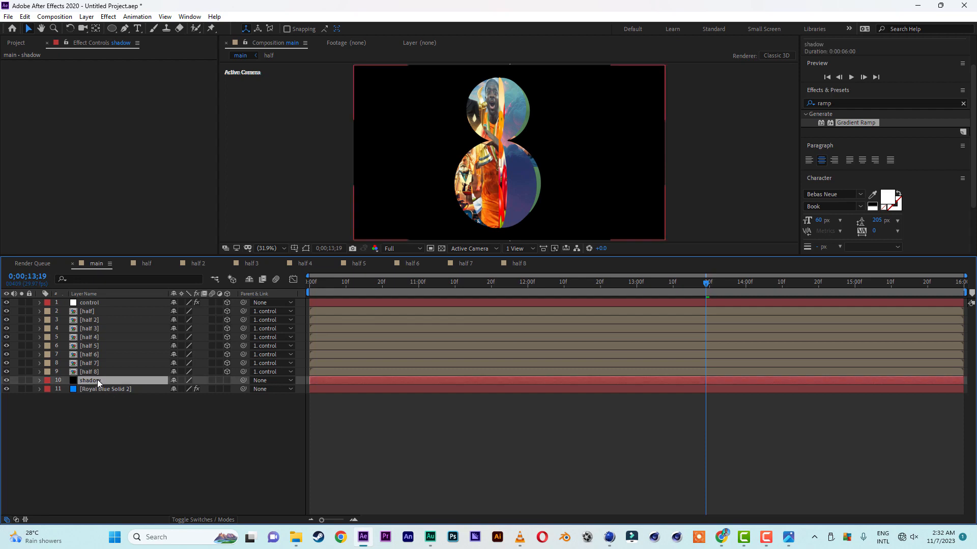
left_click(111, 28)
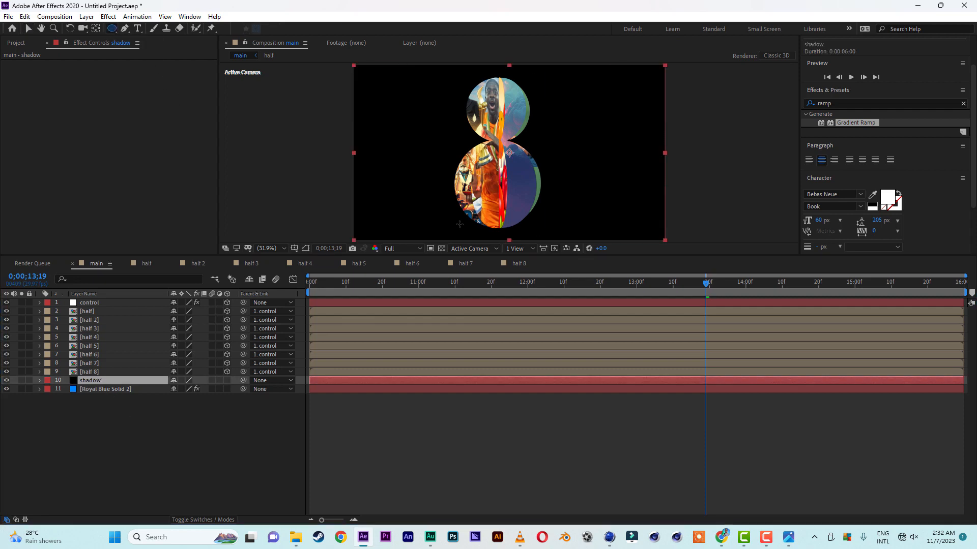
left_click_drag(456, 225, 542, 232)
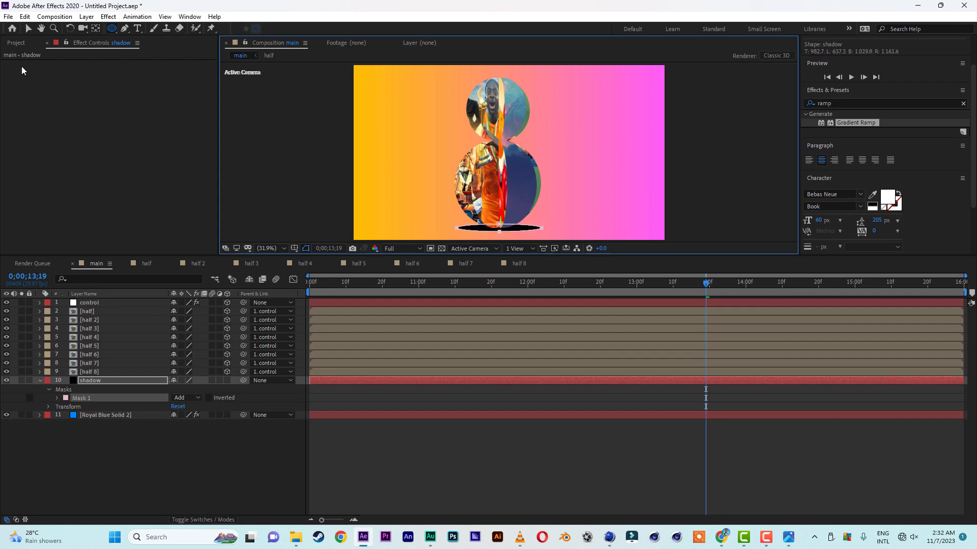
left_click(29, 28)
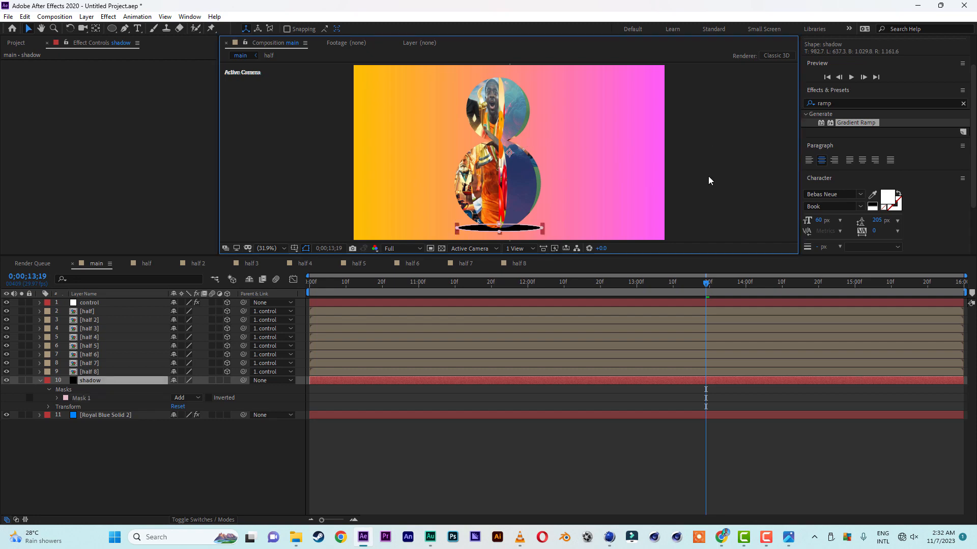
- Soften the shadow layer's mask with a feather of 56 pixels and set its mask opacity to 80%
mouse_move(306, 537)
key("m")
key("m")
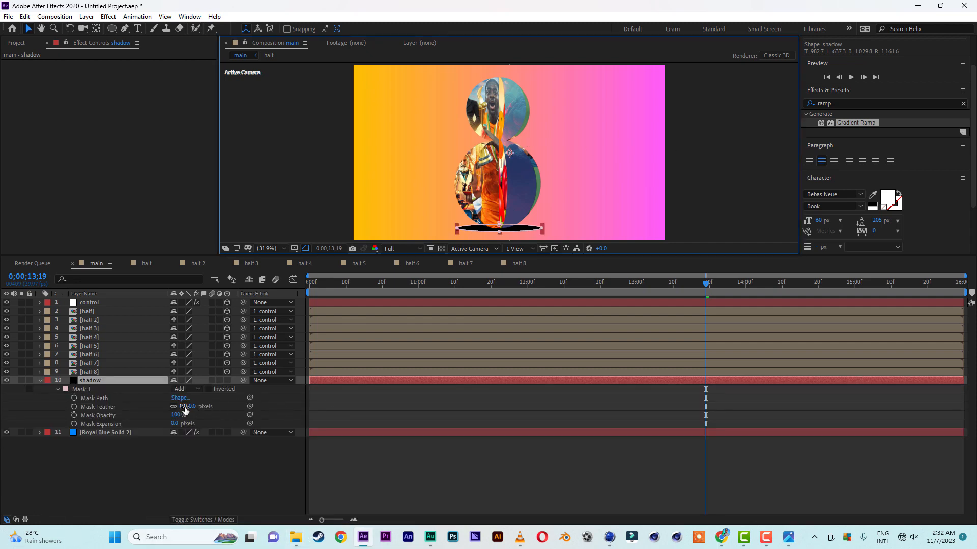
left_click_drag(194, 409, 222, 407)
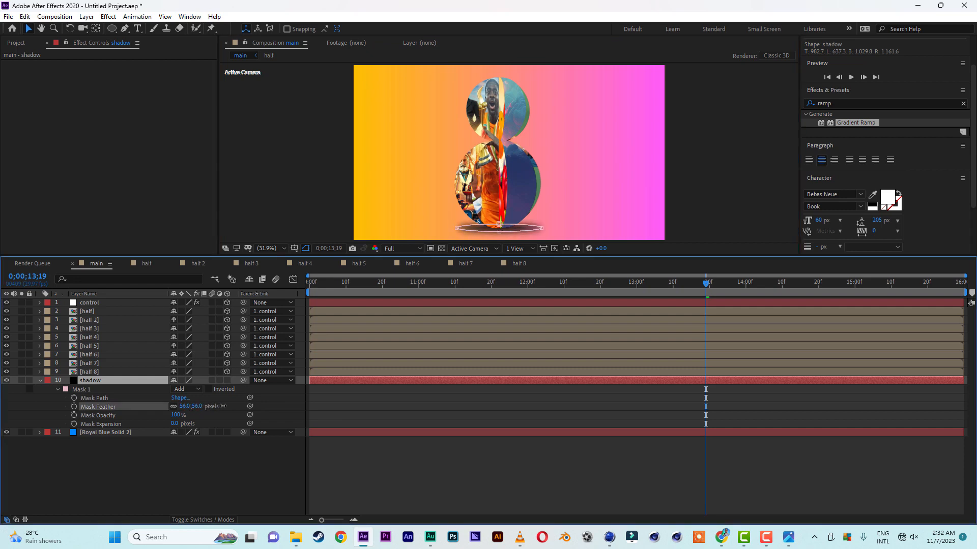
left_click(190, 477)
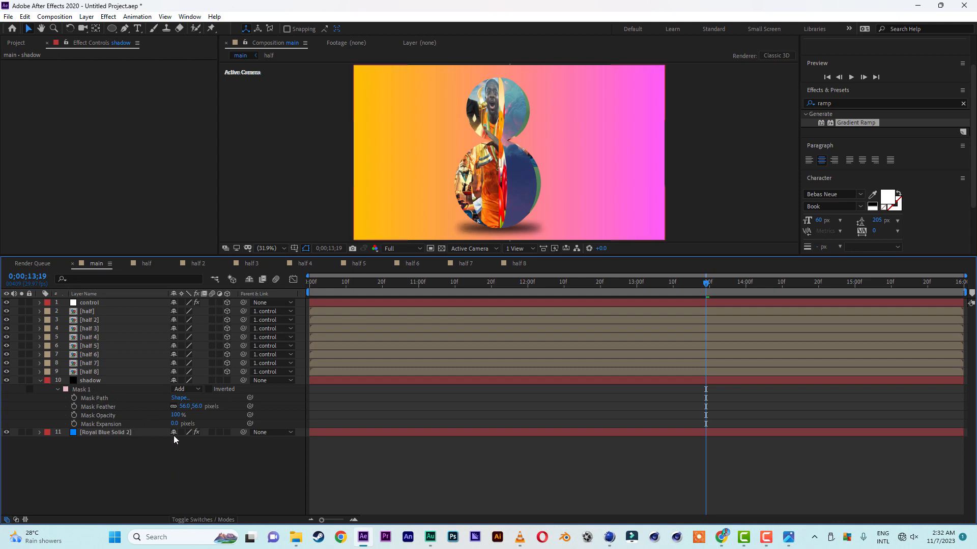
left_click(177, 416)
type("80")
left_click(194, 469)
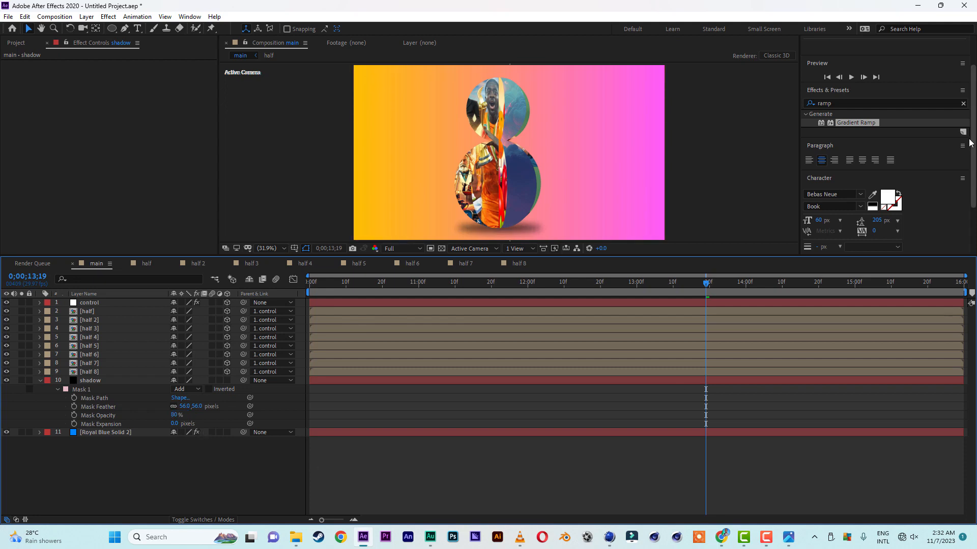
- Preview the rotating figure 8 animation with its shadow, and stop at 0;00;11;17
left_click(849, 77)
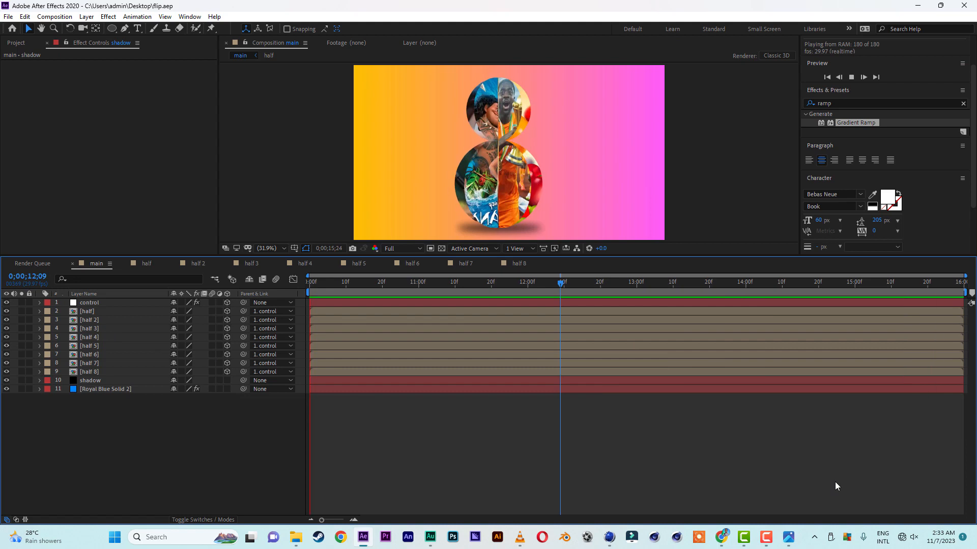
left_click(481, 284)
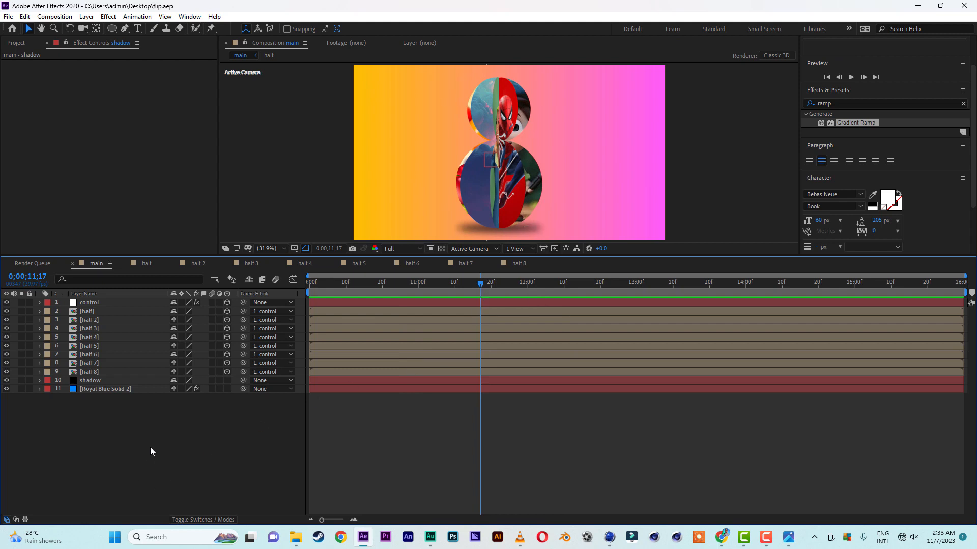
- Create a 1920 × 1080 px black solid above all layers and apply the Trapcode Particular effect to it
right_click(146, 460)
mouse_move(268, 347)
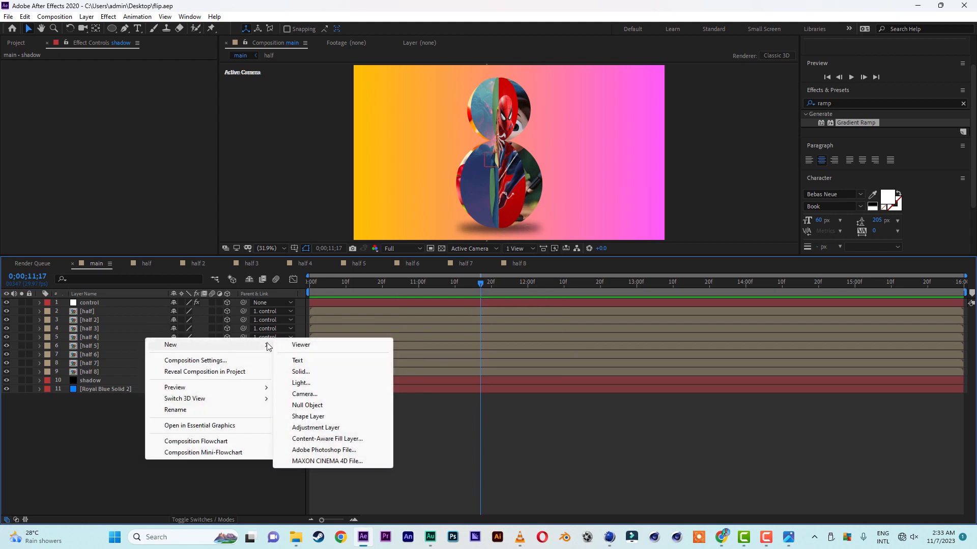
left_click(301, 371)
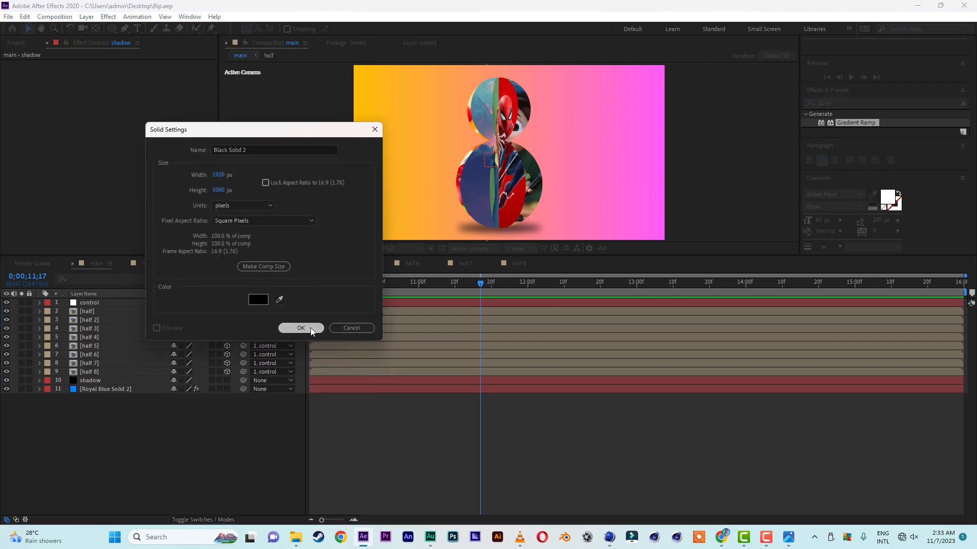
left_click(310, 327)
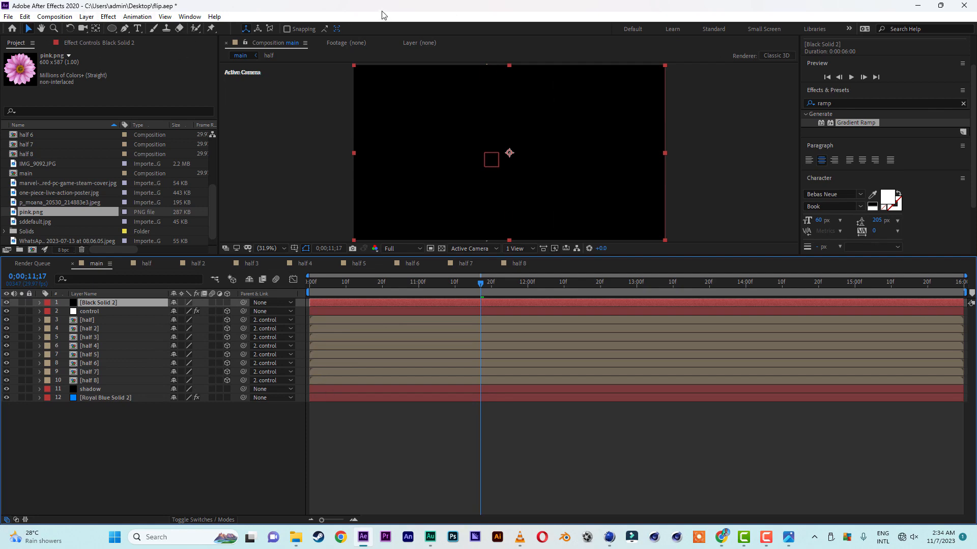
left_click(107, 17)
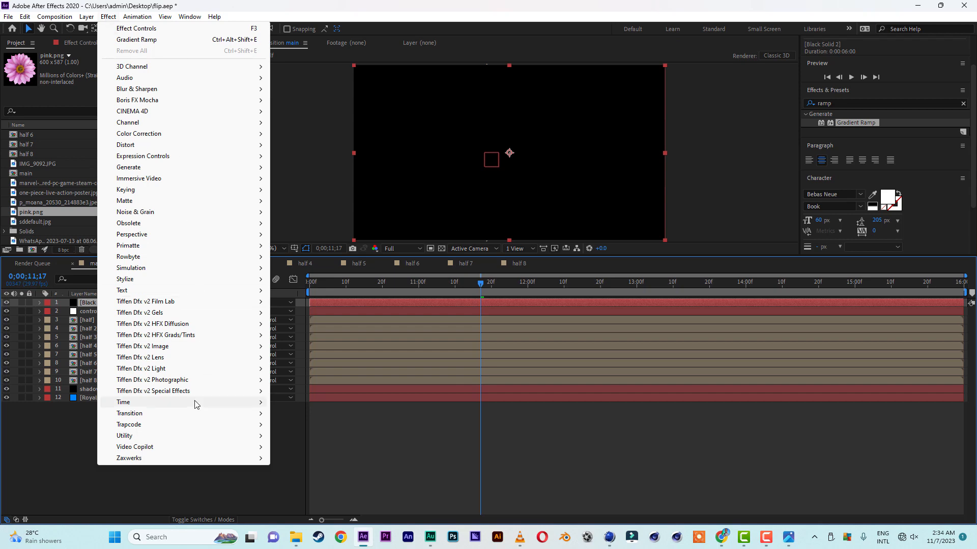
mouse_move(148, 427)
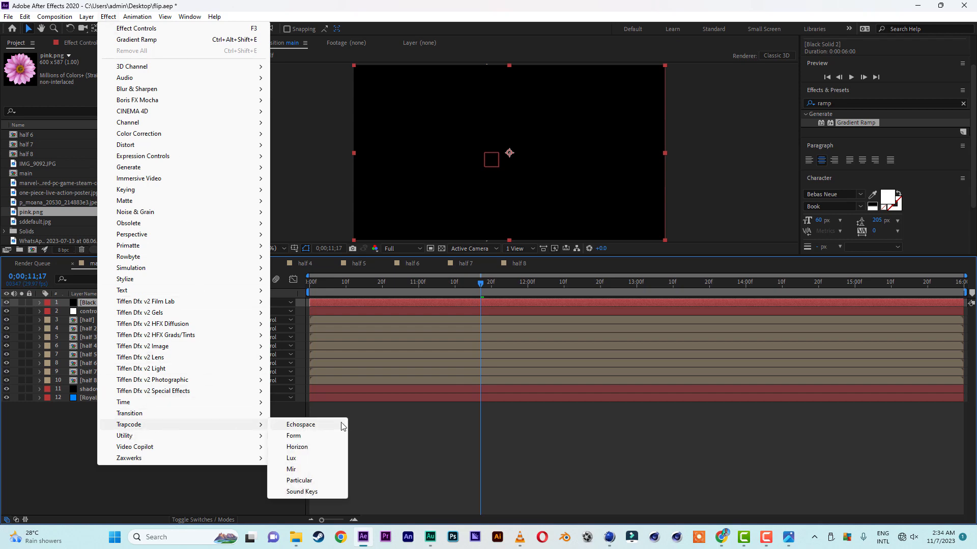
left_click(300, 481)
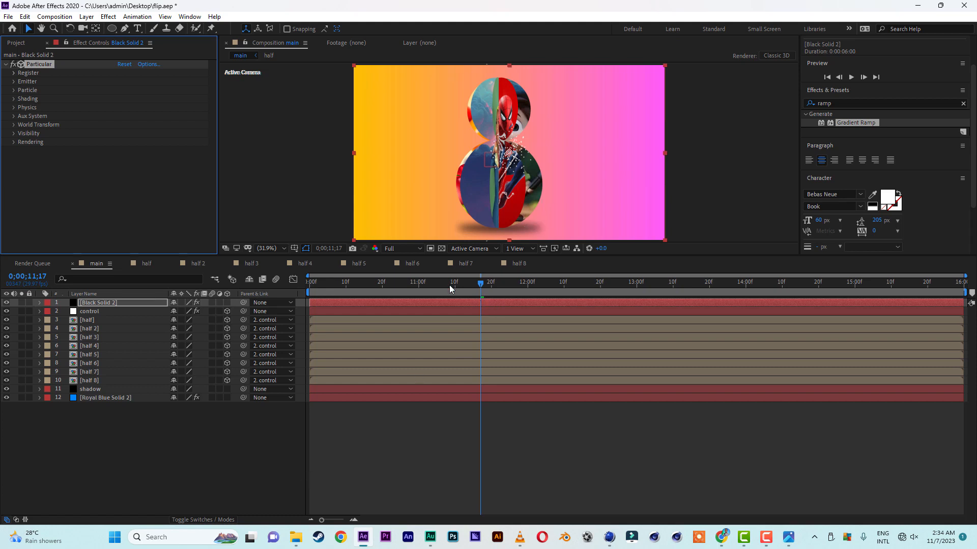
- Set the Particular emitter to 60 particles per second and change the emitter type to Sphere
left_click(15, 82)
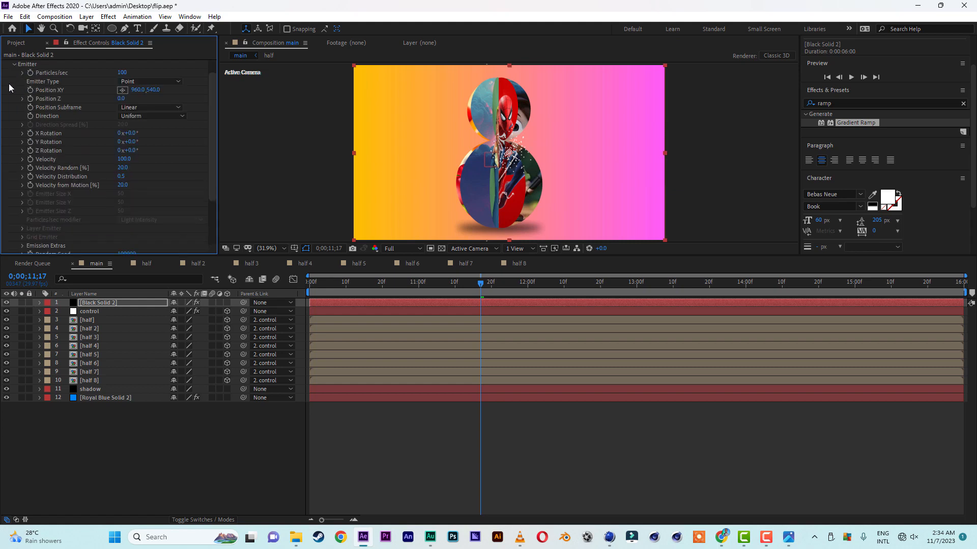
left_click(119, 72)
type("60")
key("Return")
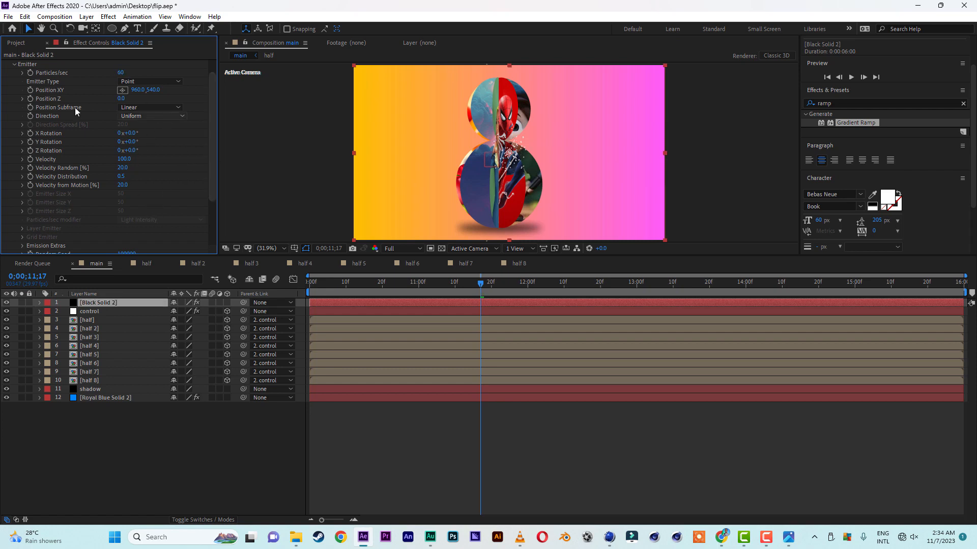
left_click(151, 82)
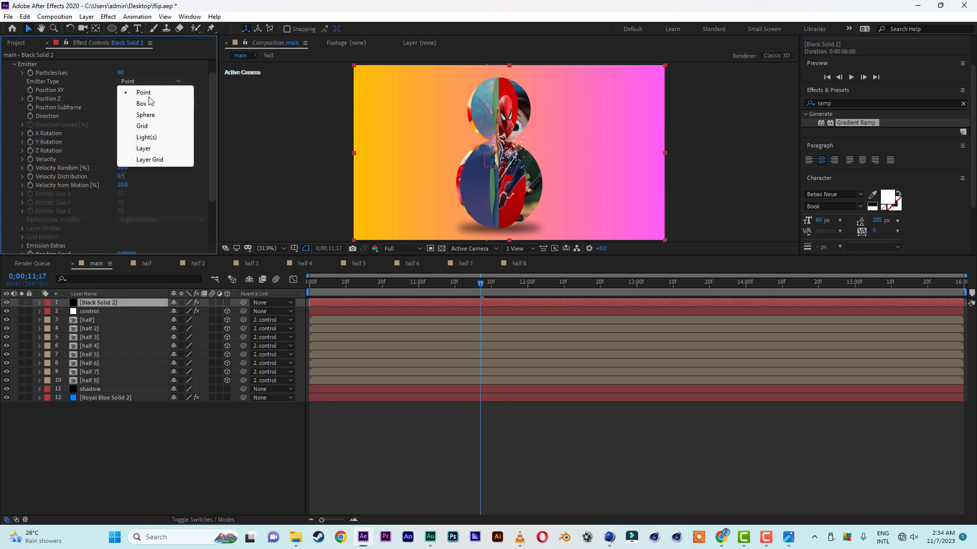
left_click(149, 114)
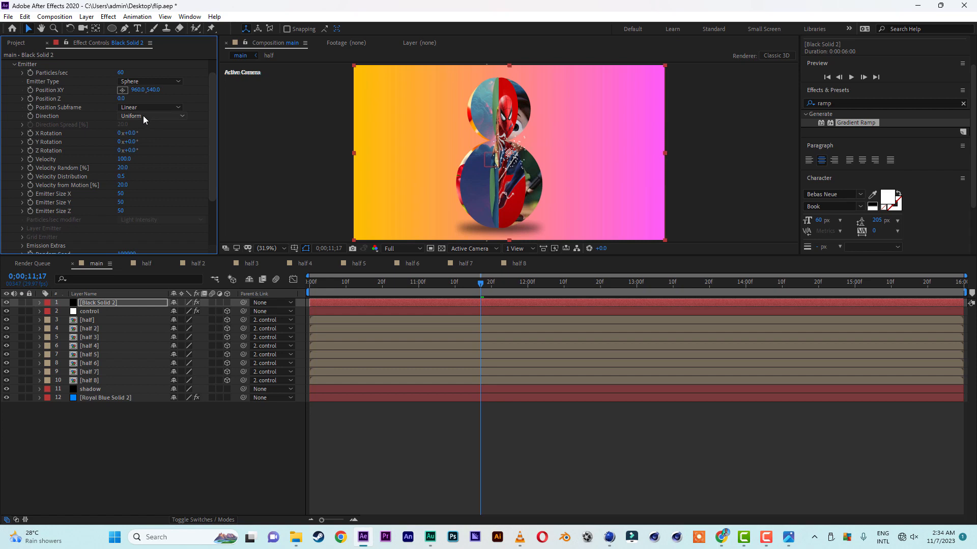
- Set the emitter's Position Z to -1020 and its direction to Outwards
left_click(121, 100)
type("-1020")
key("Return")
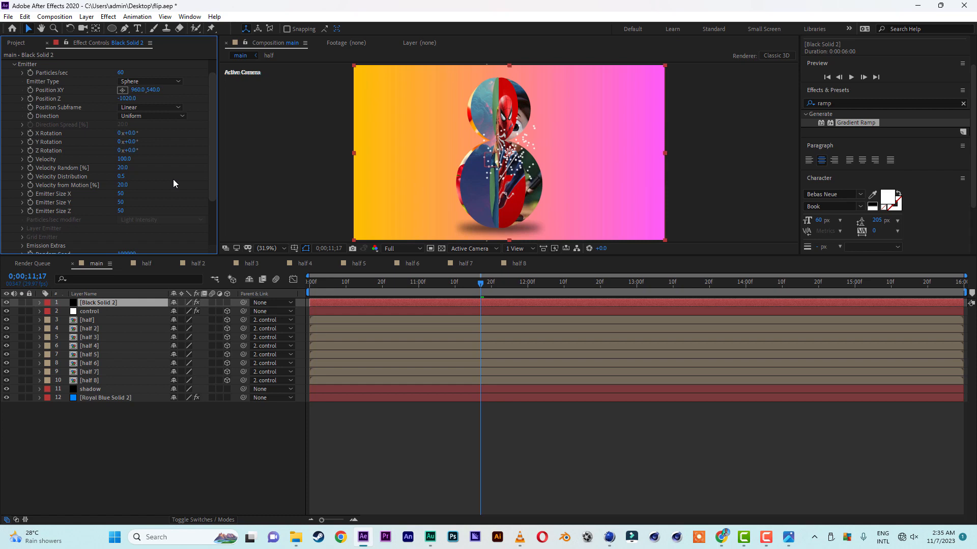
left_click(134, 115)
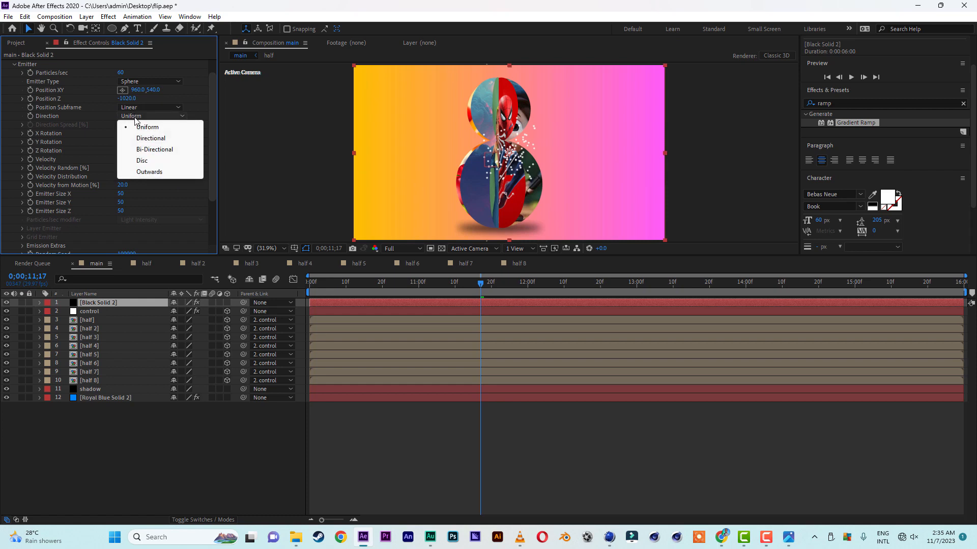
left_click(147, 172)
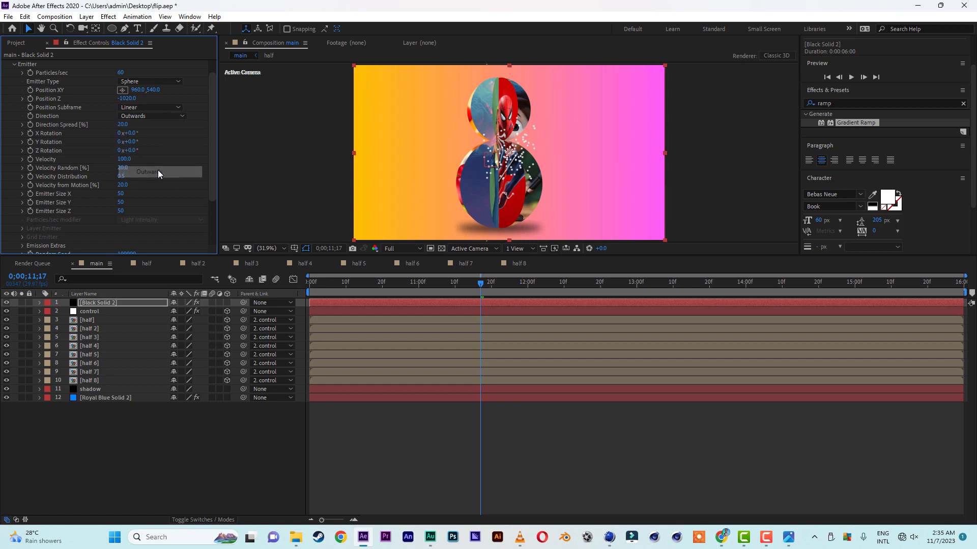
- Rotate the particle emitter to 63° on X and 54° on Y
left_click(132, 134)
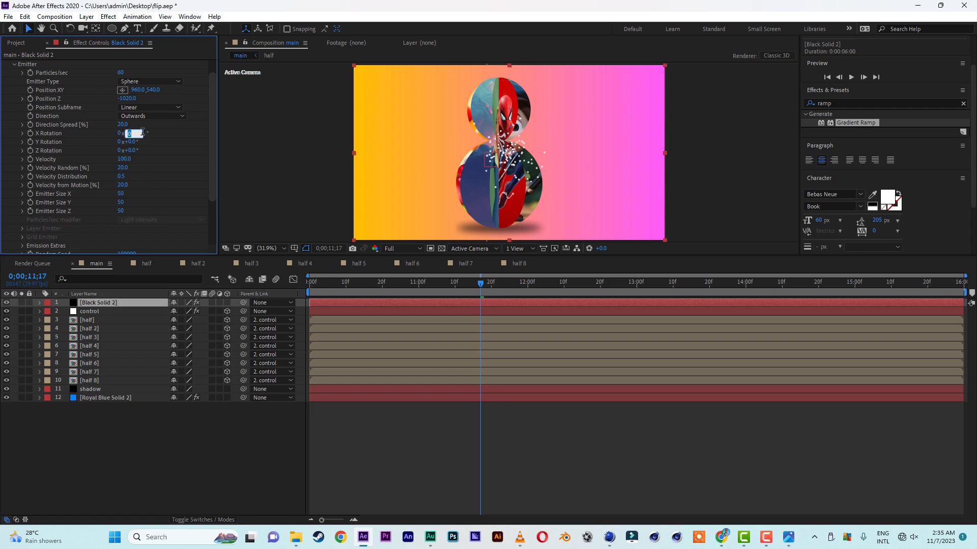
type("63")
key("Return")
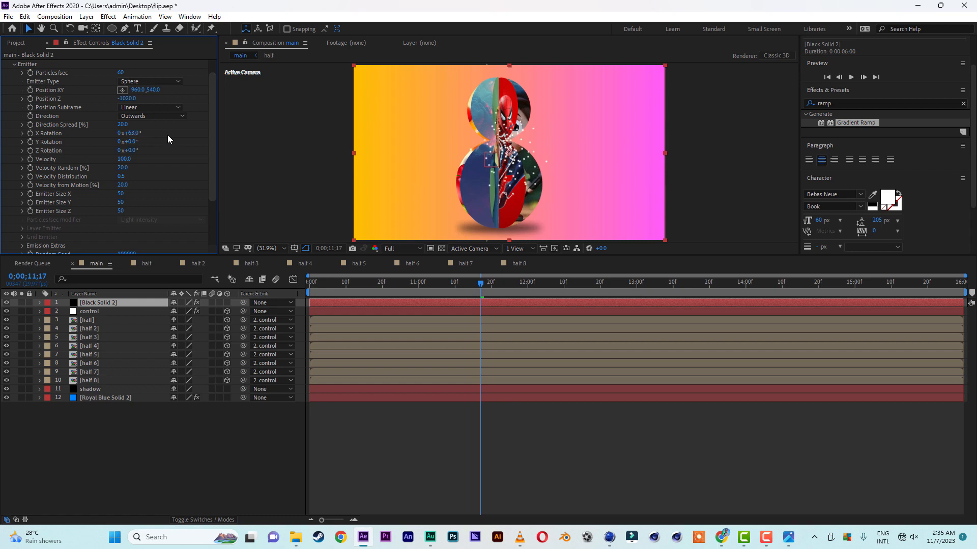
left_click(133, 142)
type("54")
key("Return")
left_click(13, 65)
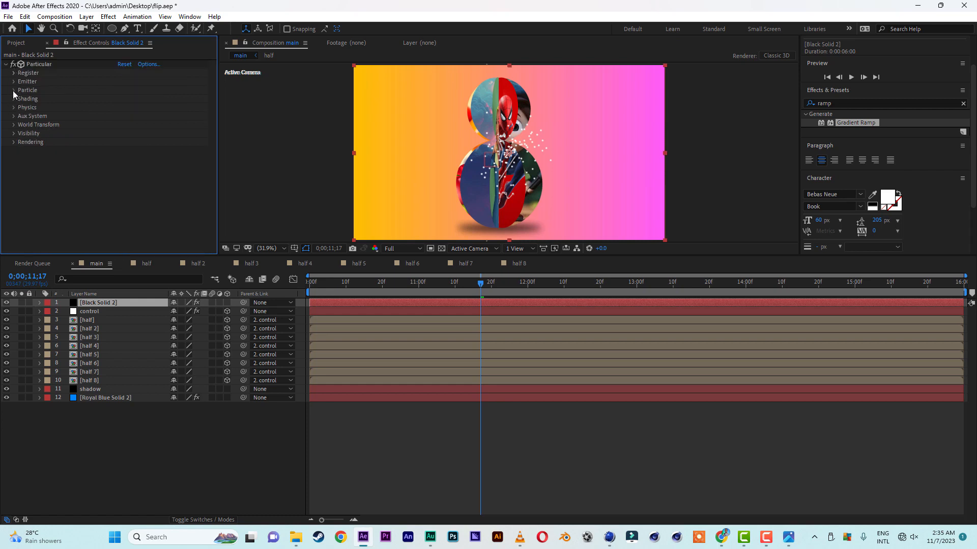
- Set the particle life to 6 seconds with a life randomness of 100%
left_click(14, 91)
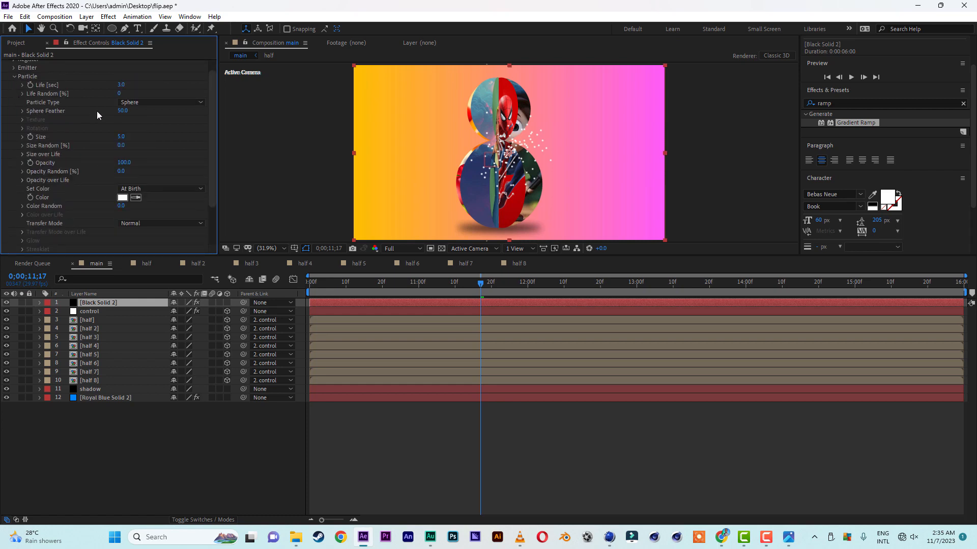
left_click(121, 85)
type("6")
key("Return")
left_click_drag(119, 95, 203, 118)
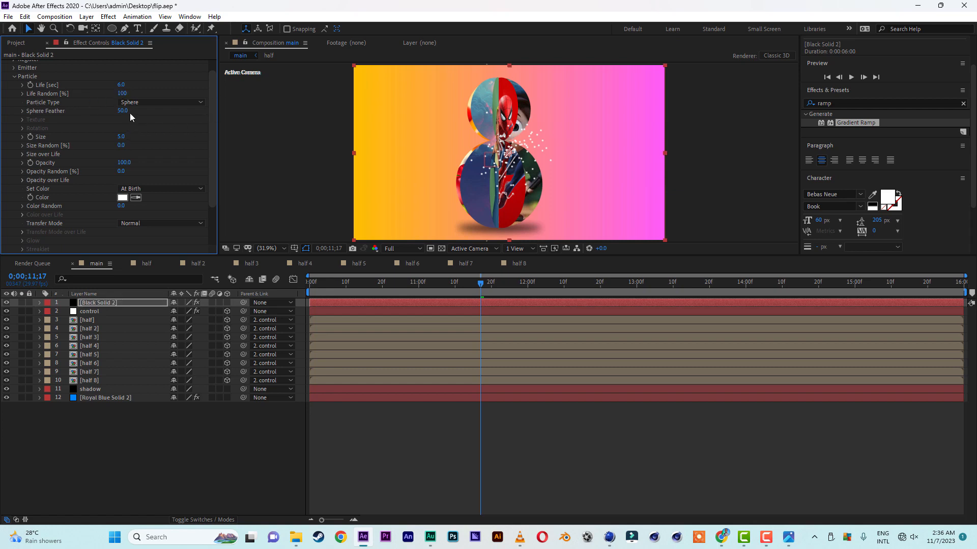
- Set the particles' sphere feather to 0, their size to 10 and size randomness to 100%
left_click_drag(123, 113, 29, 112)
left_click(121, 137)
type("10")
key("Return")
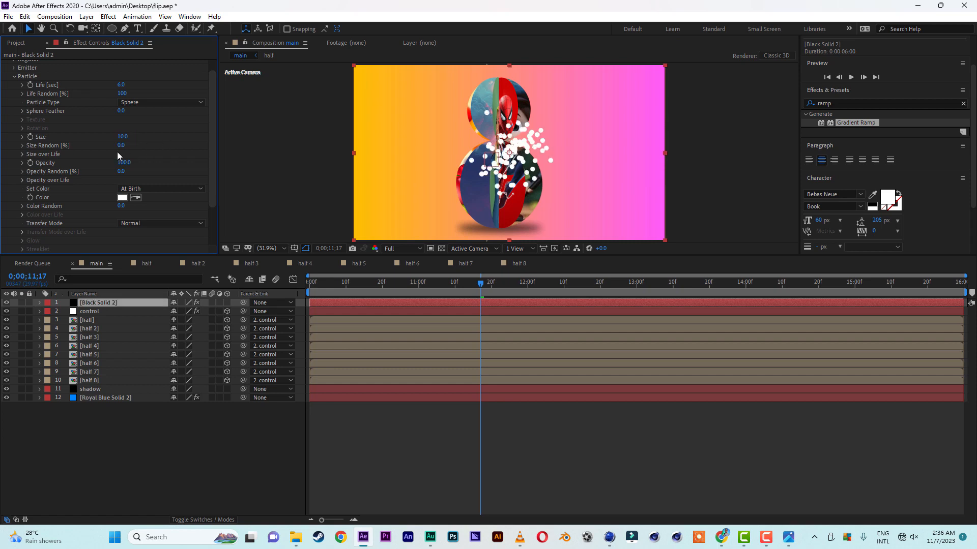
mouse_move(120, 145)
left_mouse_down()
mouse_move(258, 147)
mouse_move(211, 168)
left_mouse_up()
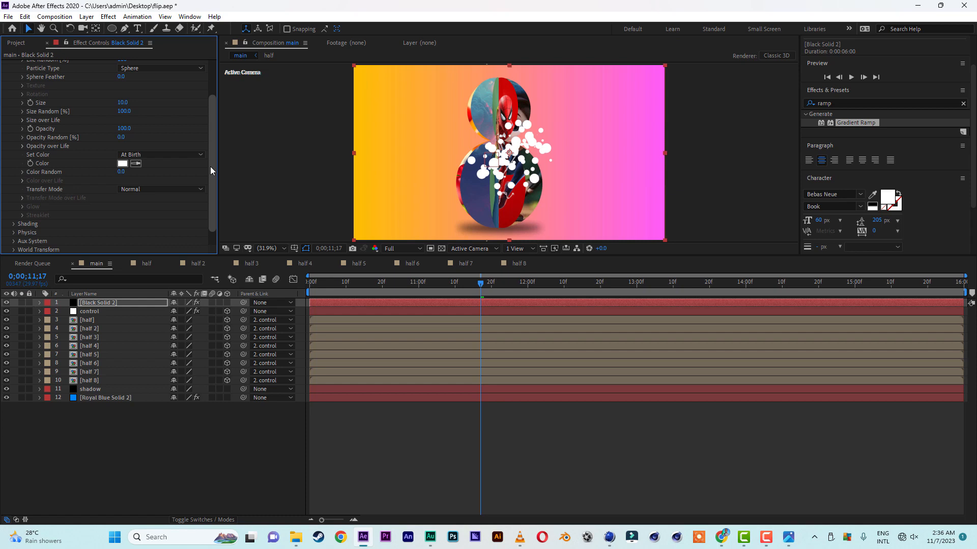
- Set the particle system's World Transform Z offset to -310
scroll(29, 136, "down", 1)
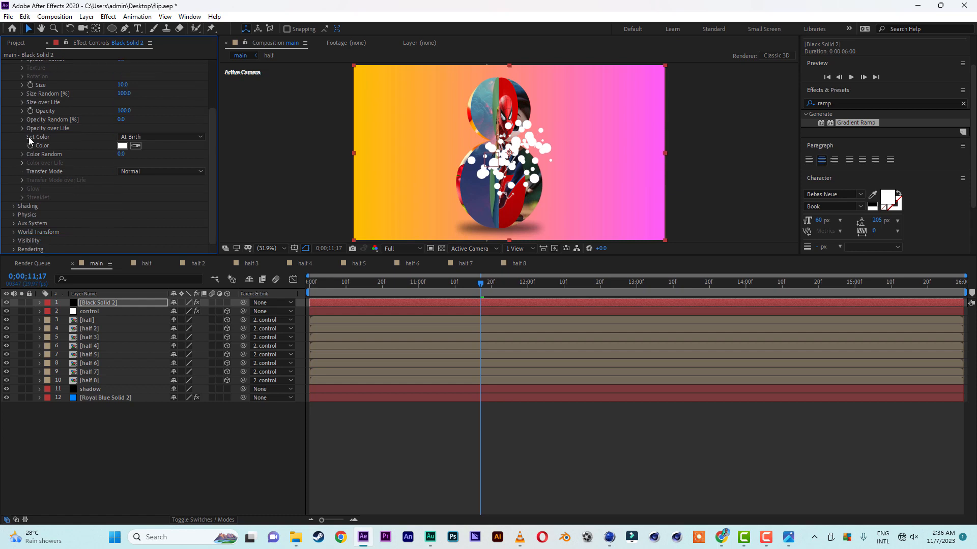
left_click(15, 233)
scroll(112, 232, "down", 2)
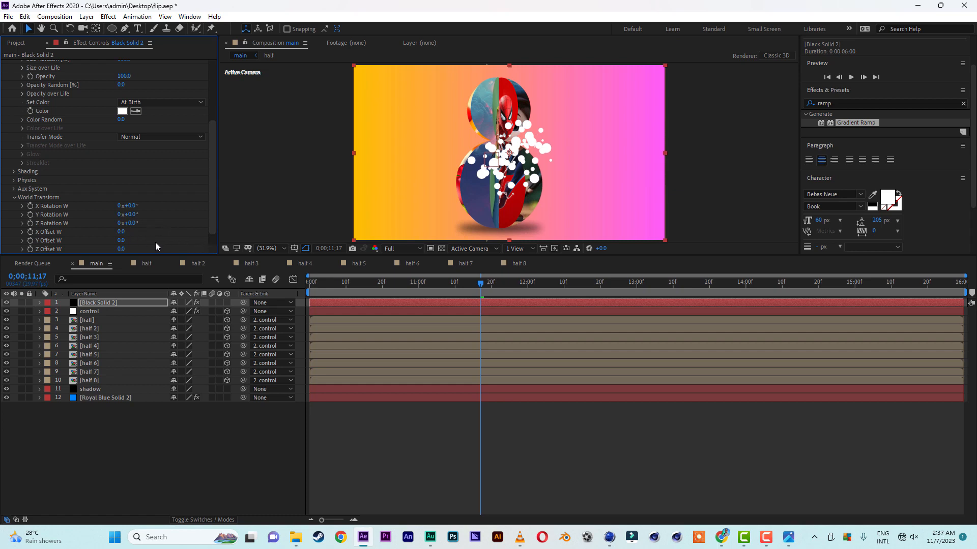
left_click(121, 249)
type("-310")
key("Return")
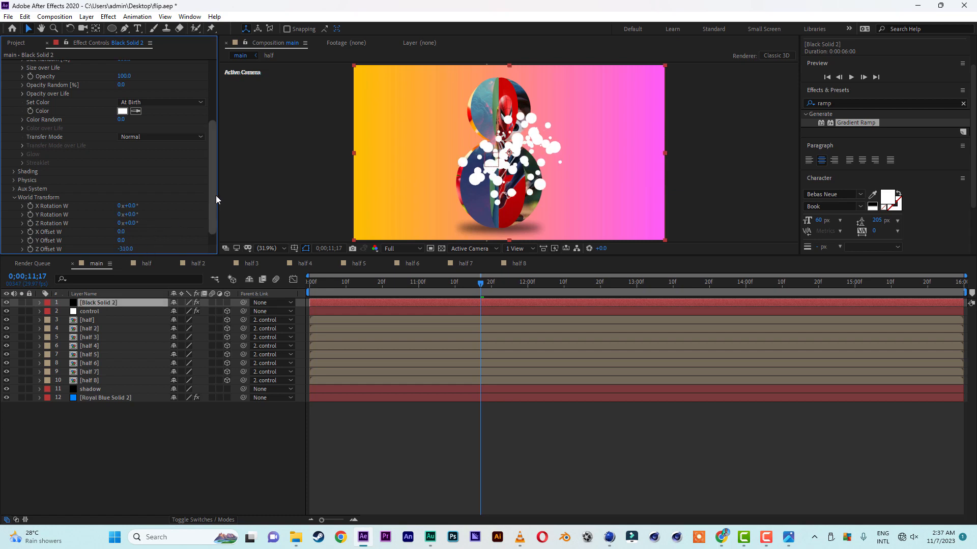
- Move the emitter to the frame's lower-left corner by setting its Position XY to 426, 831
scroll(212, 225, "down", 1)
left_click_drag(211, 220, 207, 96)
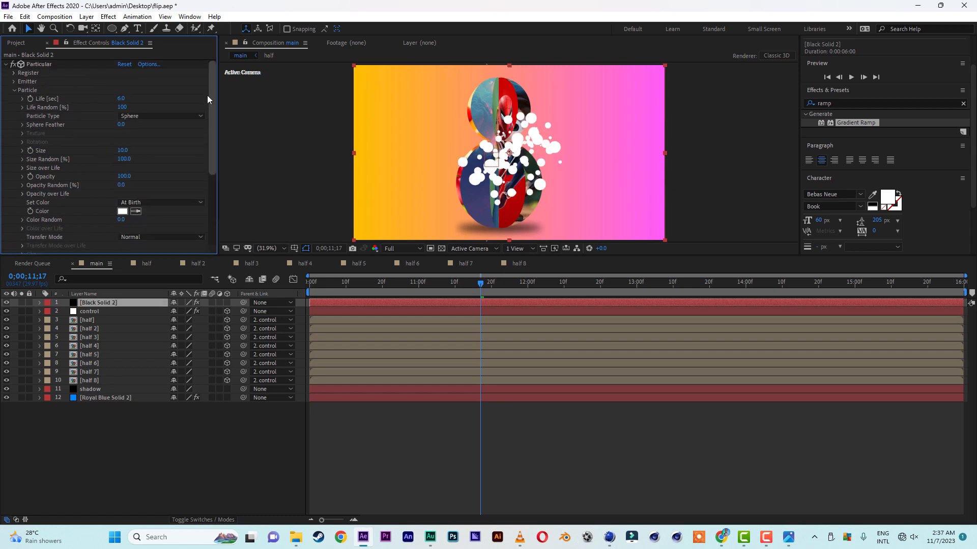
left_click(14, 81)
scroll(54, 87, "up", 1)
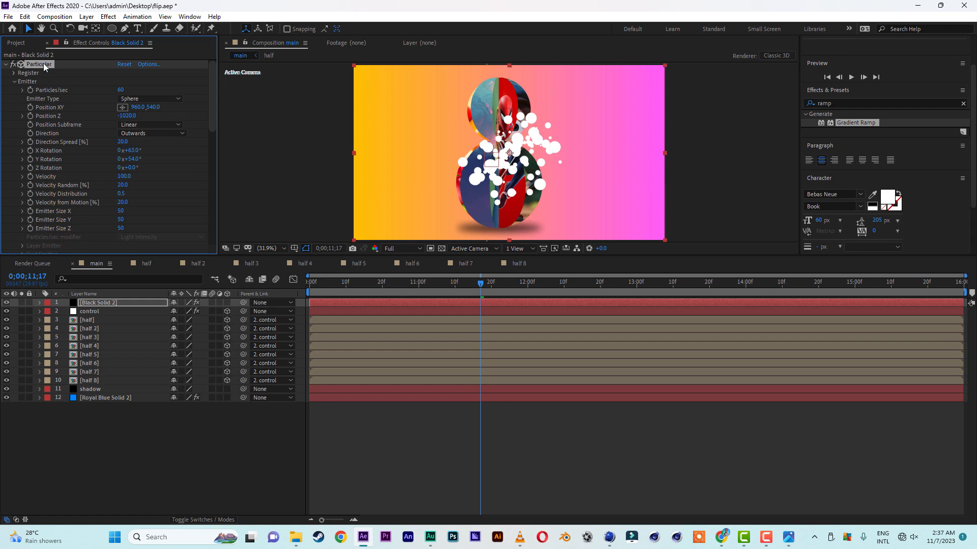
left_click_drag(141, 109, 50, 109)
left_click(139, 109)
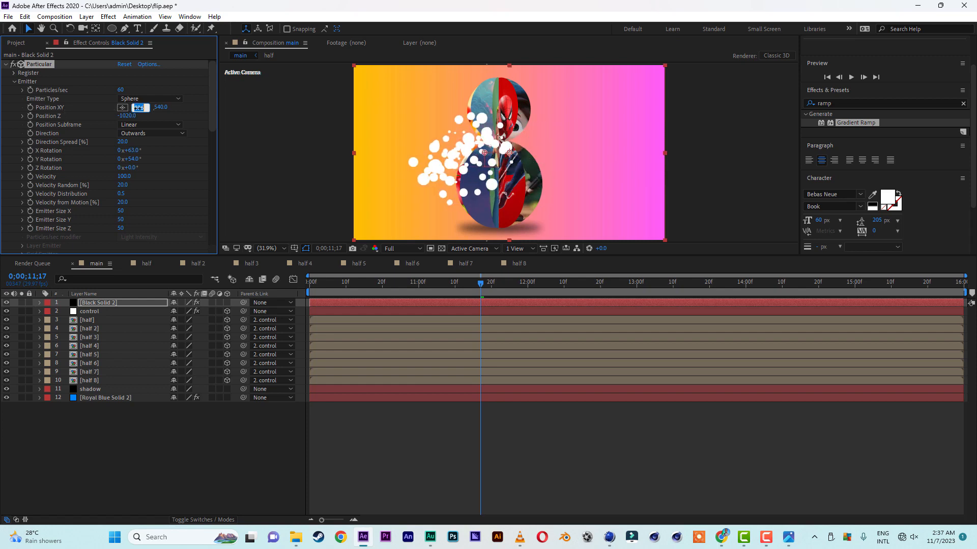
type("426")
left_click(172, 148)
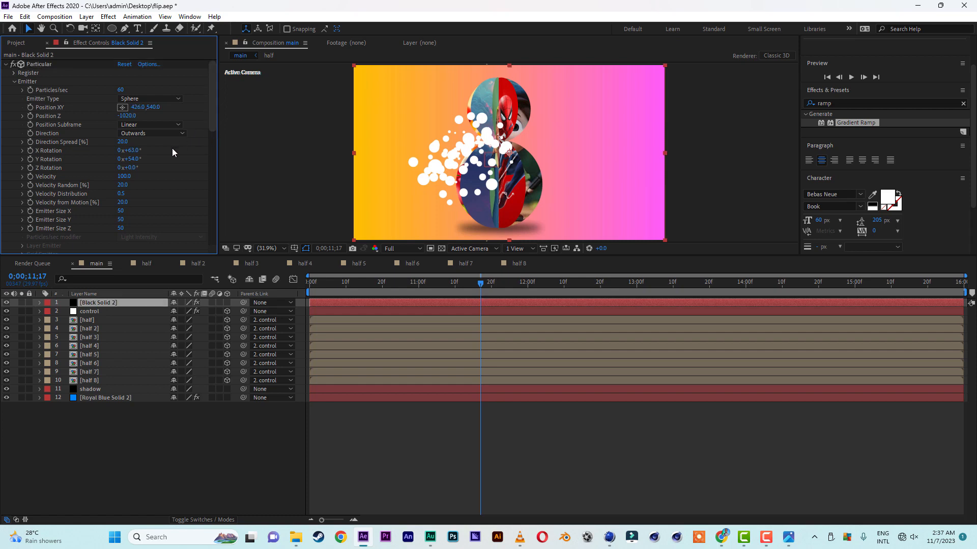
left_click(153, 107)
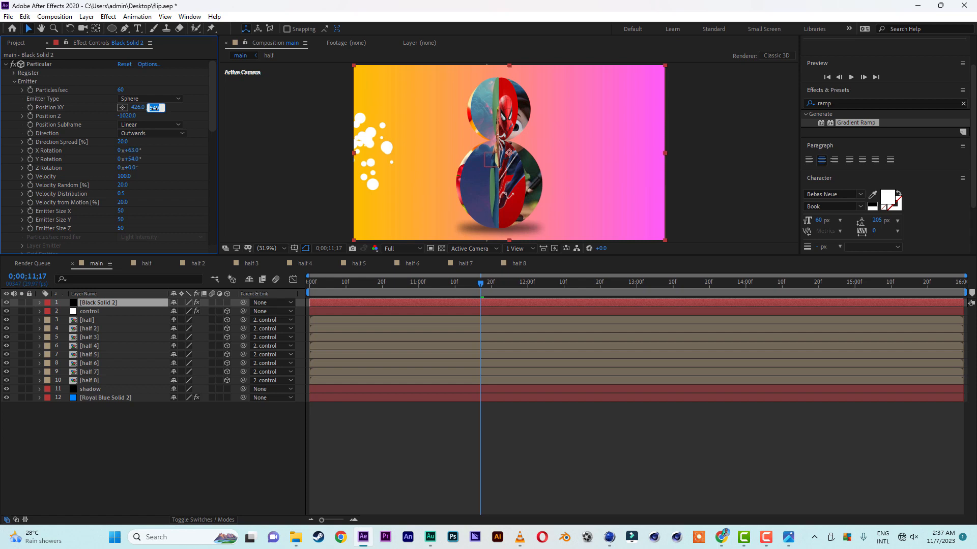
type("834")
key("Return")
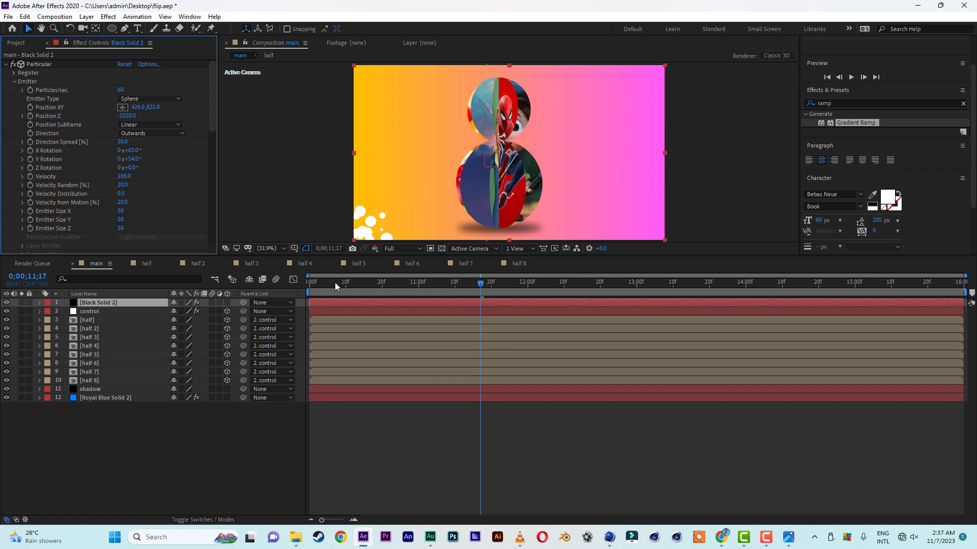
- Preview the animation with the particles from the beginning, and stop at 0;00;12;21
key("Home")
key("space")
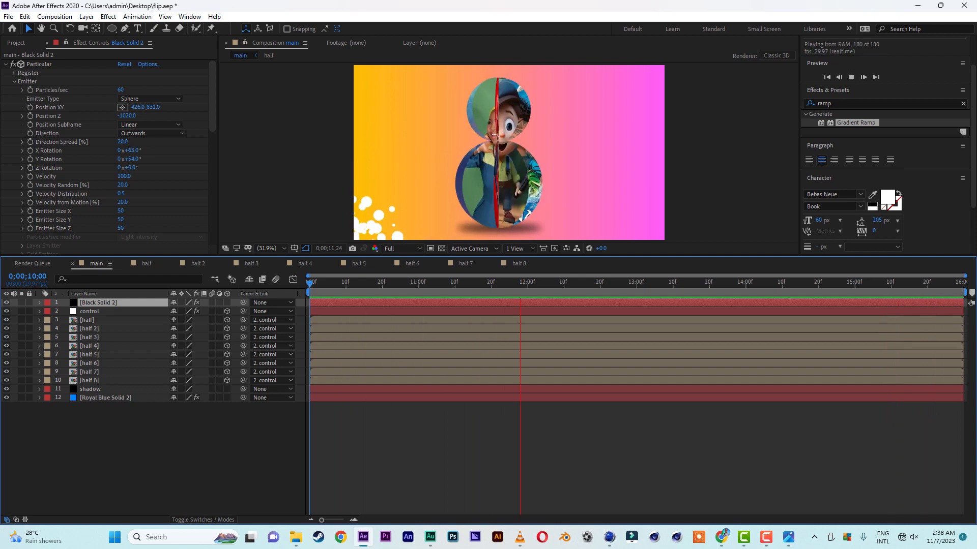
left_click(603, 285)
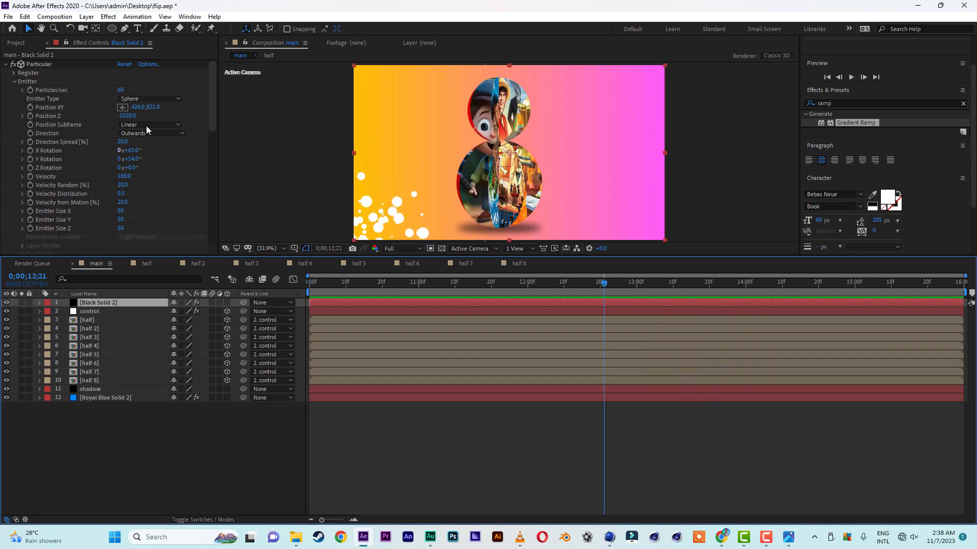
- Change the particle type from Sphere to Textured Polygon
left_click_drag(210, 112, 209, 194)
left_click(130, 104)
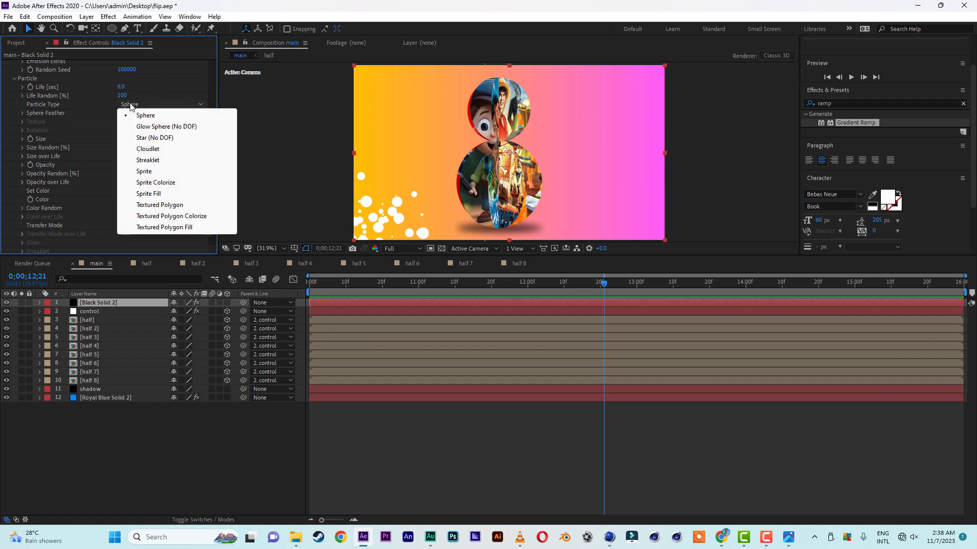
left_click(159, 206)
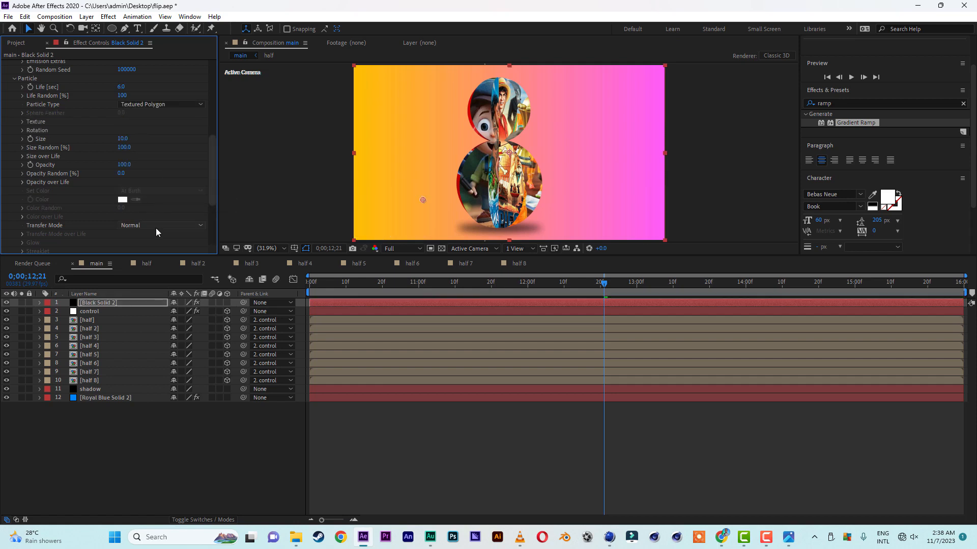
- Add the pink.png flower image to the main composition below all other layers and hide it
left_click(16, 44)
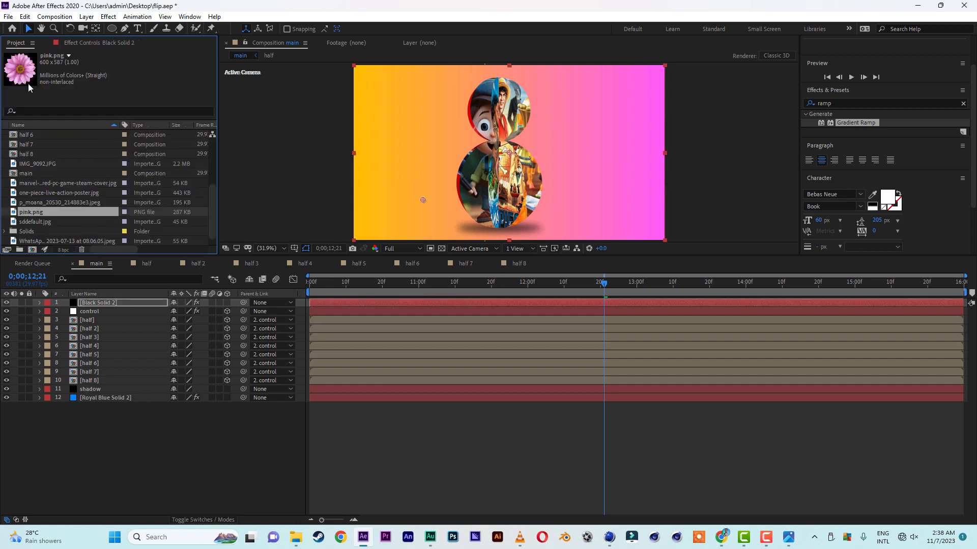
left_click(54, 203)
left_click(39, 215)
left_click_drag(34, 216, 90, 449)
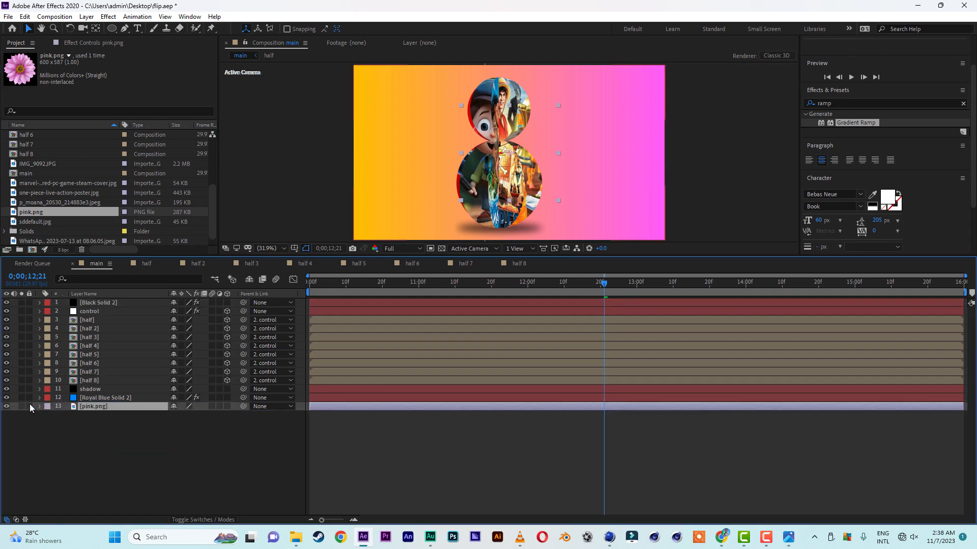
left_click(5, 407)
- Assign the pink.png layer as the particle texture of the Particular effect on Black Solid 2
left_click(108, 44)
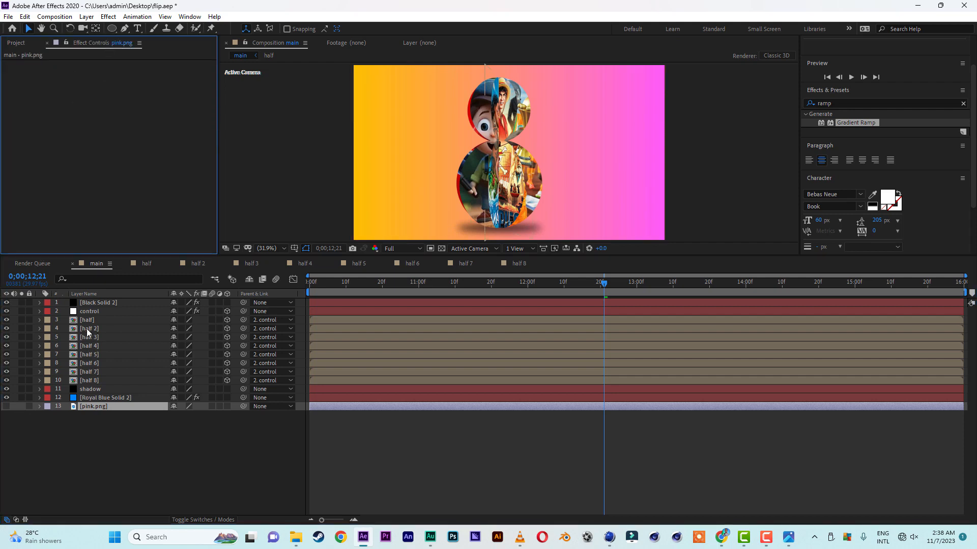
left_click(96, 303)
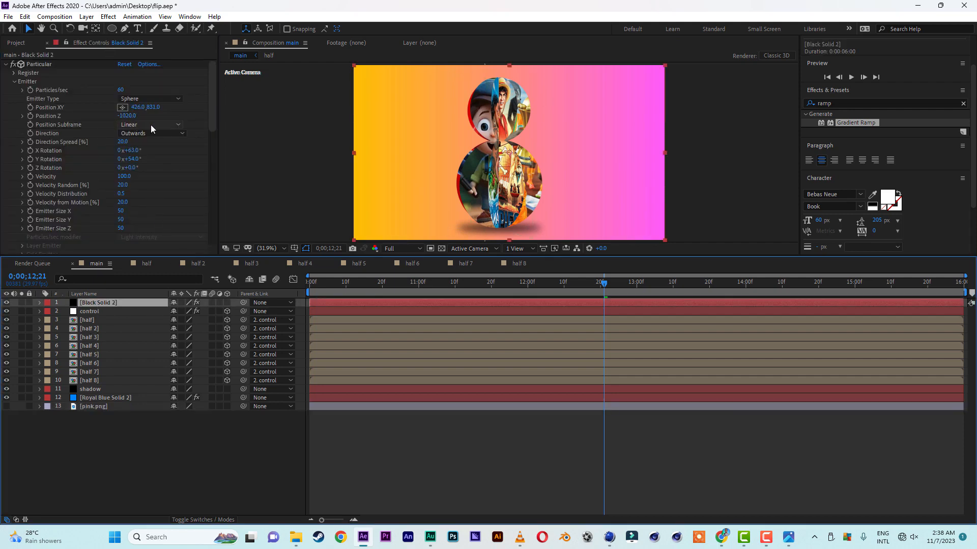
left_click_drag(214, 115, 204, 178)
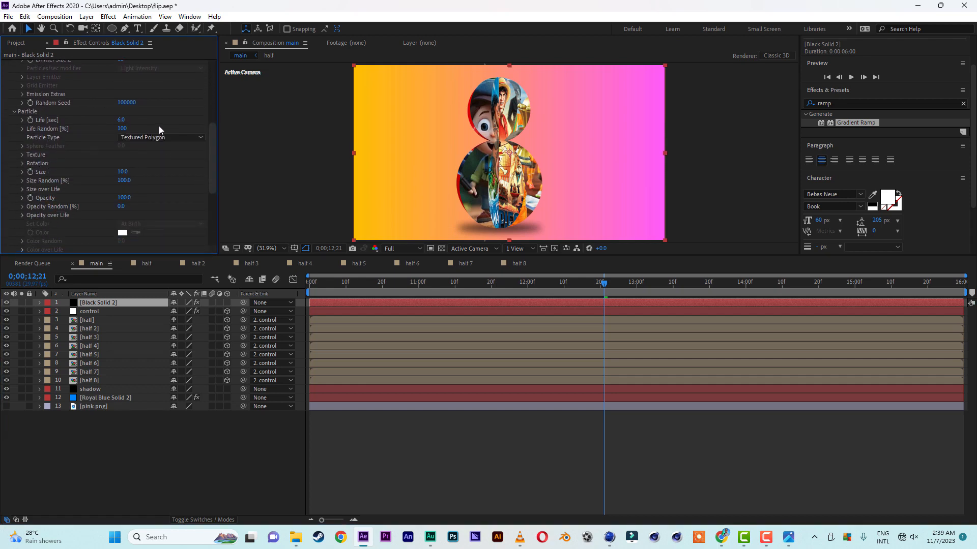
left_click(22, 155)
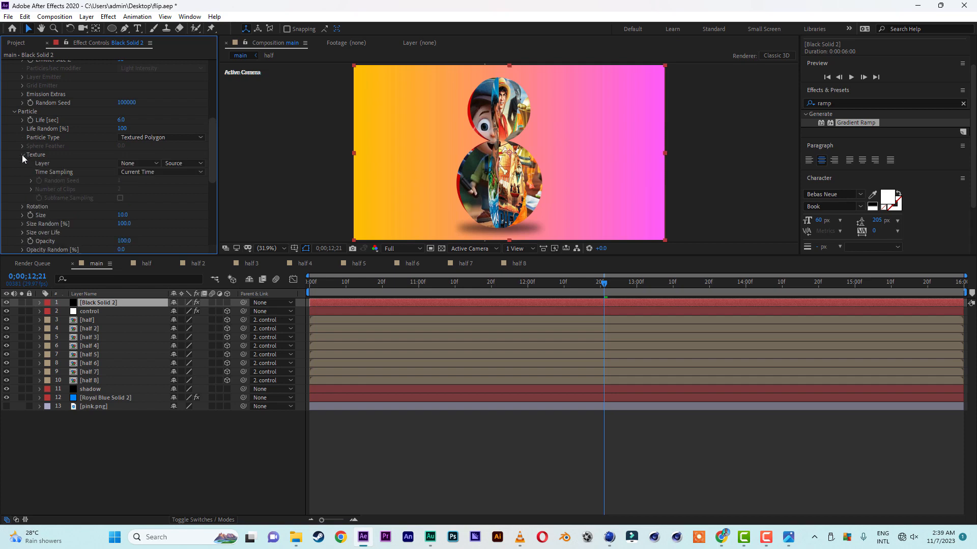
left_click(138, 163)
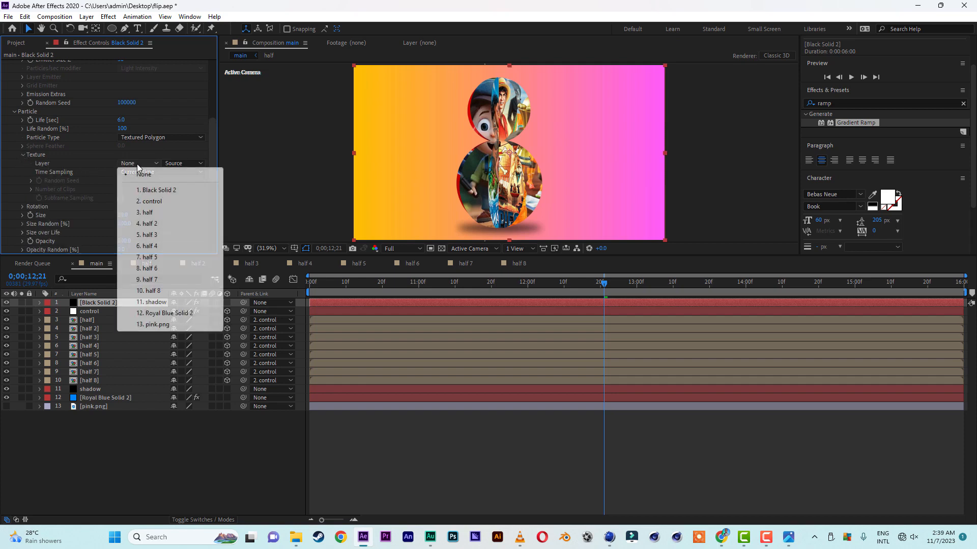
left_click(158, 325)
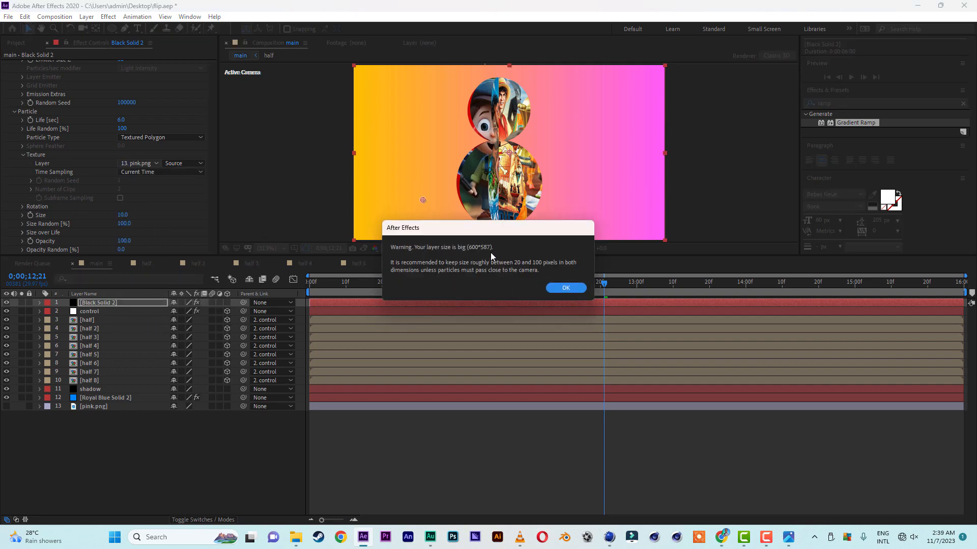
- Accept the texture layer size warning, preview the flower particles from the beginning, and set their Opacity Random to 100%
left_click(565, 288)
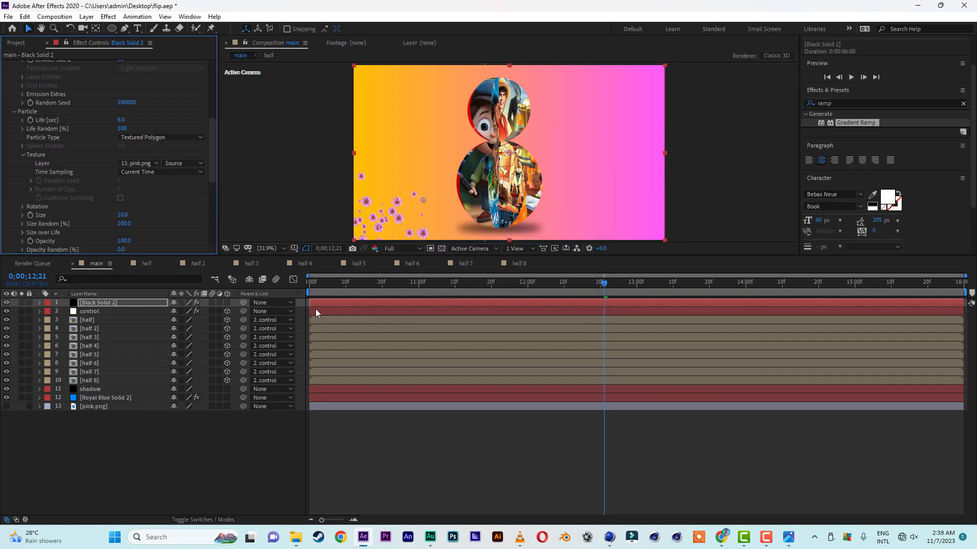
left_click_drag(318, 285, 285, 284)
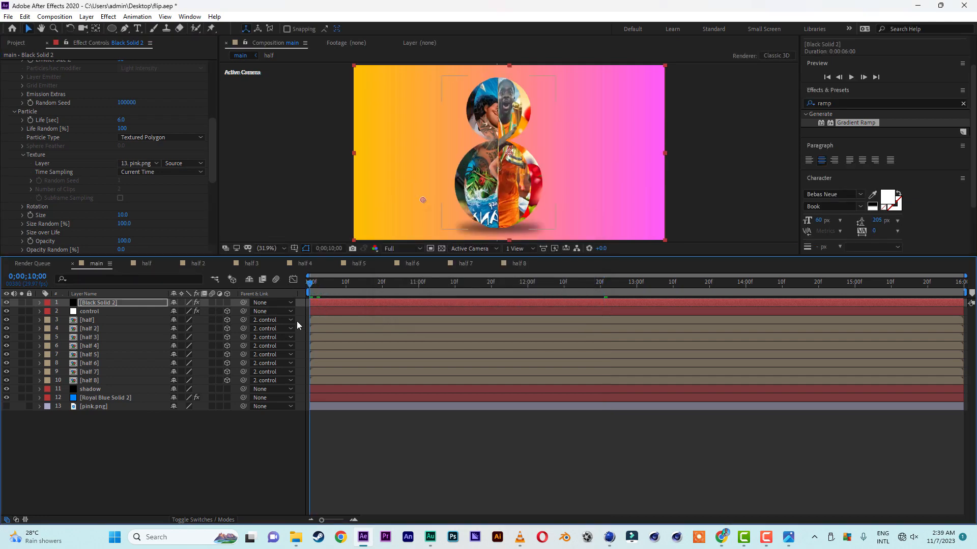
key("space")
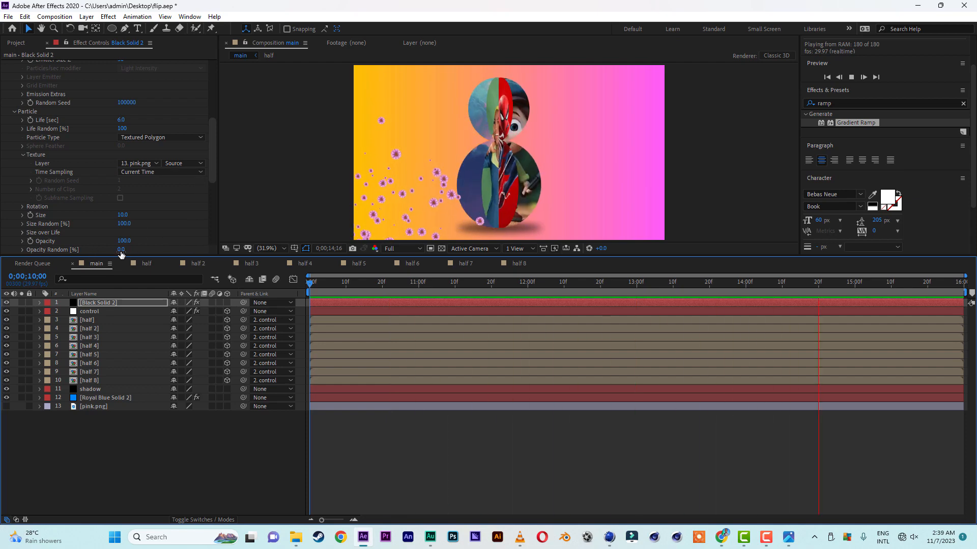
left_click_drag(241, 250, 243, 250)
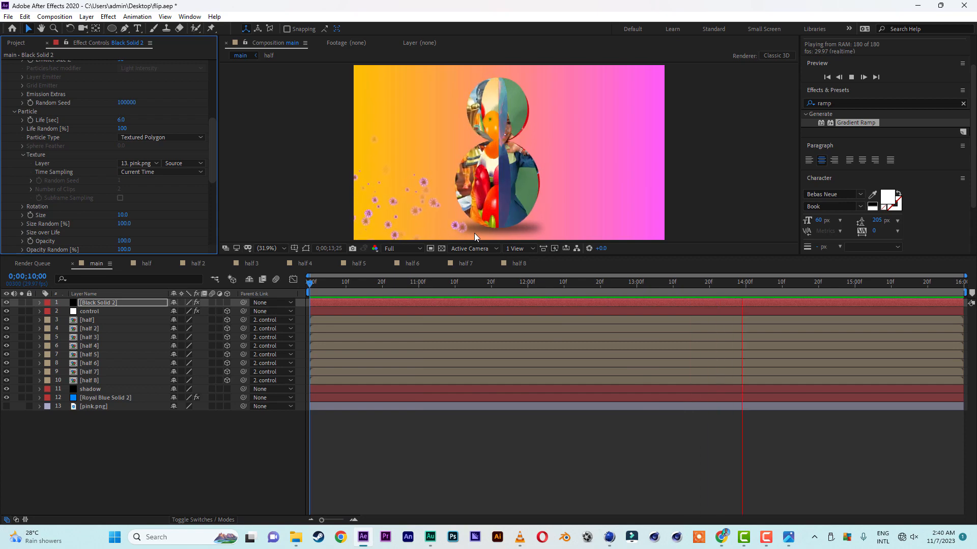
- Stop the preview at 0;00;10;24 and reveal the control layer's Position property
left_click(396, 282)
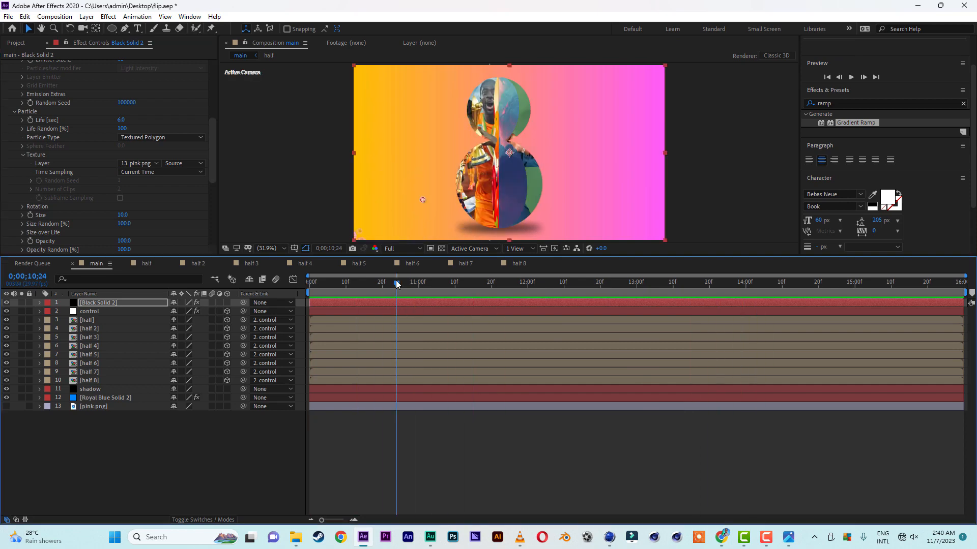
left_click(99, 312)
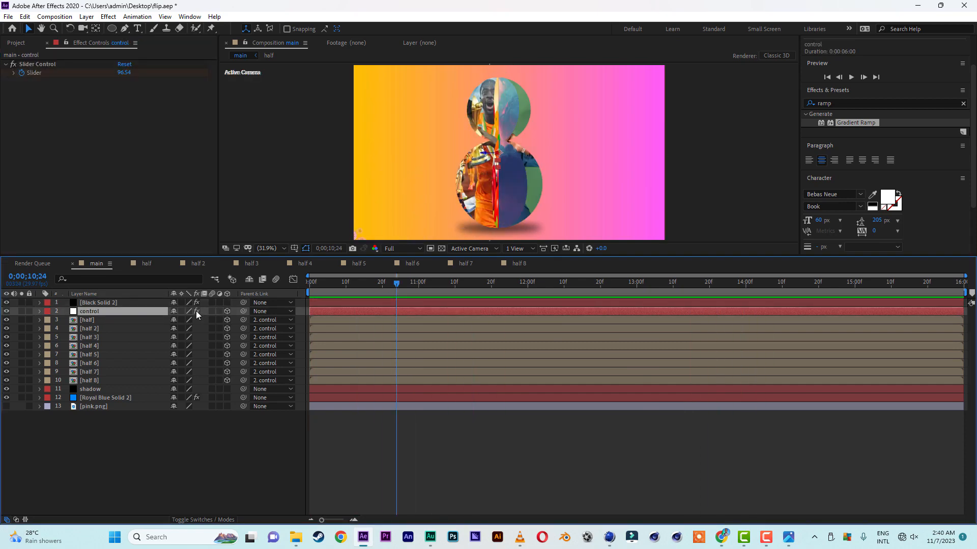
key("p")
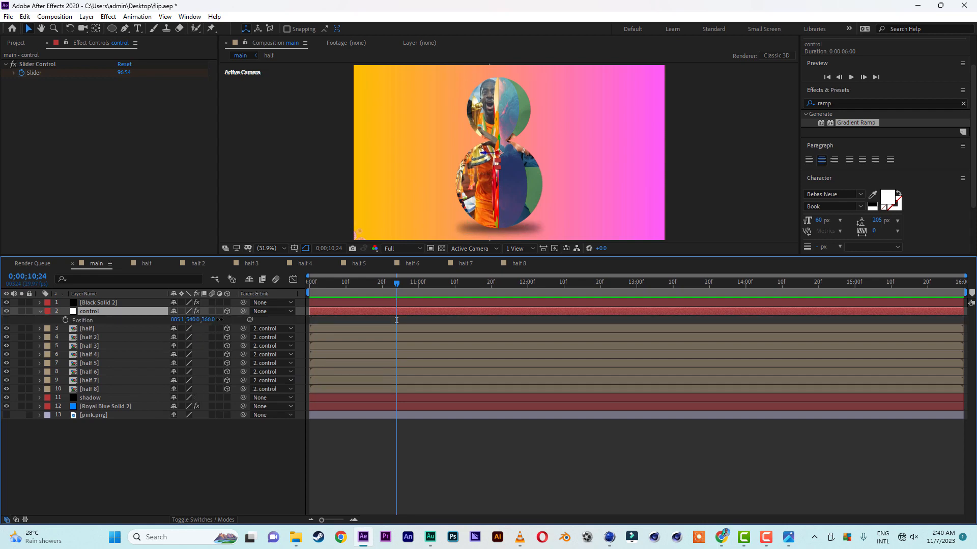
left_click_drag(218, 319, 261, 343)
left_click(25, 16)
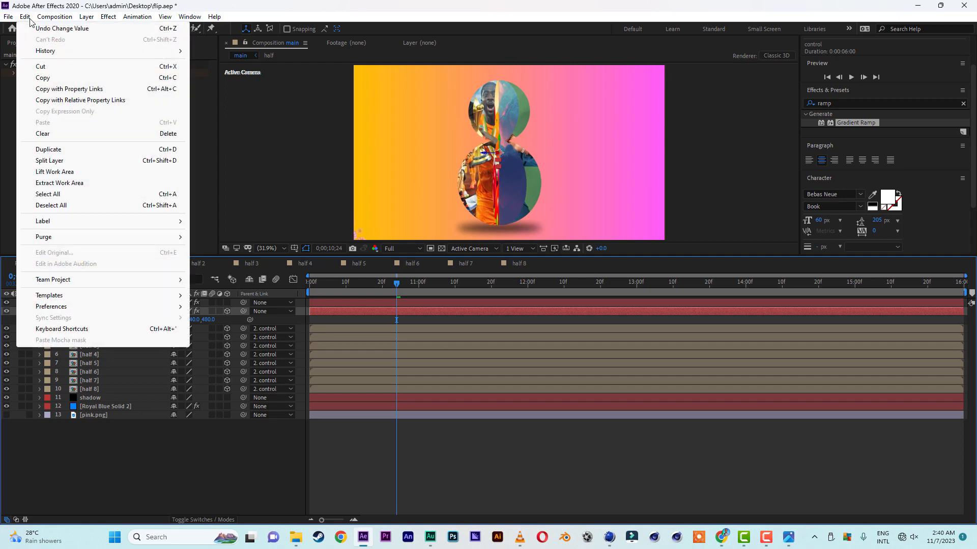
left_click(56, 29)
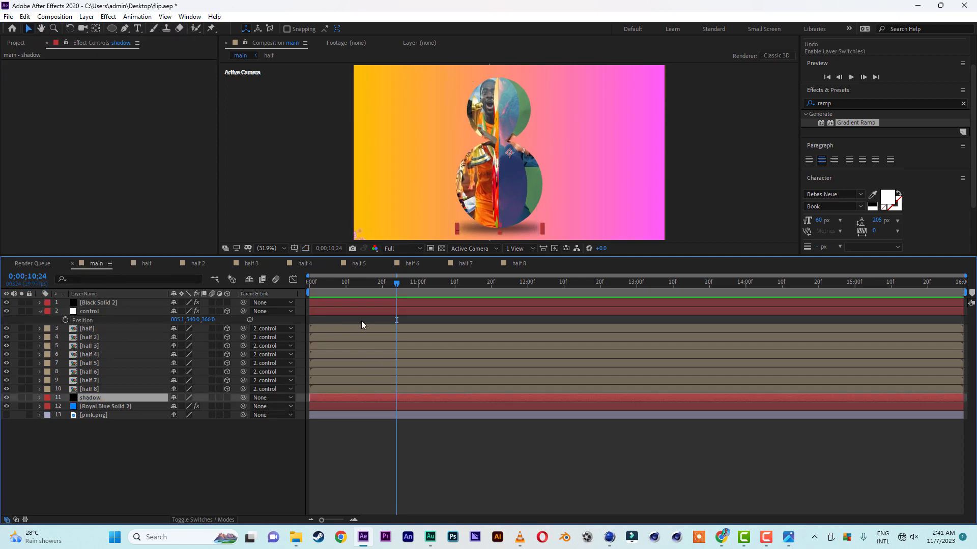
- Keyframe the control layer's Position at 0;00;10;20, then set its Z position to -2483 at 0;00;10;00
left_click(381, 283)
left_click(66, 320)
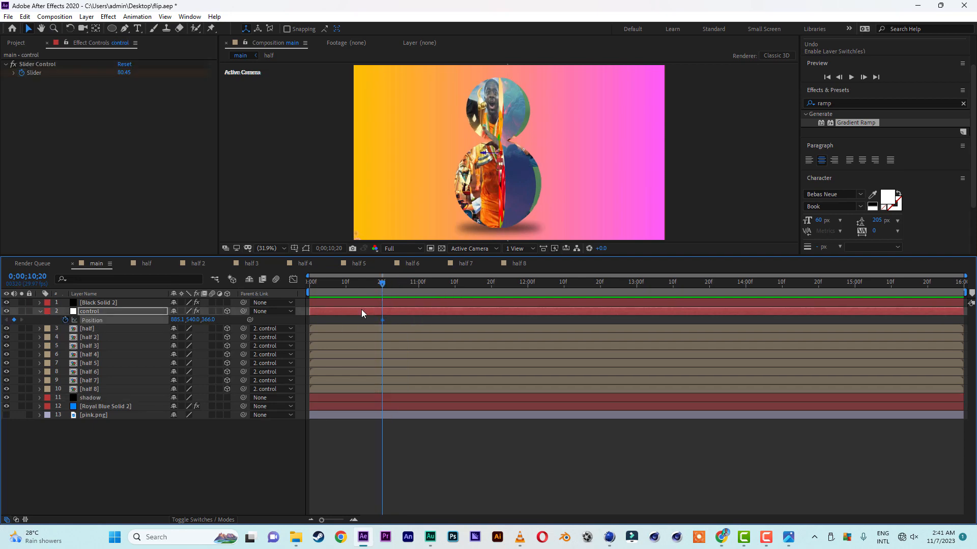
key("Home")
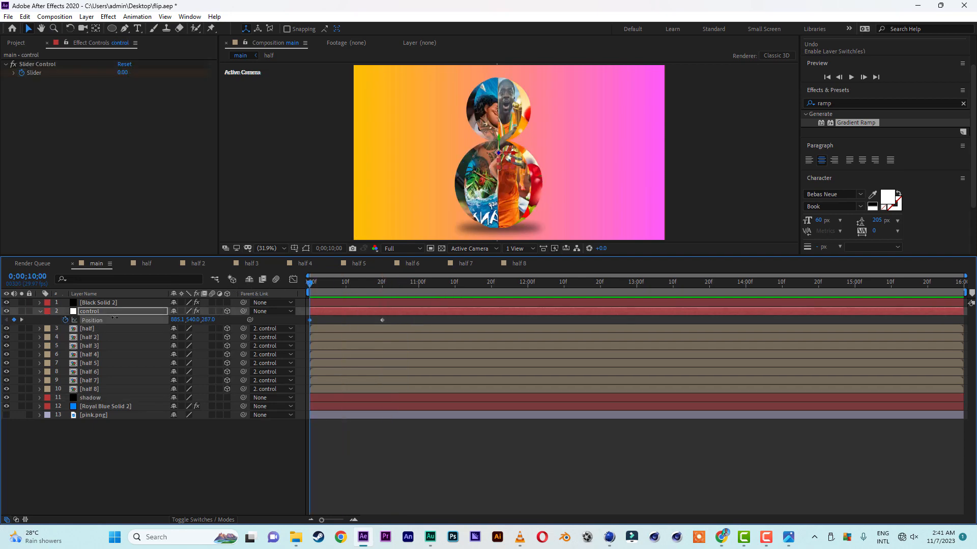
left_click_drag(115, 318, 1, 313)
left_click_drag(209, 321, 0, 308)
left_click_drag(212, 321, 92, 318)
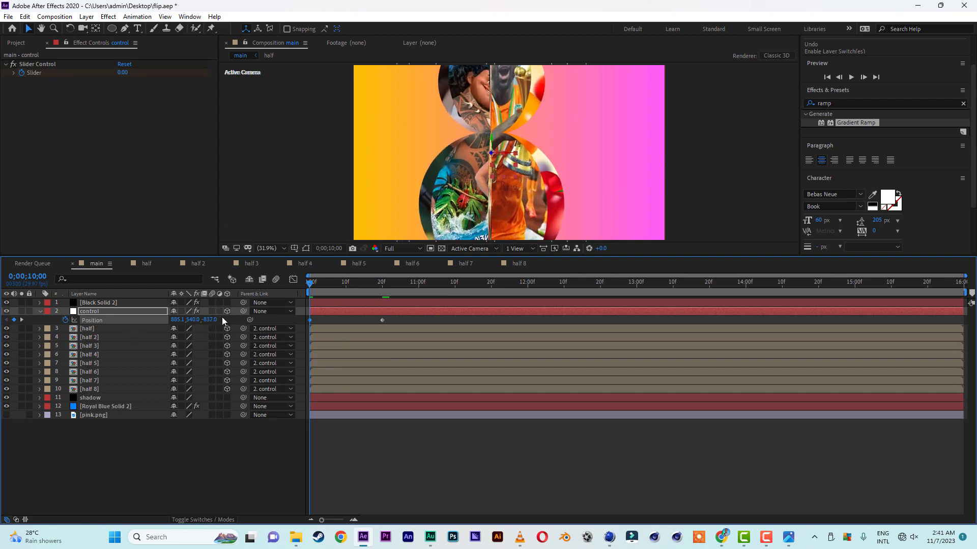
left_click_drag(222, 321, 155, 330)
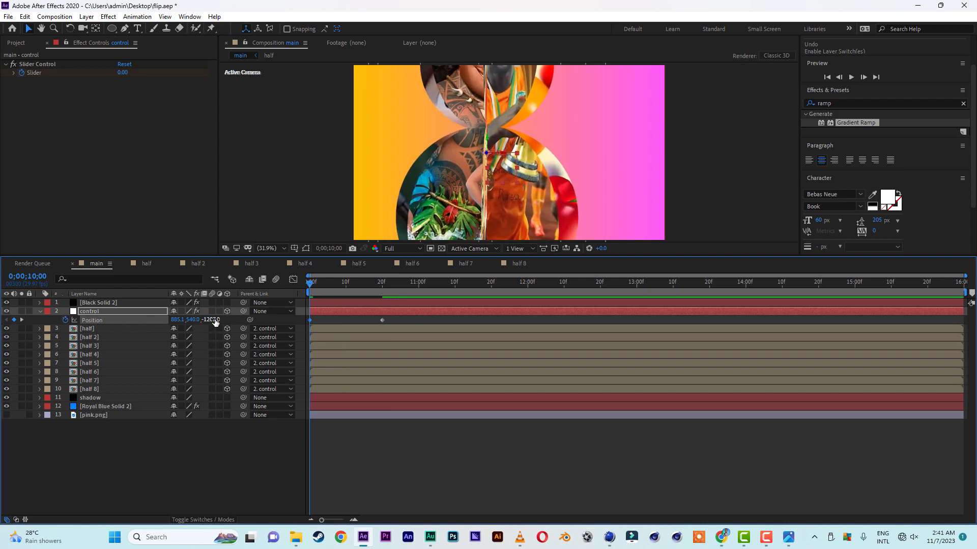
left_click_drag(215, 321, 127, 326)
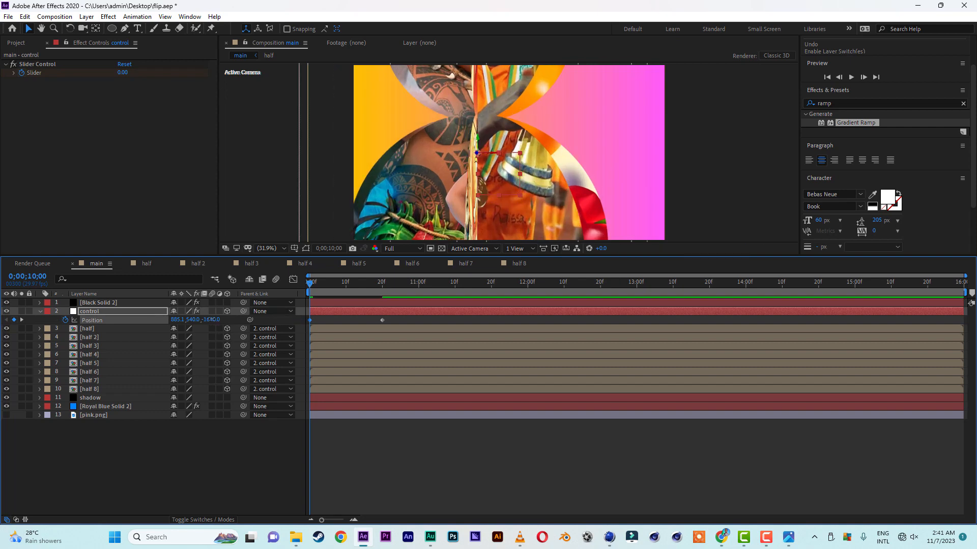
left_click_drag(211, 319, 132, 323)
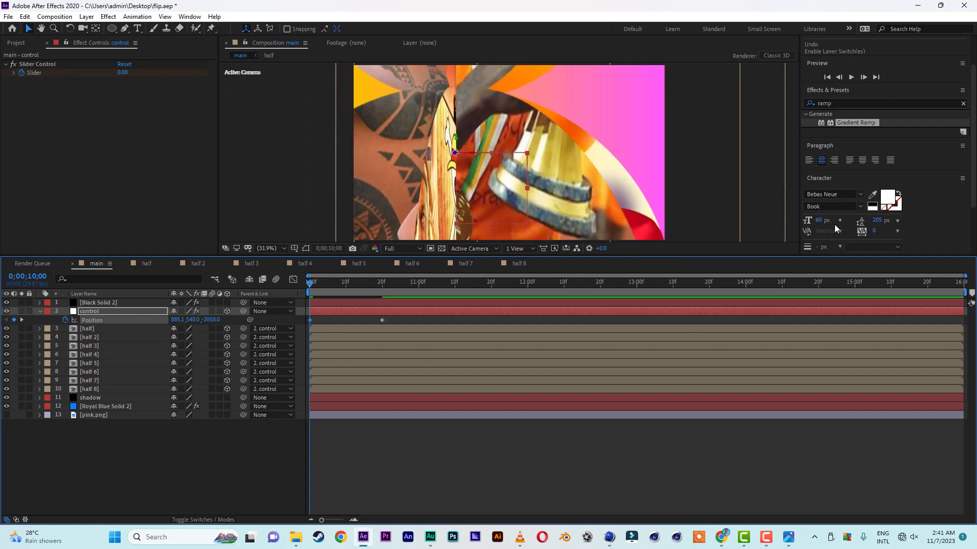
left_click_drag(213, 321, 132, 325)
- Clear the effects search and preview the control layer's position animation from the beginning
left_click(884, 101)
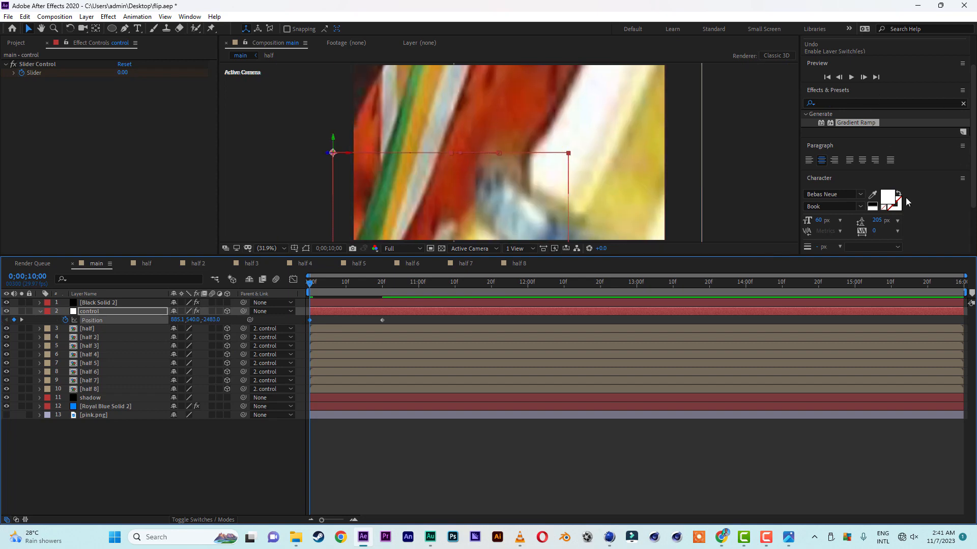
key("space")
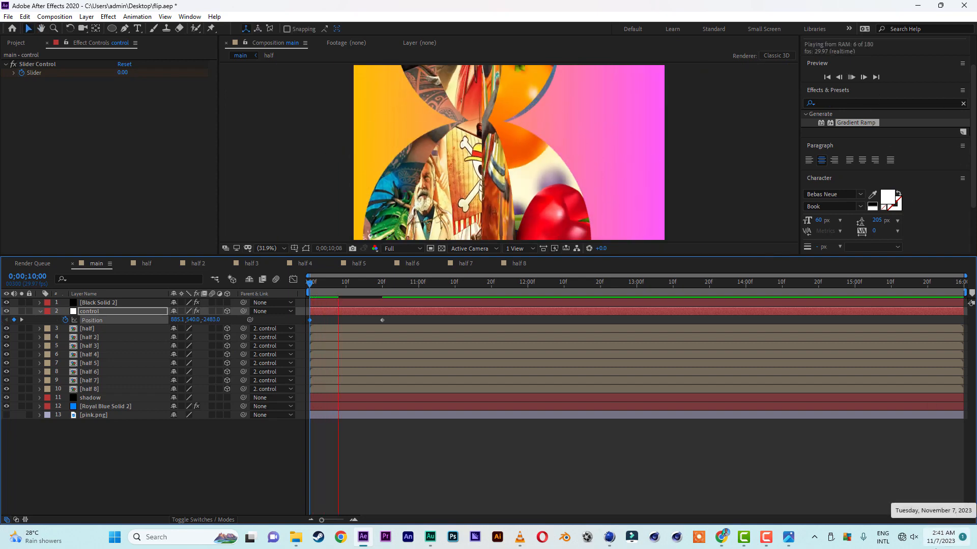